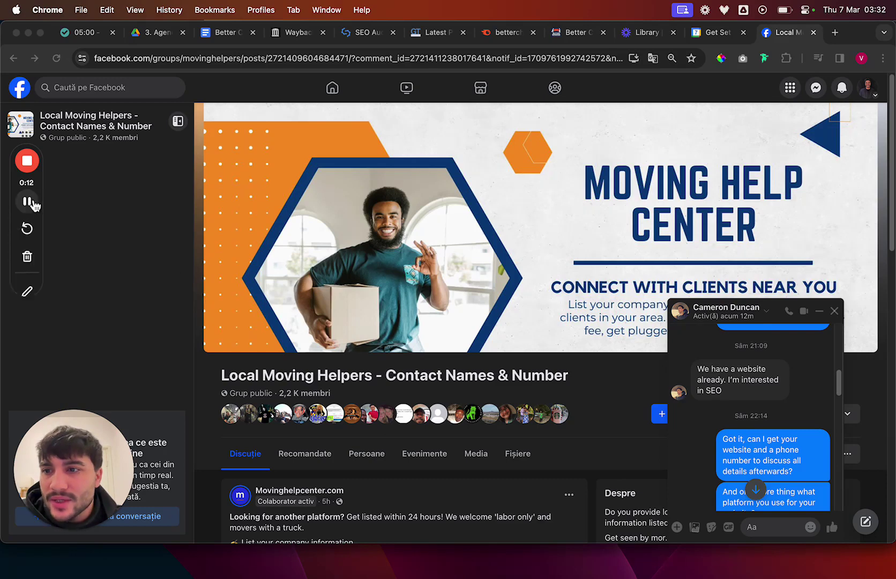
# - Mark the client's message about being interested in SEO in the Messenger chat and review the website address they sent
pyautogui.click(27, 318)
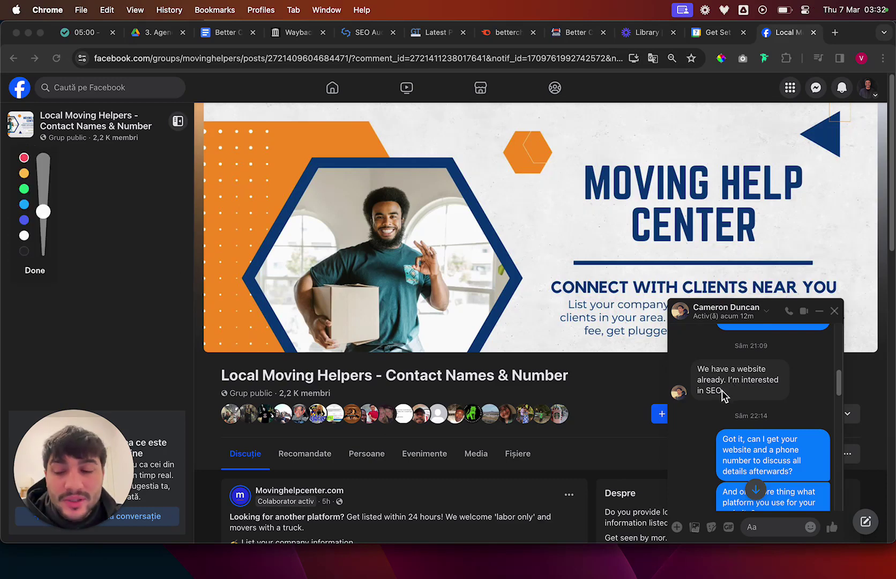
pyautogui.moveTo(707, 391)
pyautogui.mouseDown()
pyautogui.moveTo(743, 392)
pyautogui.moveTo(729, 400)
pyautogui.mouseUp()
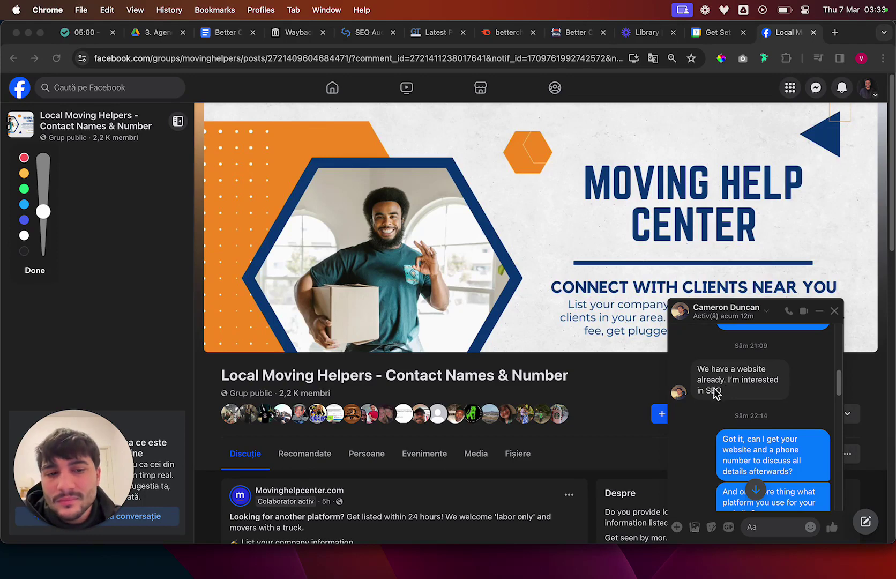
pyautogui.moveTo(726, 383); pyautogui.dragTo(779, 385)
pyautogui.moveTo(700, 398); pyautogui.dragTo(728, 395)
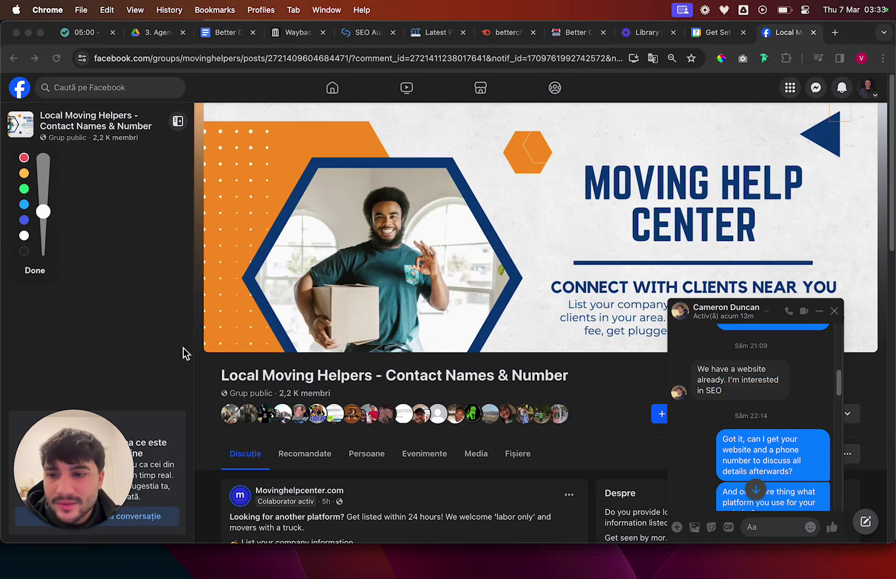
pyautogui.click(35, 270)
pyautogui.scroll(-5, 750, 407)
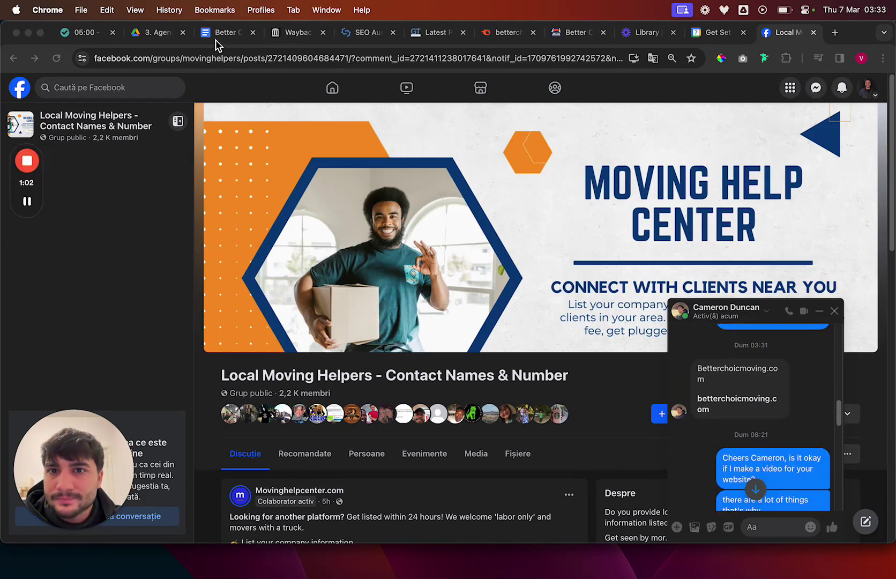
# - Switch to the betterchoicemoving.com homepage and look it over from the footer up to the hero section
pyautogui.click(564, 30)
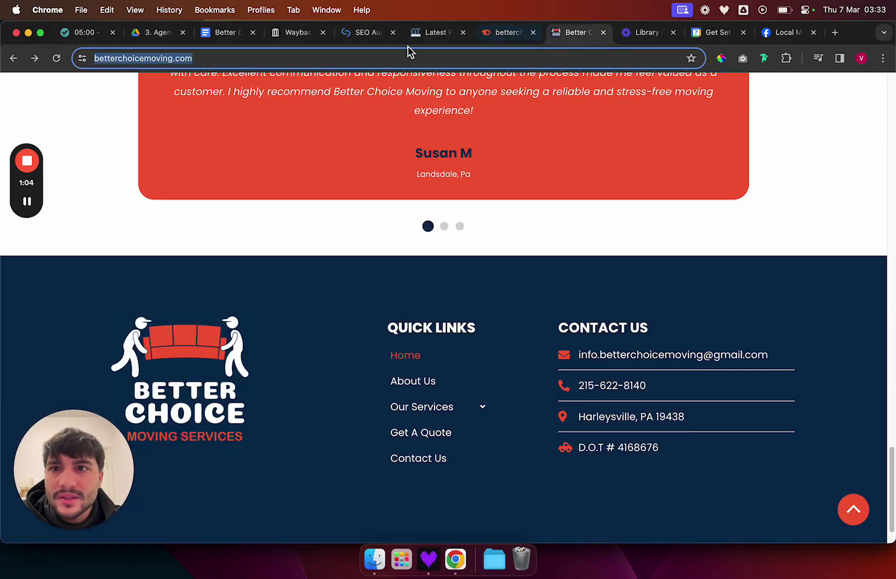
pyautogui.scroll(15, 196, 131)
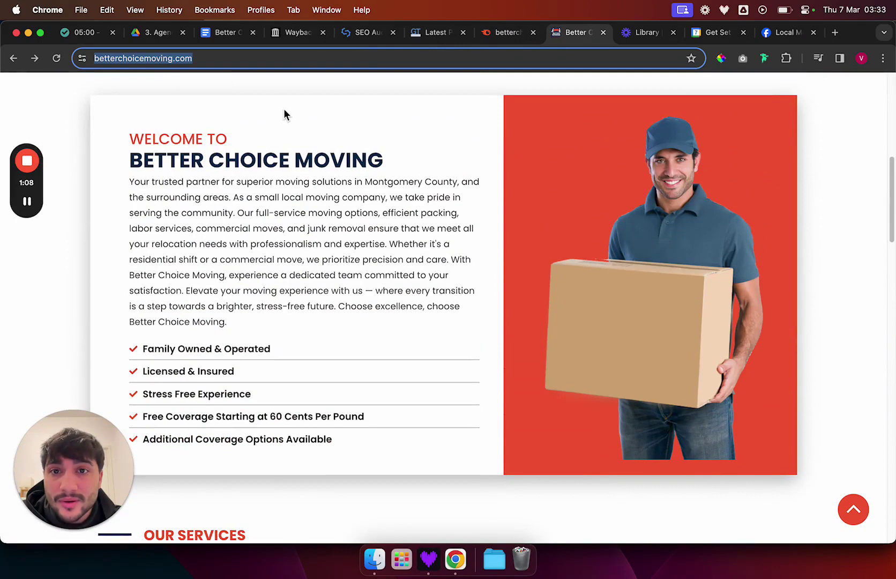
pyautogui.scroll(8, 284, 128)
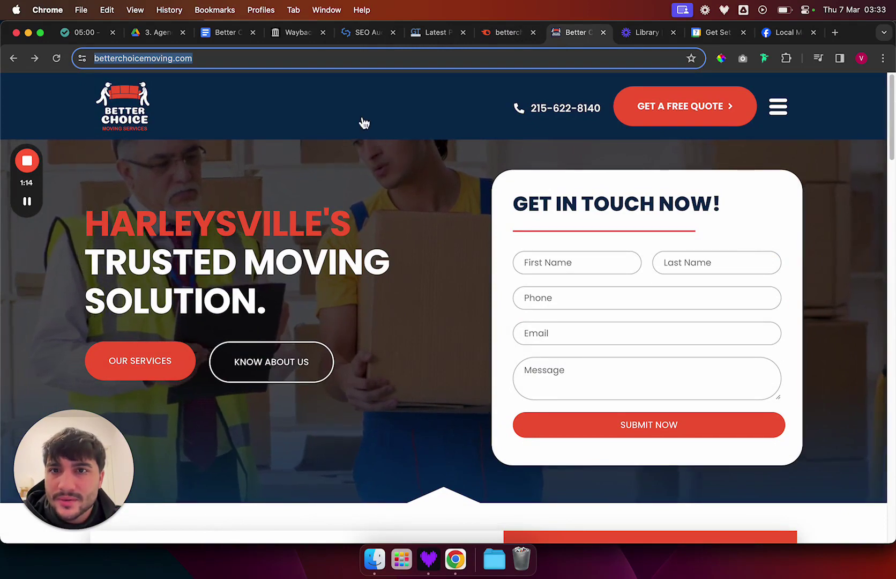
# - Check the Wayback Machine capture history for betterchoicemoving.com and bring up the Better Choice Moving / SEO notes document
pyautogui.click(300, 33)
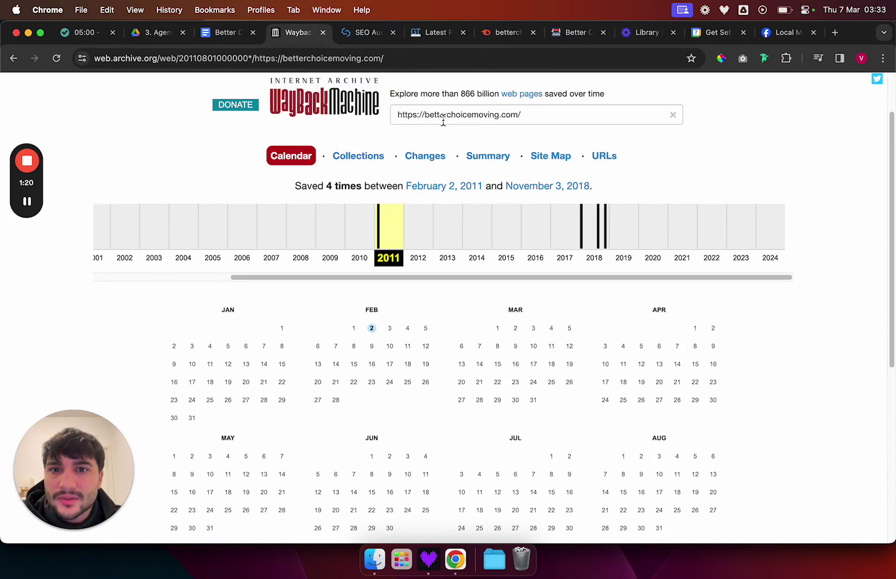
pyautogui.moveTo(435, 116); pyautogui.dragTo(522, 119)
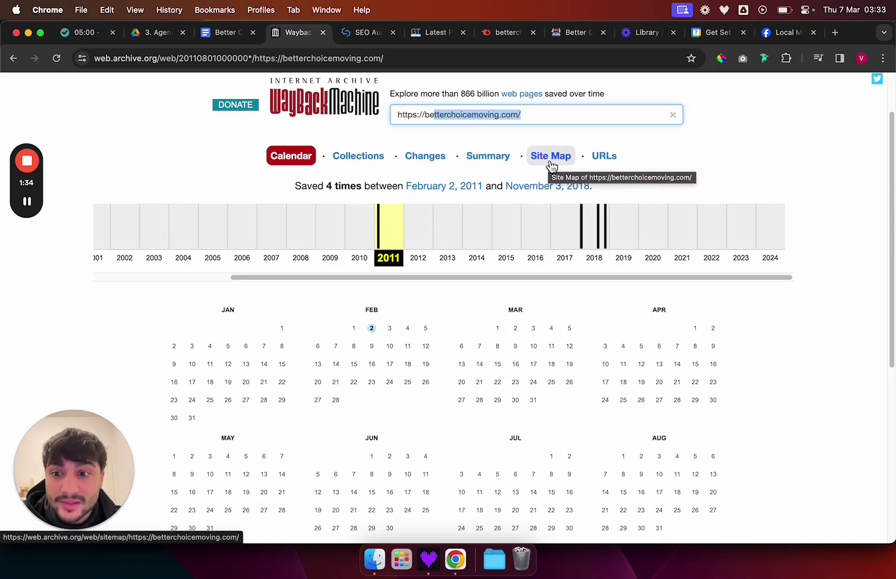
pyautogui.click(234, 33)
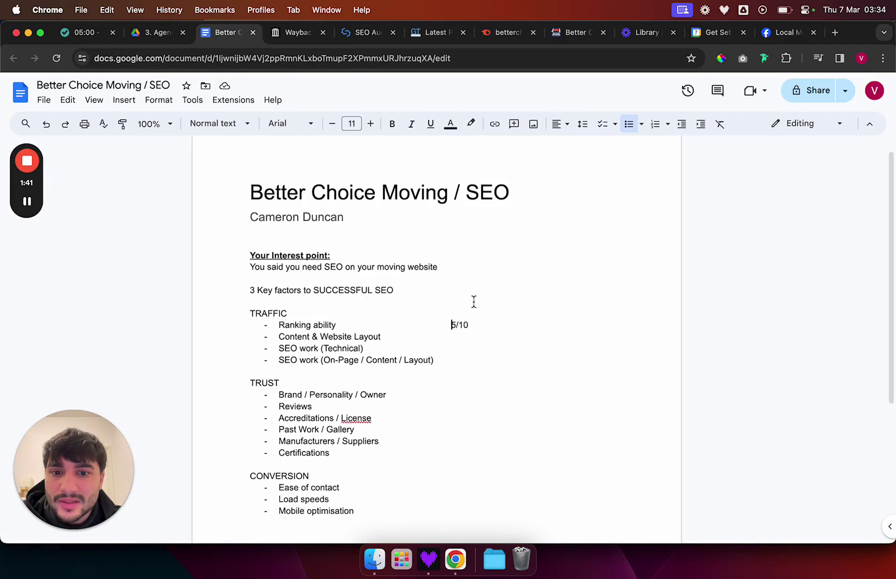
# - Examine the Semrush domain overview of betterchoicemoving.com for organic traffic, keywords and backlinks, comparing it with the Wayback Machine history
pyautogui.click(439, 35)
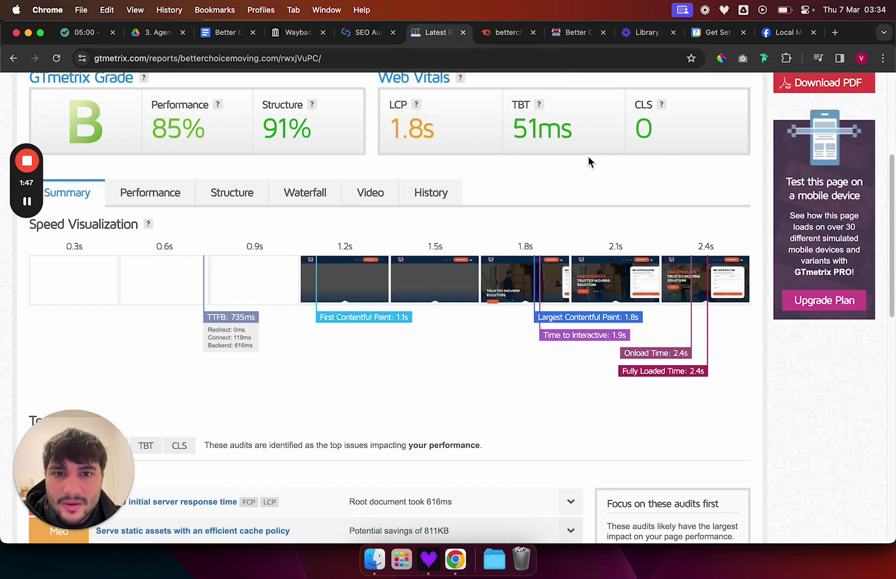
pyautogui.click(501, 33)
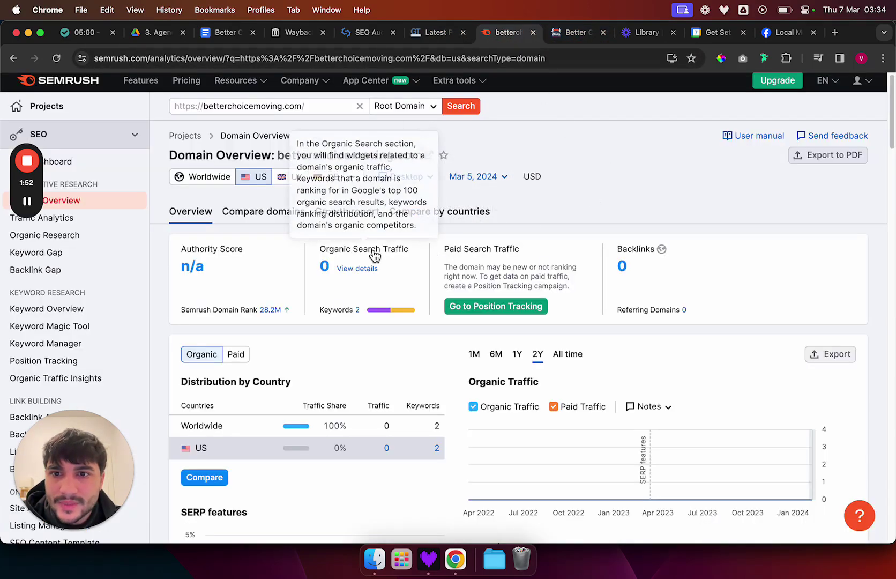
pyautogui.moveTo(279, 155); pyautogui.dragTo(397, 155)
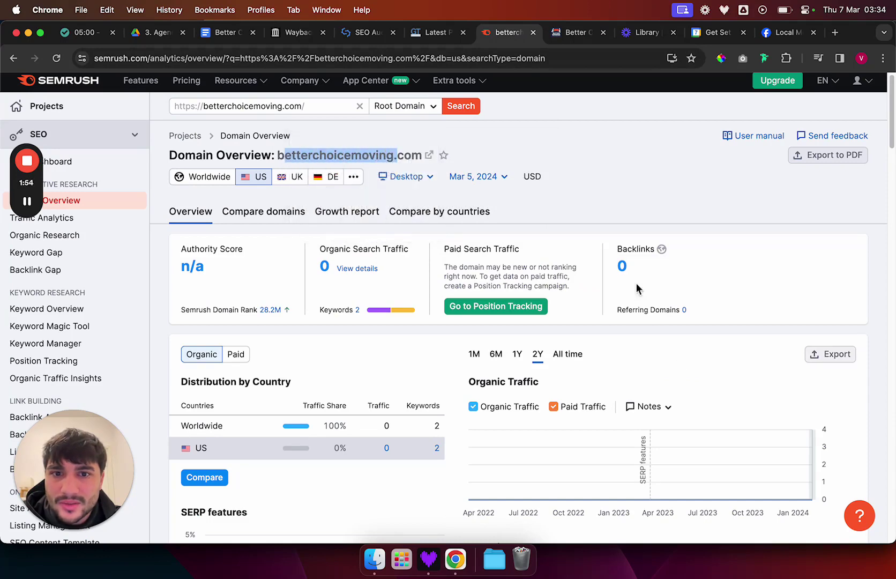
pyautogui.scroll(-5, 681, 416)
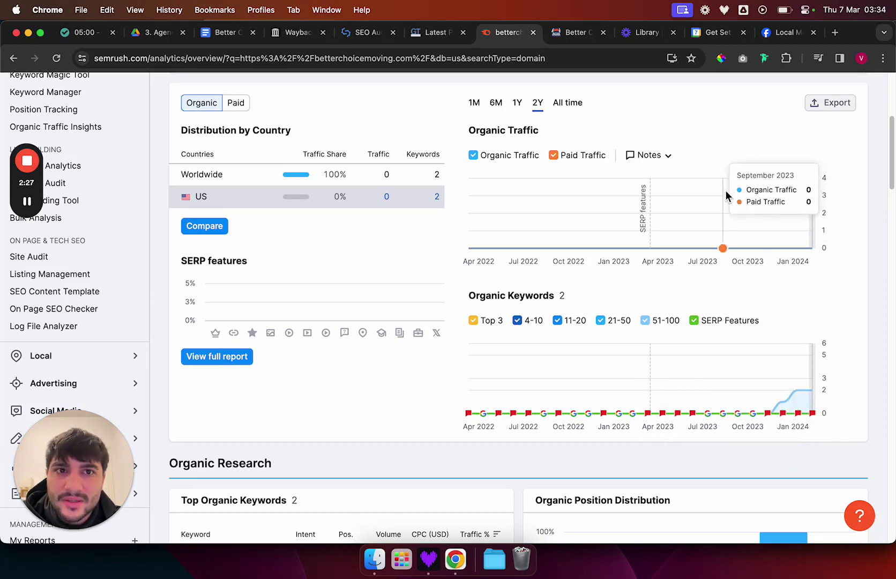
pyautogui.scroll(5, 561, 208)
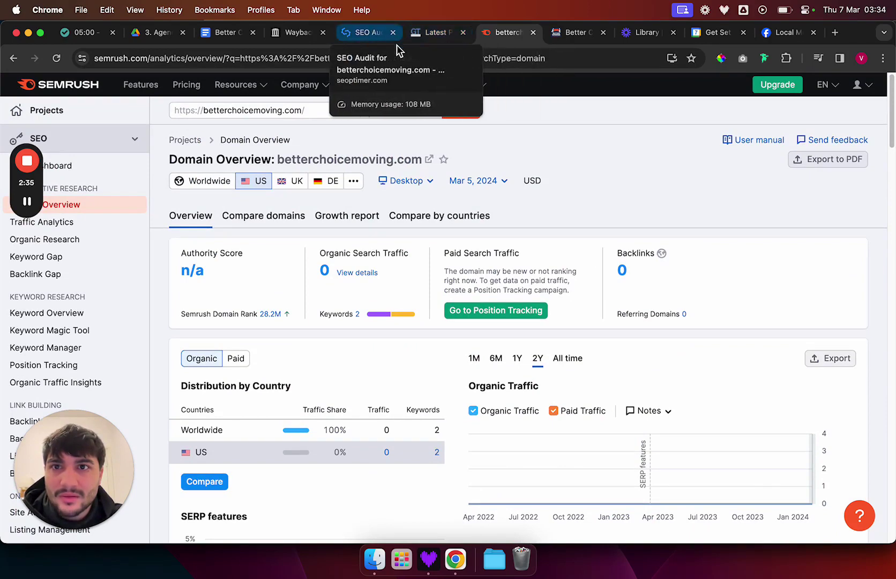
pyautogui.click(294, 37)
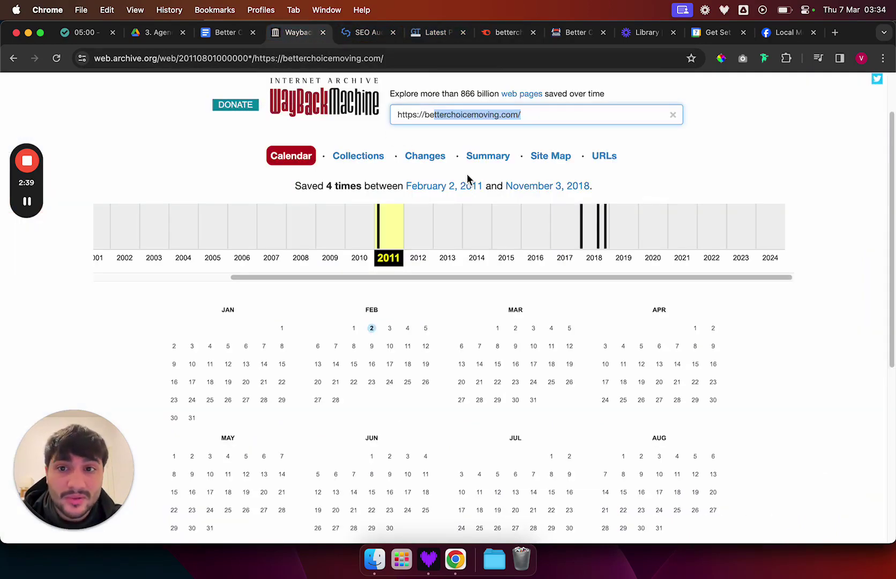
pyautogui.click(507, 33)
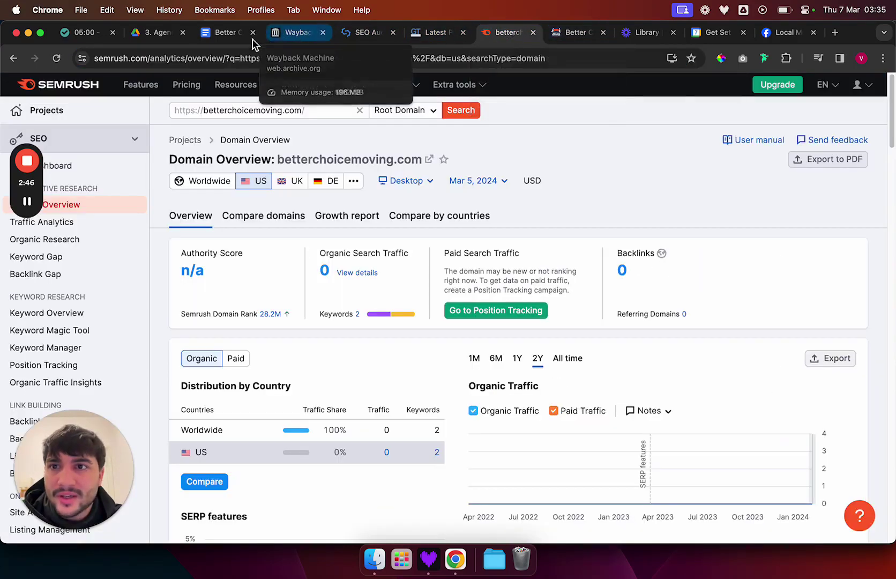
# - Return to the SEO notes document and point out the Content & Website Layout item under TRAFFIC
pyautogui.click(225, 33)
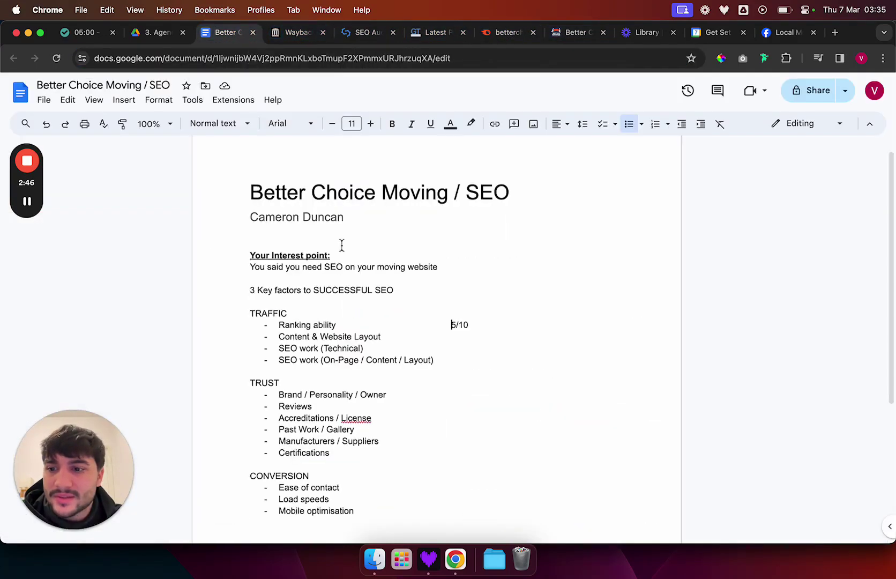
pyautogui.moveTo(368, 339); pyautogui.dragTo(310, 347)
pyautogui.click(352, 338)
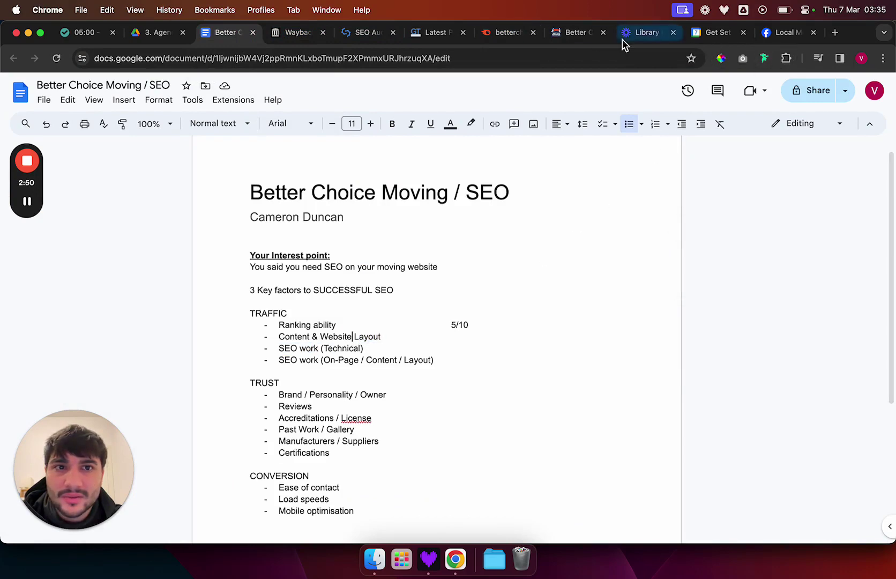
# - Examine the homepage hero headline on betterchoicemoving.com, highlighting its location wording and the "Trusted Moving Solution" text
pyautogui.click(573, 33)
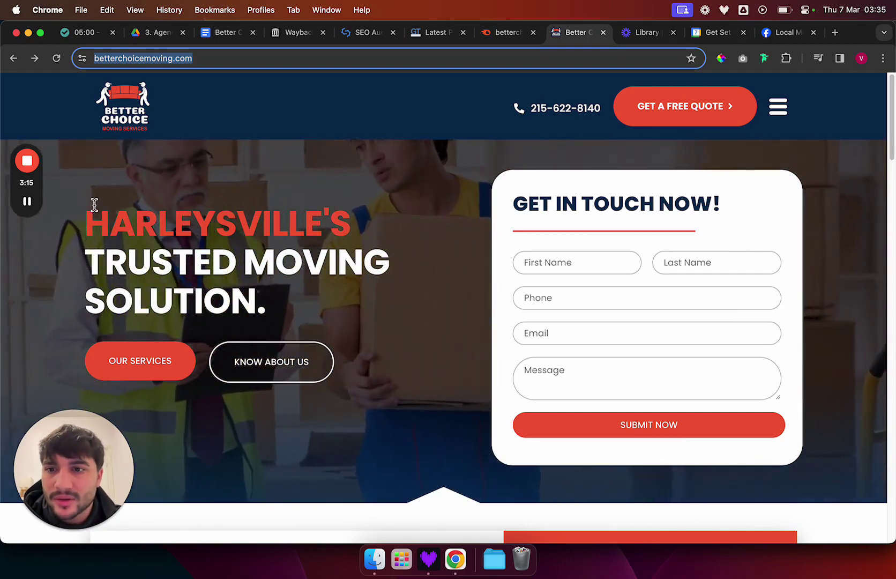
pyautogui.moveTo(94, 204); pyautogui.dragTo(433, 345)
pyautogui.moveTo(354, 227); pyautogui.dragTo(23, 226)
pyautogui.click(94, 222)
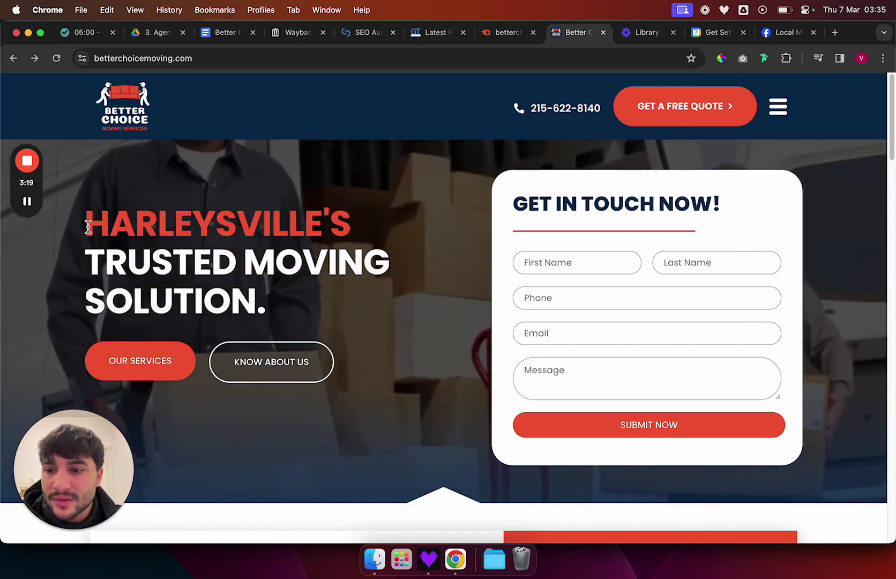
pyautogui.moveTo(295, 231); pyautogui.dragTo(327, 229)
pyautogui.click(236, 238)
pyautogui.moveTo(105, 262); pyautogui.dragTo(362, 269)
pyautogui.click(112, 264)
pyautogui.moveTo(106, 263); pyautogui.dragTo(123, 265)
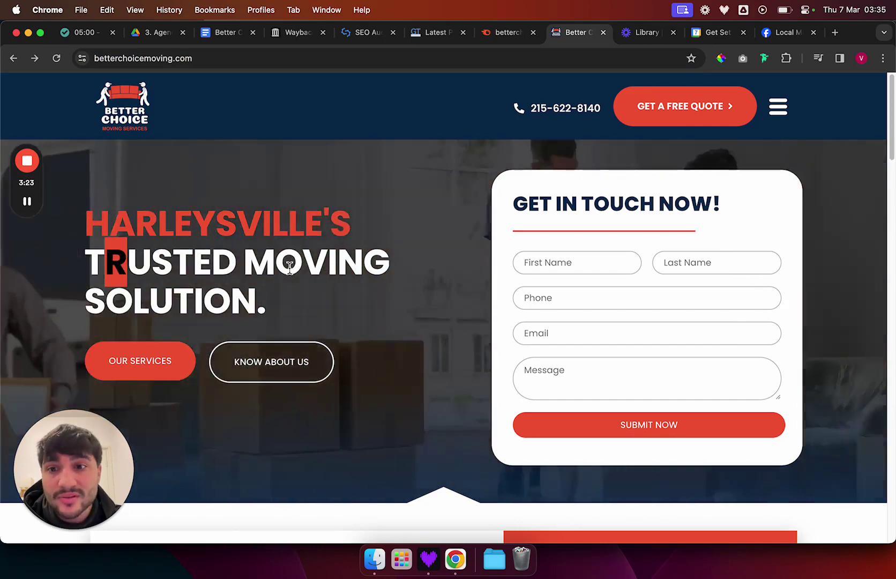
pyautogui.click(291, 266)
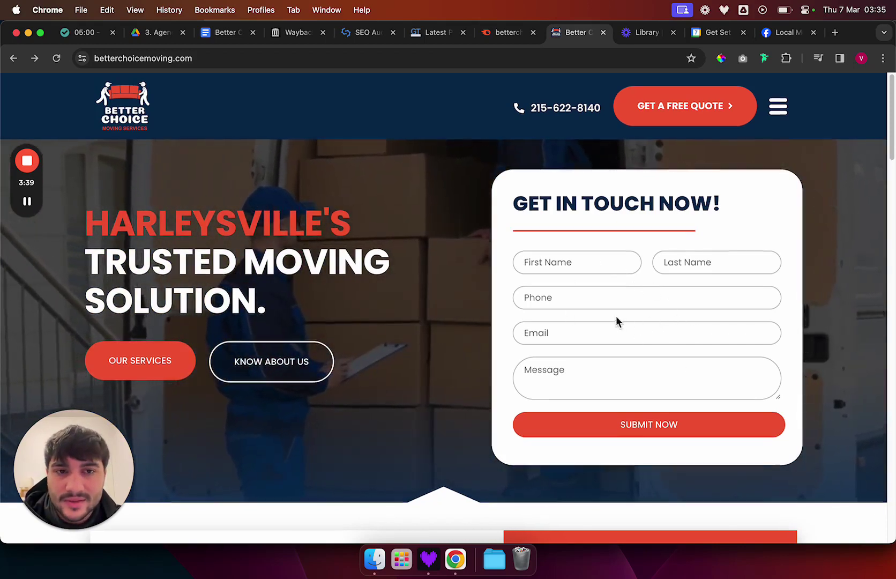
# - Review the page links in the website's navigation menu and close the menu again
pyautogui.scroll(-3, 616, 320)
pyautogui.scroll(3, 604, 297)
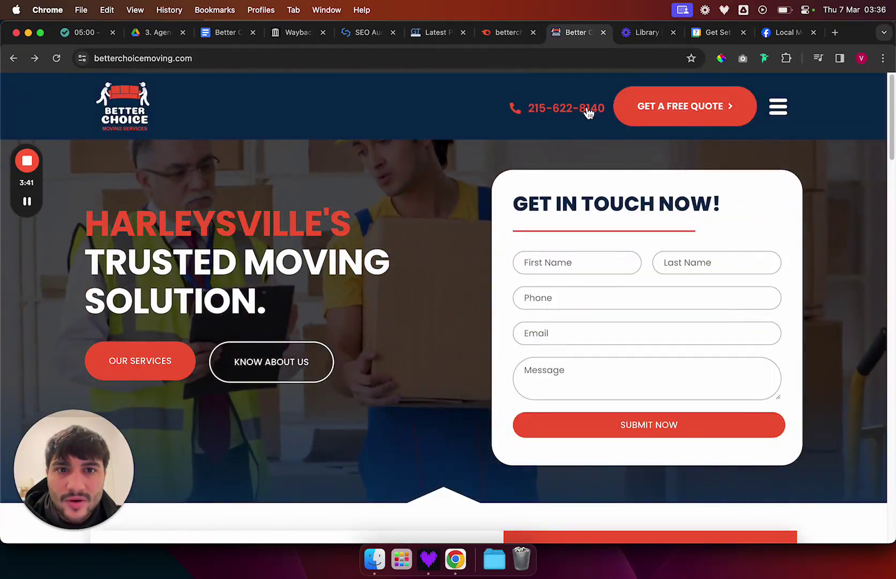
pyautogui.click(777, 106)
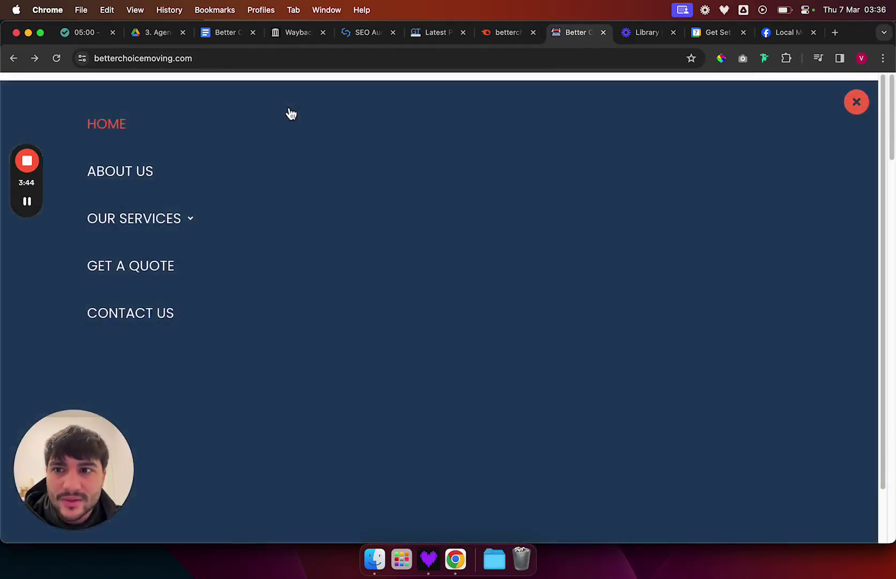
pyautogui.click(856, 101)
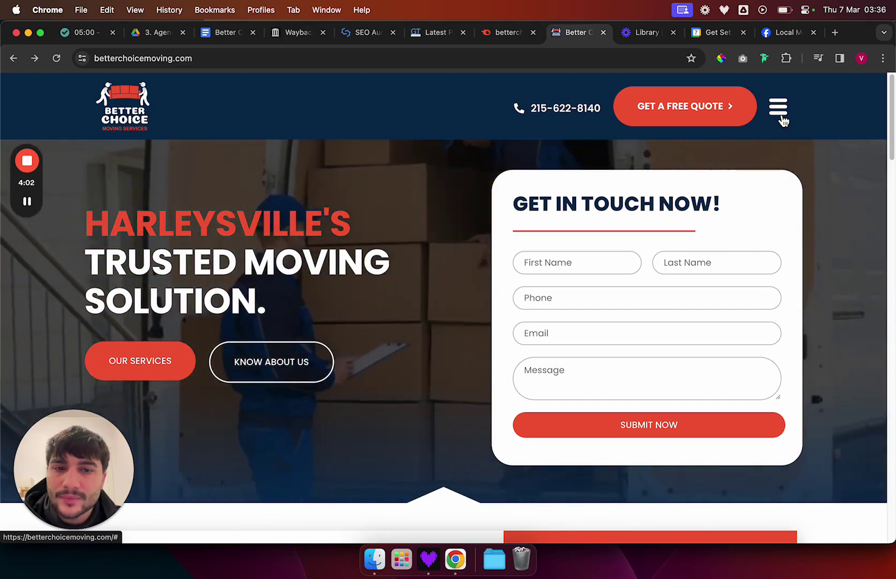
pyautogui.click(780, 109)
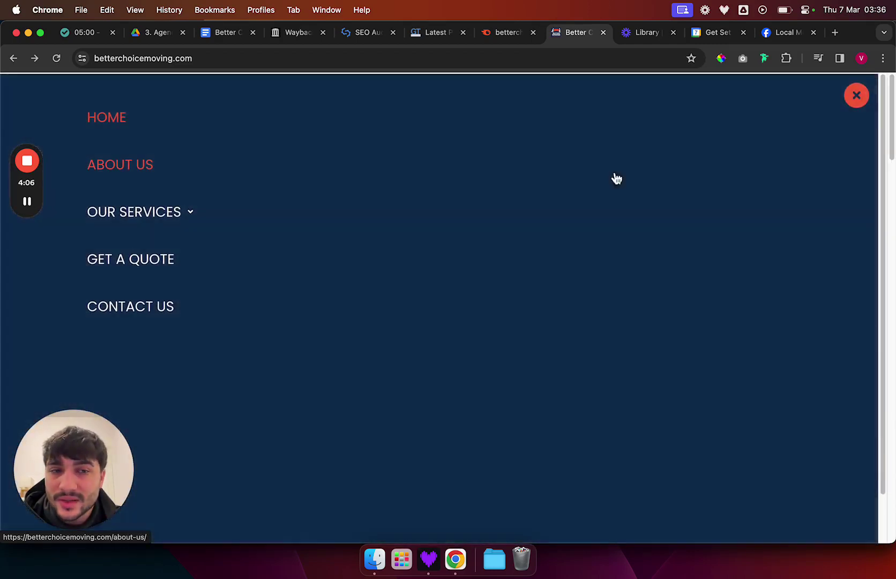
pyautogui.click(856, 95)
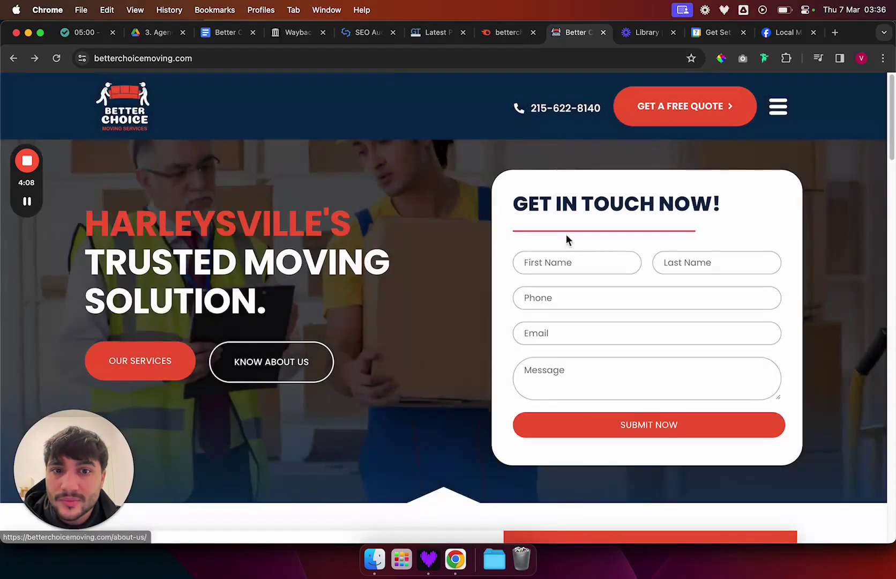
# - Examine the homepage's "Welcome to Better Choice Moving" section, highlighting its heading and introductory paragraph
pyautogui.scroll(-8, 495, 233)
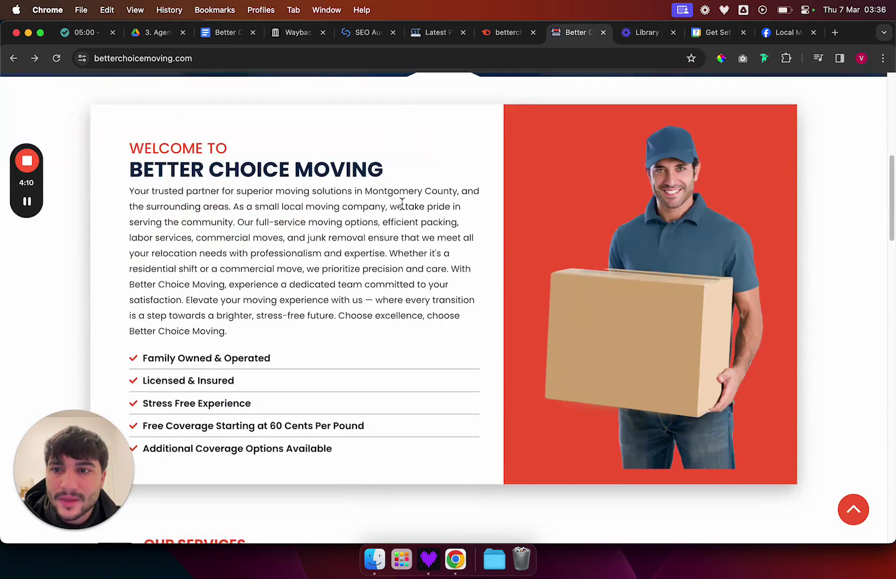
pyautogui.scroll(-1, 429, 206)
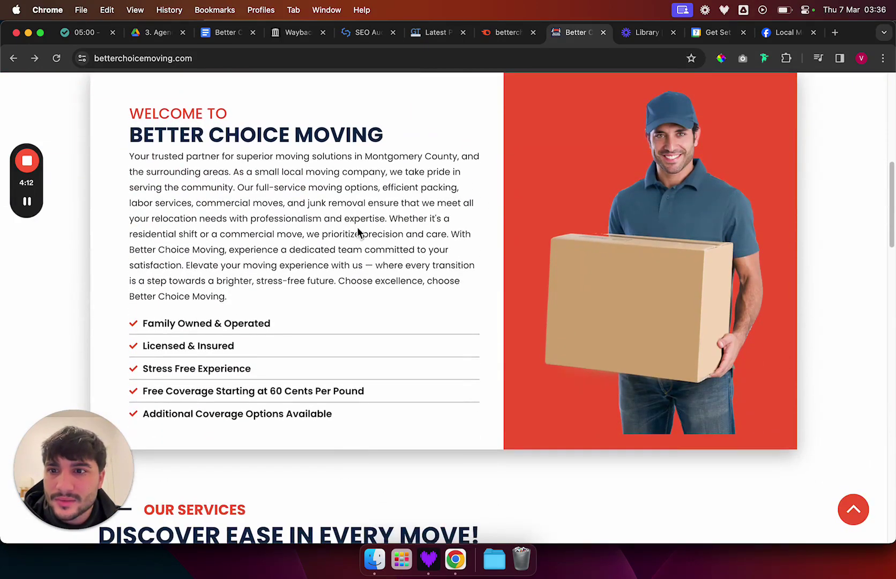
pyautogui.doubleClick(377, 135)
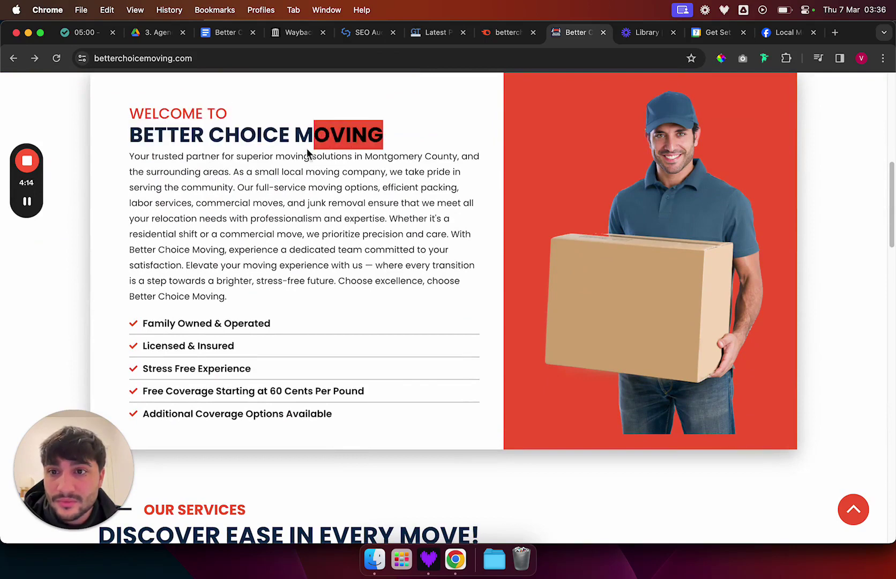
pyautogui.click(183, 144)
pyautogui.moveTo(155, 135); pyautogui.dragTo(293, 138)
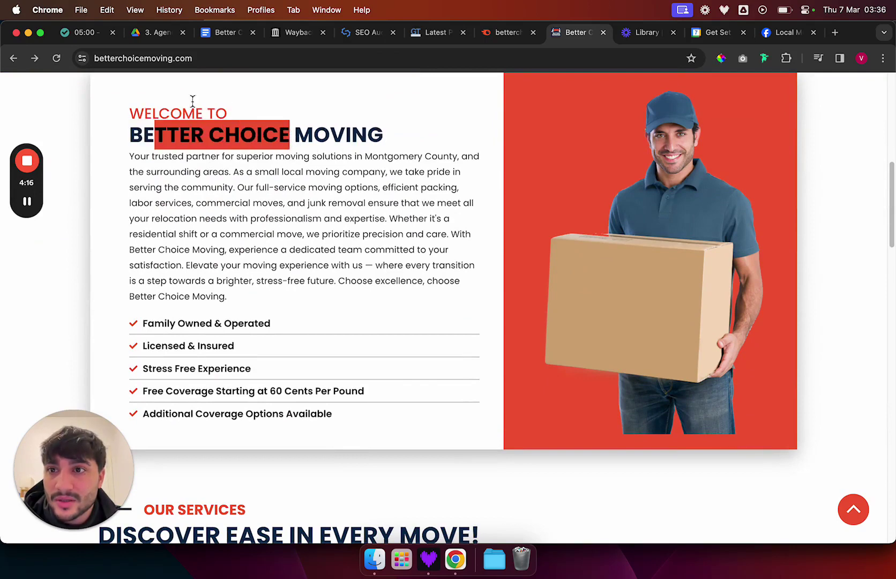
pyautogui.click(208, 128)
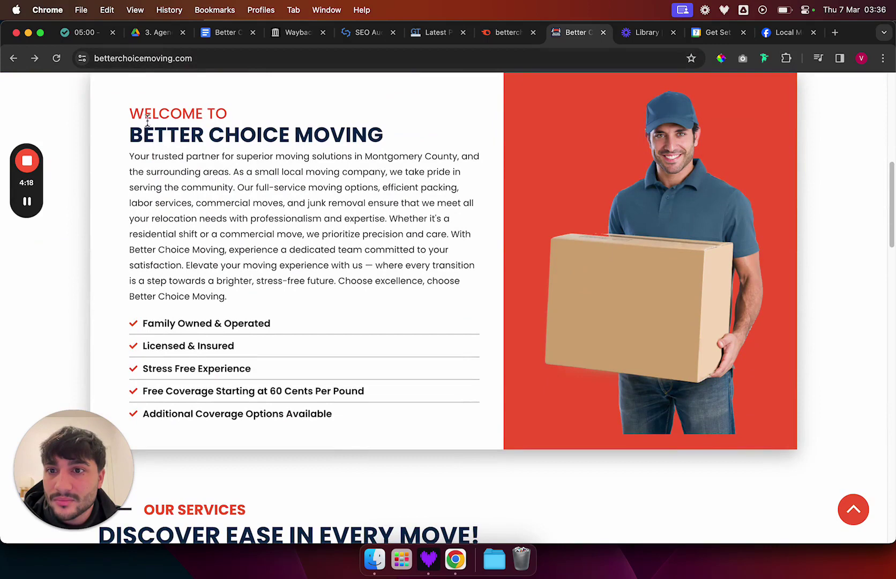
pyautogui.moveTo(148, 121); pyautogui.dragTo(261, 119)
pyautogui.moveTo(134, 156); pyautogui.dragTo(371, 262)
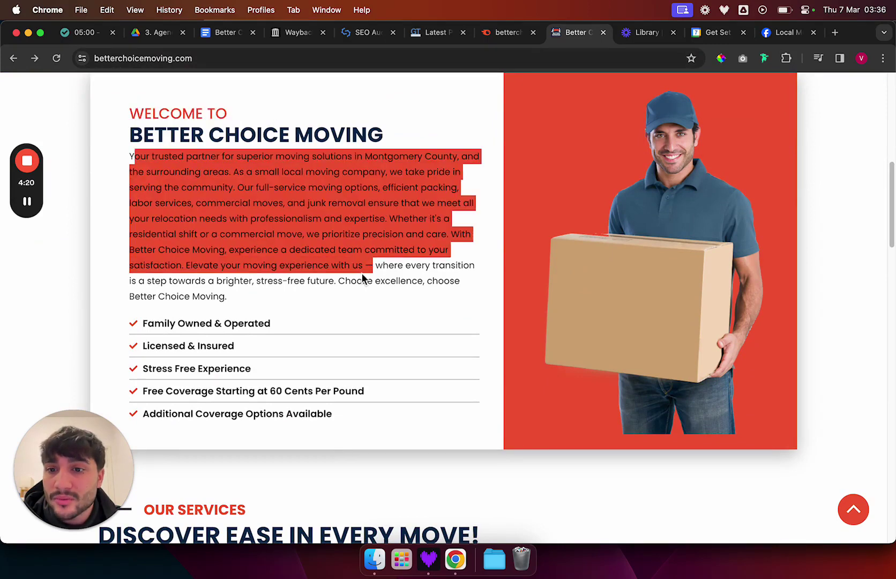
pyautogui.scroll(-1, 236, 209)
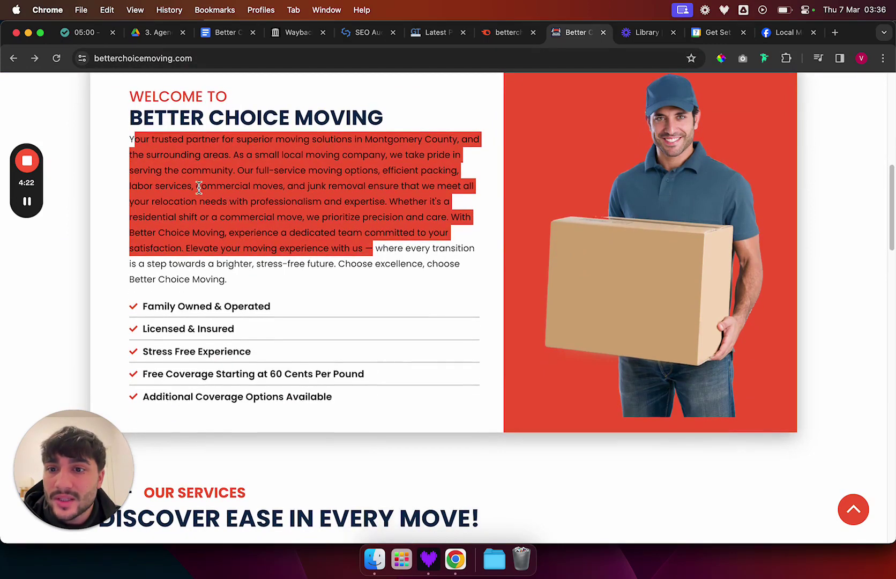
# - Examine the welcome section's checklist of company benefits and how it leads into the "Our Services" section
pyautogui.click(245, 185)
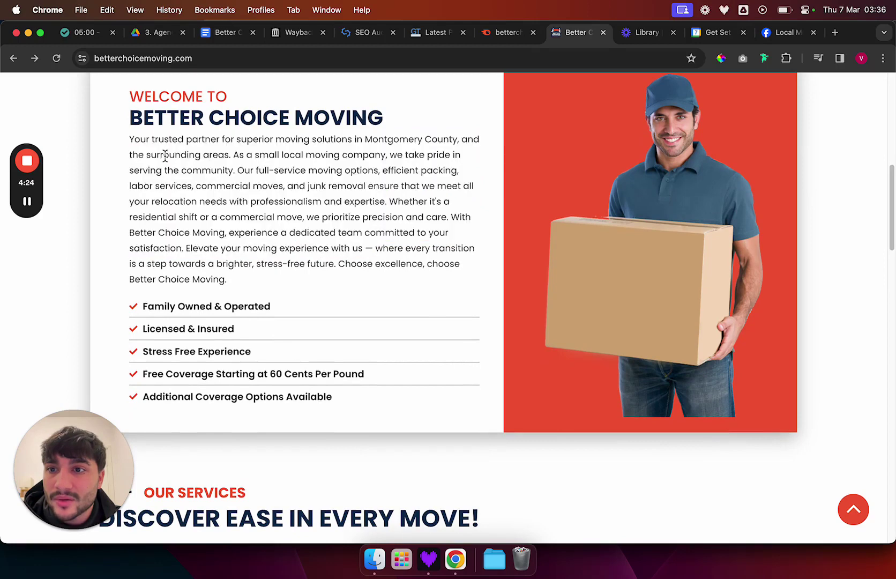
pyautogui.scroll(-5, 299, 211)
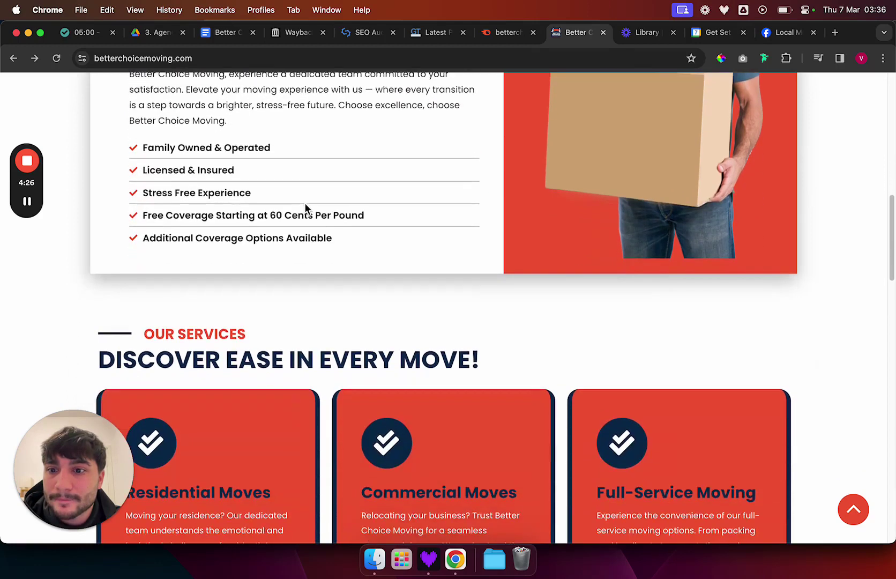
pyautogui.moveTo(153, 131); pyautogui.dragTo(216, 140)
pyautogui.click(215, 156)
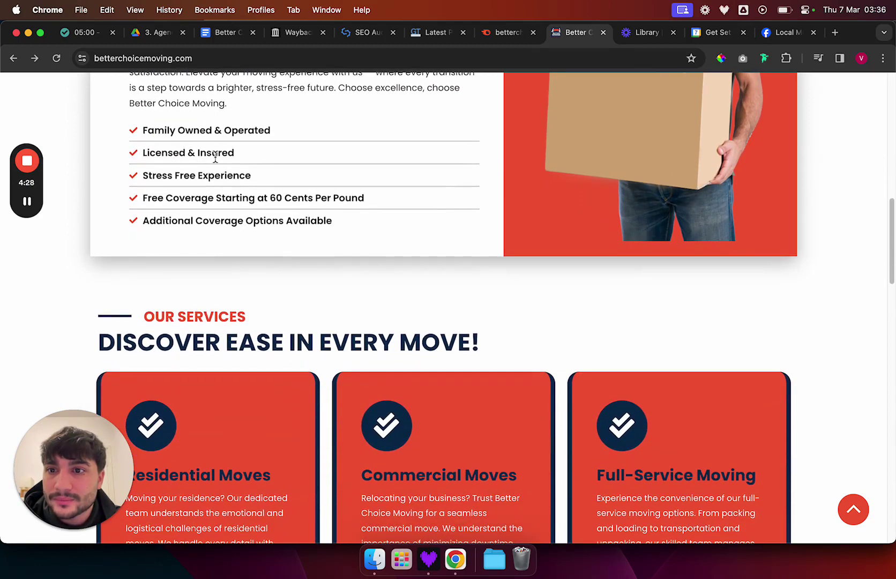
pyautogui.scroll(-6, 281, 198)
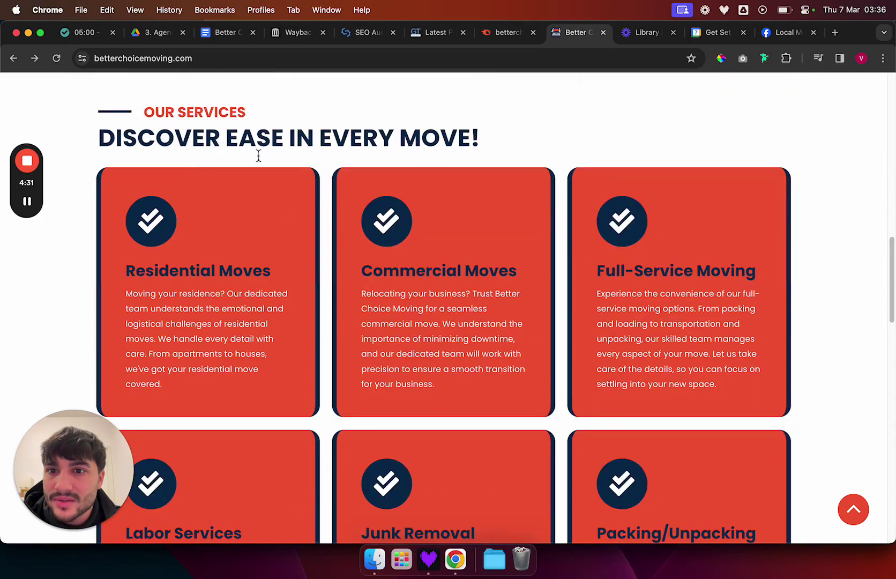
pyautogui.scroll(-3, 256, 207)
pyautogui.scroll(6, 254, 208)
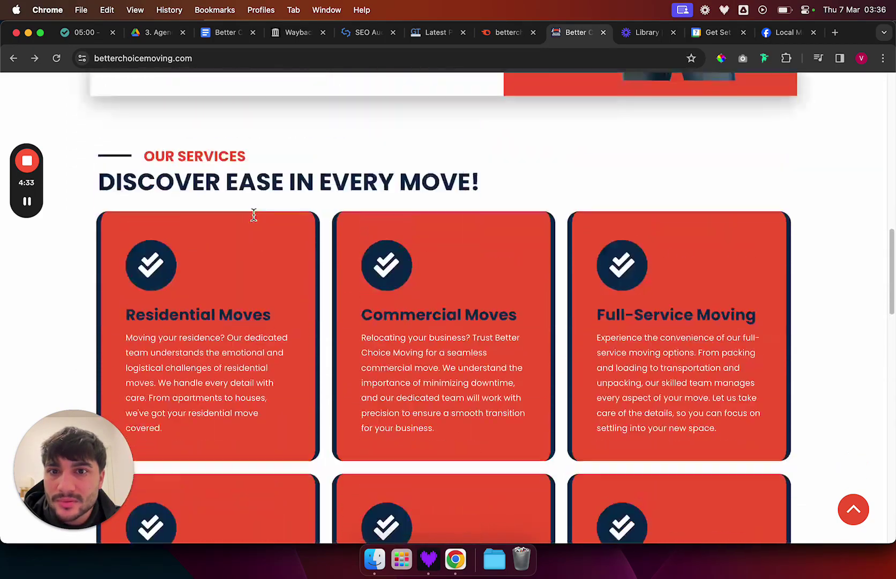
pyautogui.scroll(2, 260, 219)
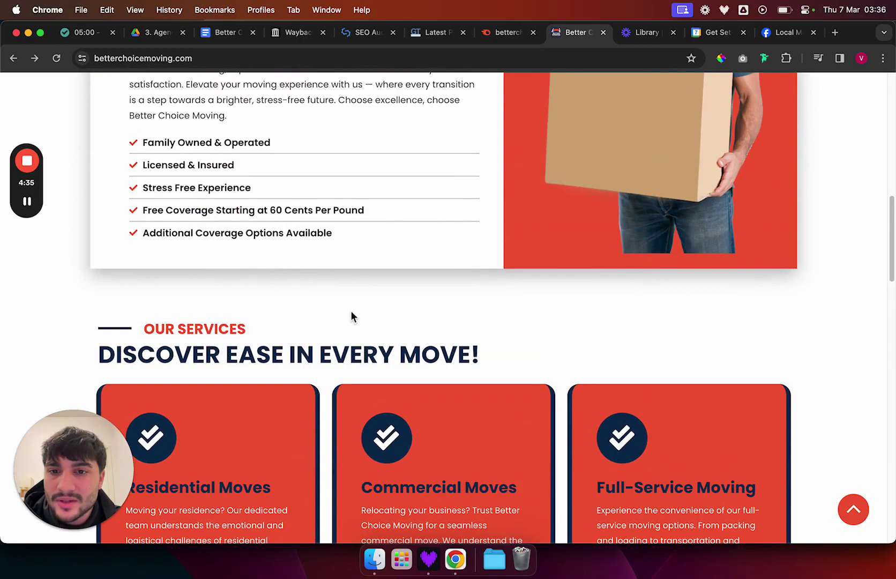
# - Review the upper homepage layout again, comparing the hero headline and "Get in Touch Now!" form with the welcome section beneath
pyautogui.scroll(8, 350, 310)
pyautogui.scroll(8, 398, 351)
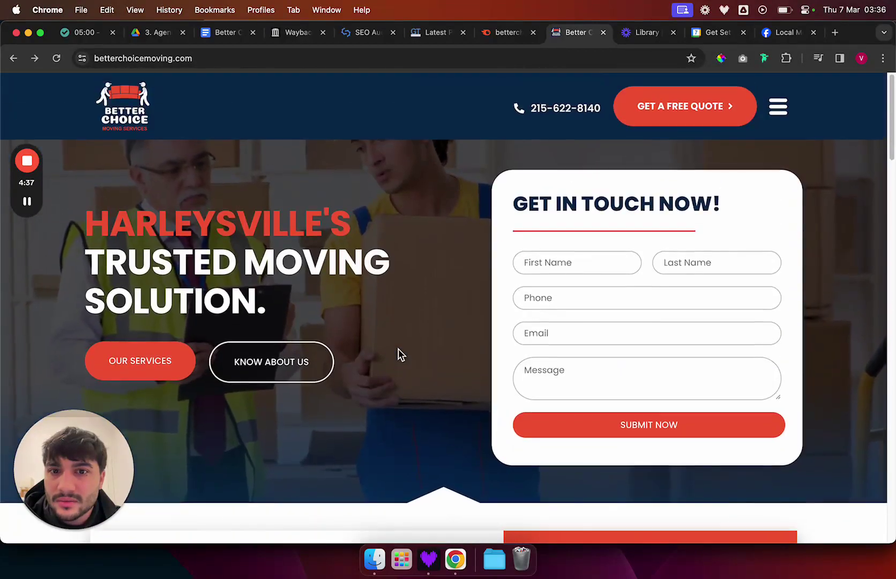
pyautogui.scroll(-8, 398, 351)
pyautogui.scroll(8, 398, 353)
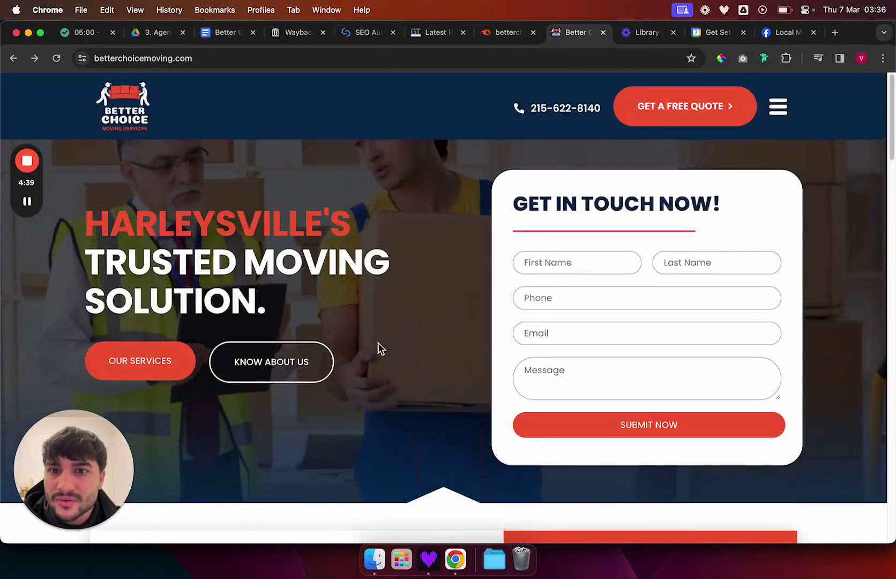
pyautogui.scroll(-5, 378, 381)
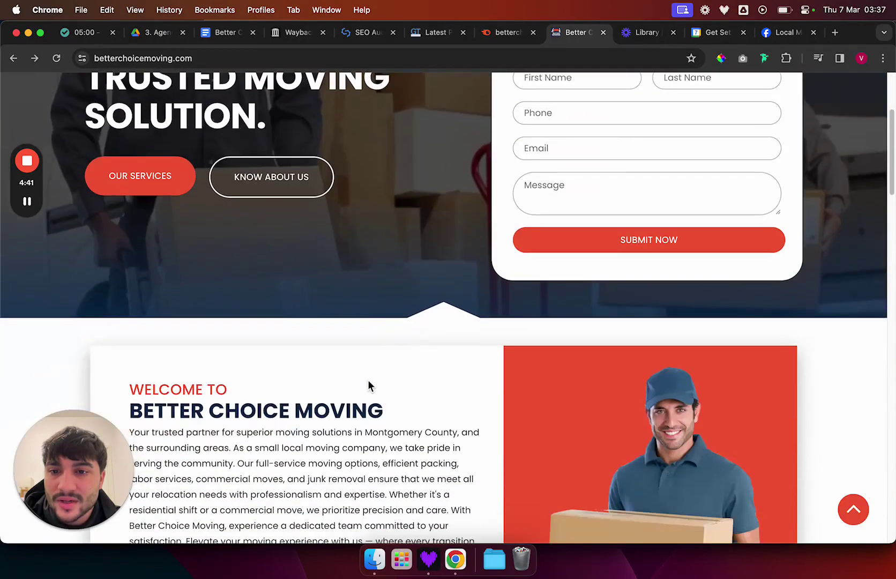
pyautogui.scroll(4, 330, 228)
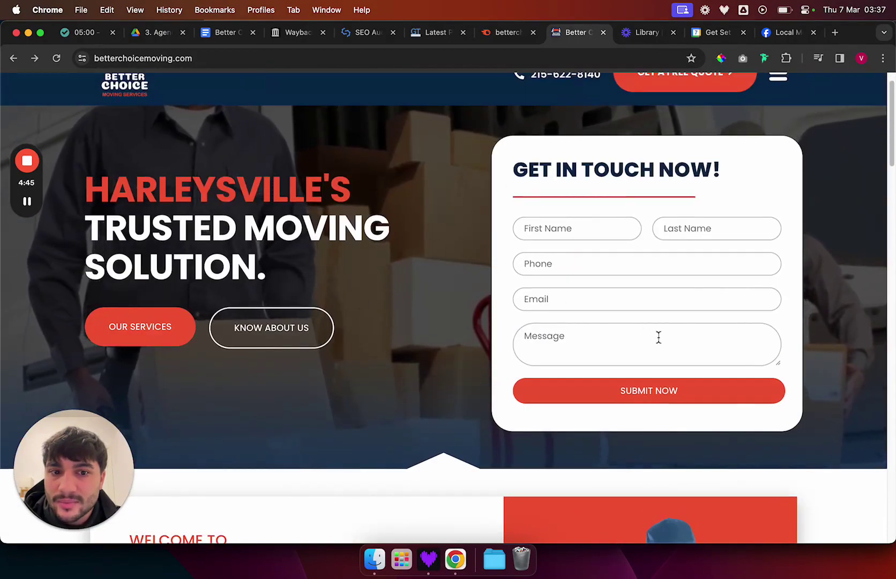
pyautogui.scroll(-3, 298, 396)
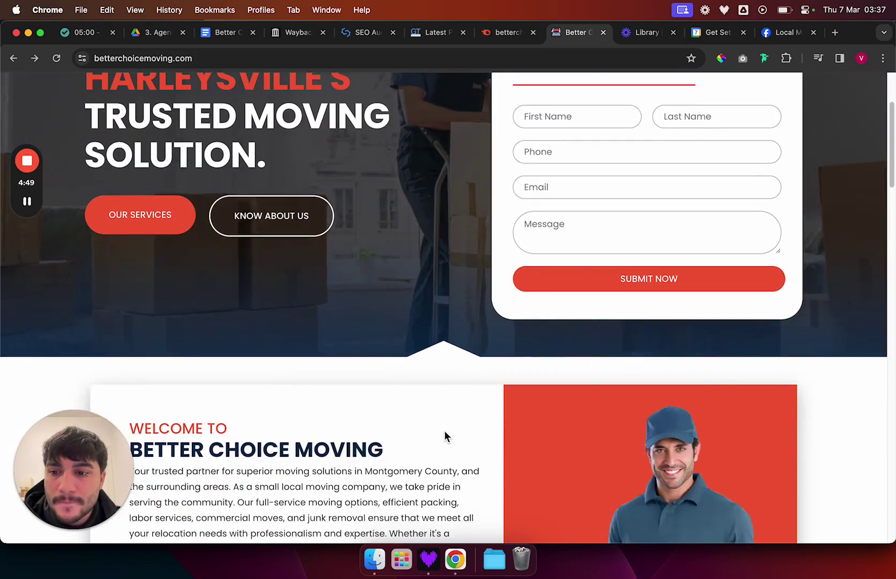
pyautogui.scroll(-2, 482, 418)
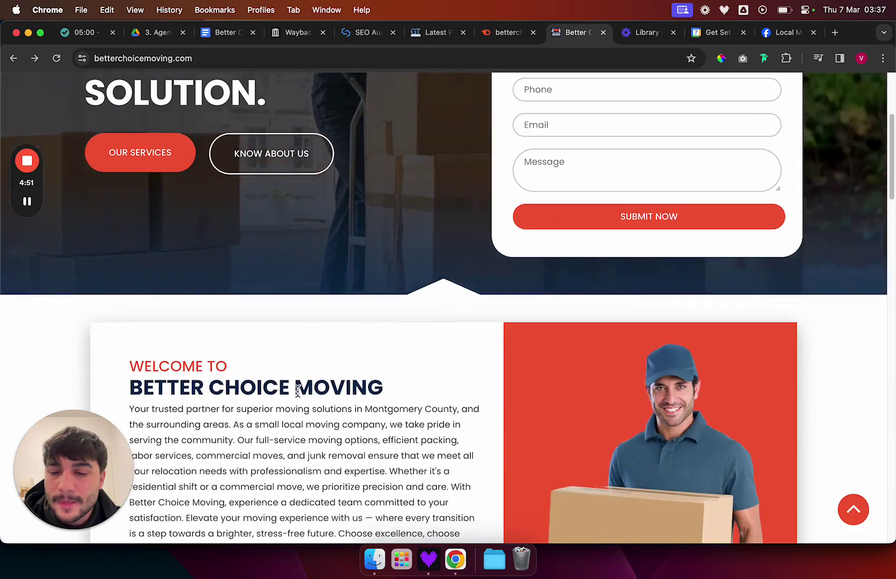
pyautogui.scroll(-2, 240, 410)
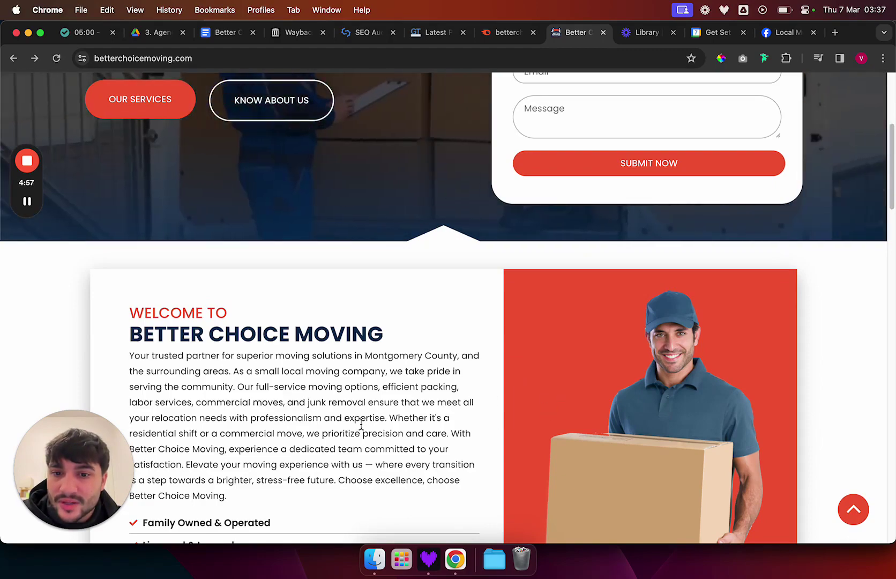
# - Examine the service cards under "Discover Ease in Every Move!", from Residential Moves to Packing/Unpacking
pyautogui.scroll(-4, 360, 423)
pyautogui.scroll(-8, 375, 438)
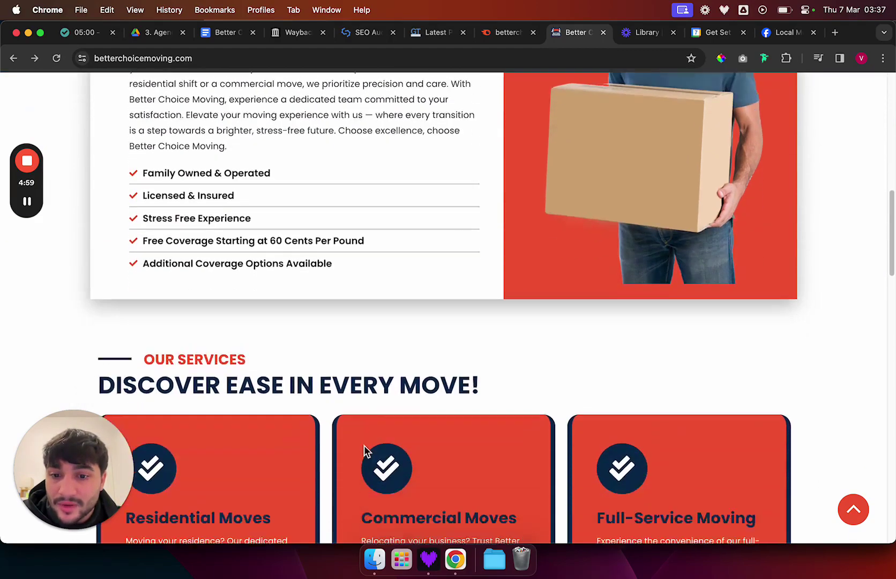
pyautogui.scroll(-2, 322, 387)
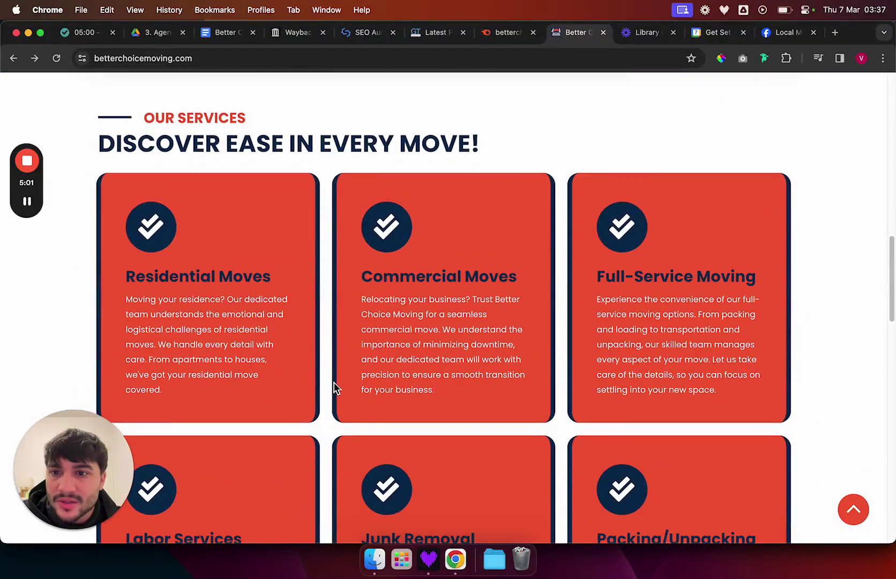
pyautogui.scroll(-3, 239, 321)
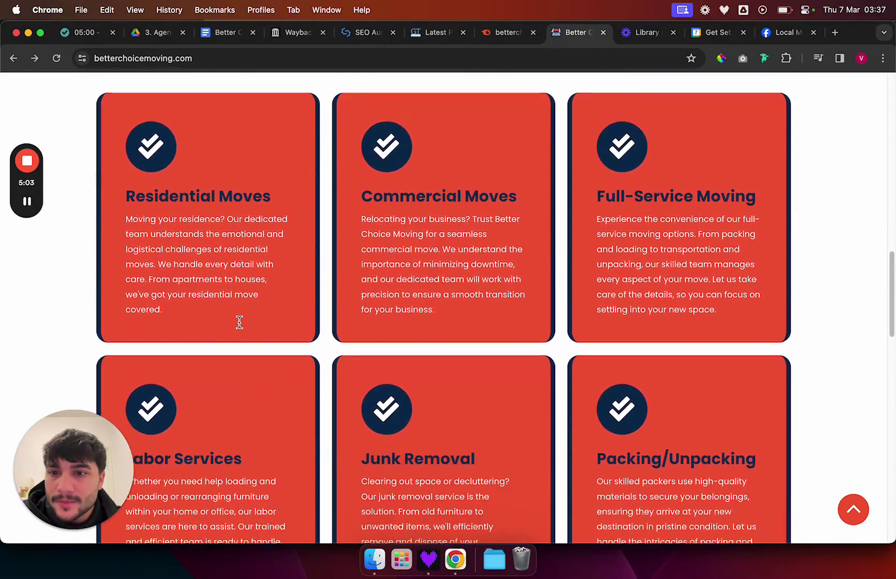
pyautogui.scroll(-5, 220, 256)
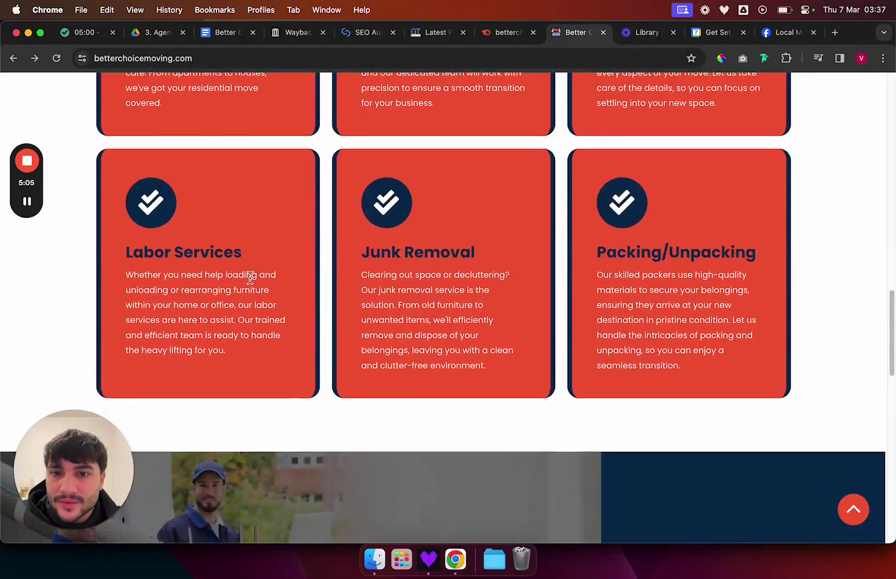
pyautogui.scroll(3, 250, 277)
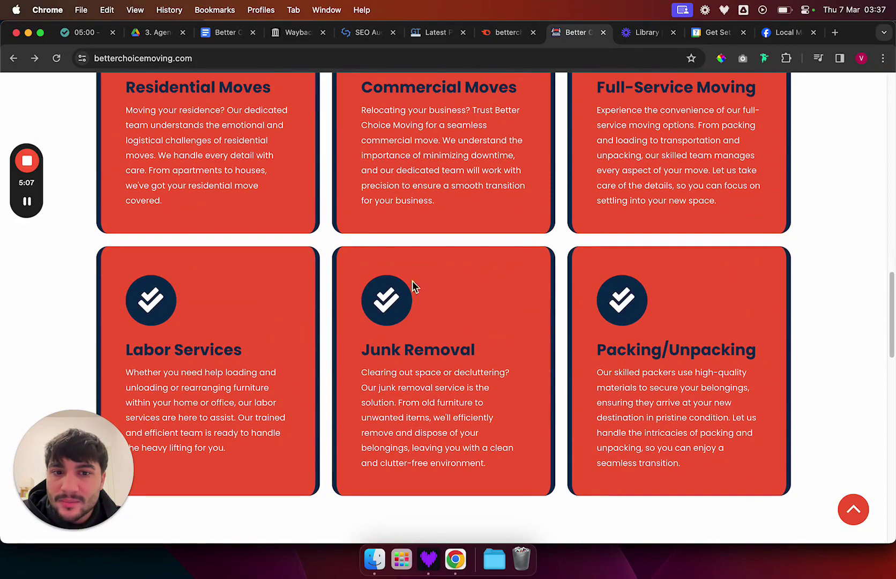
pyautogui.scroll(2, 292, 259)
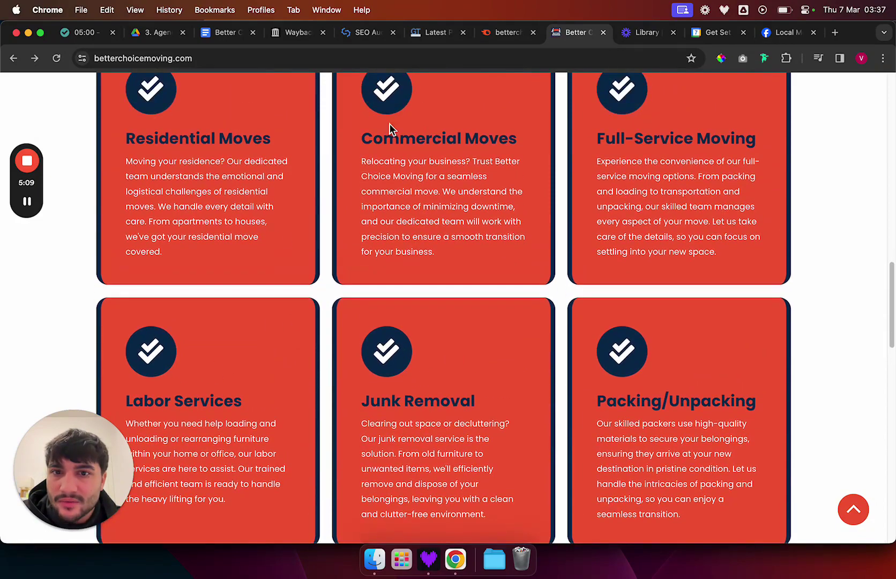
# - Review the rest of the homepage, from the free estimate banner to the footer, and compare it with the hero section
pyautogui.scroll(-10, 556, 368)
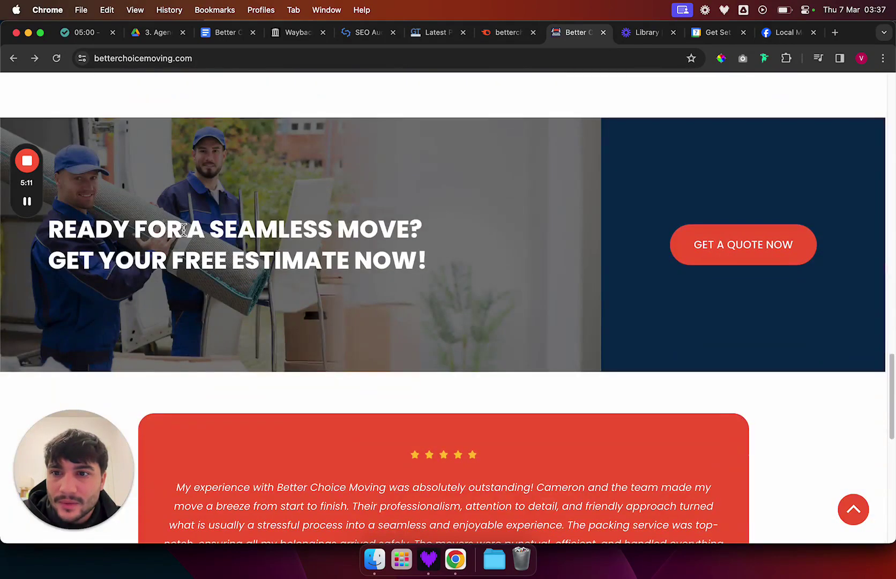
pyautogui.scroll(-4, 421, 274)
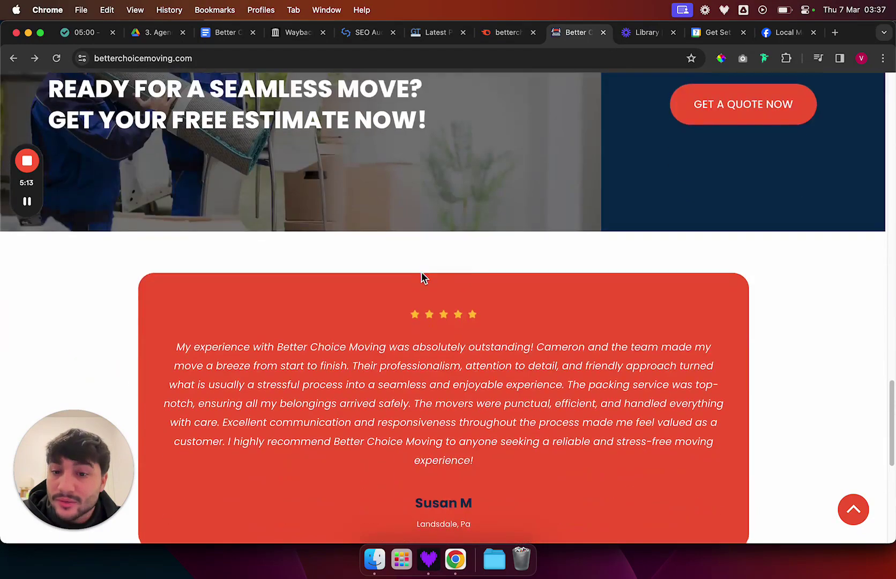
pyautogui.scroll(-5, 486, 316)
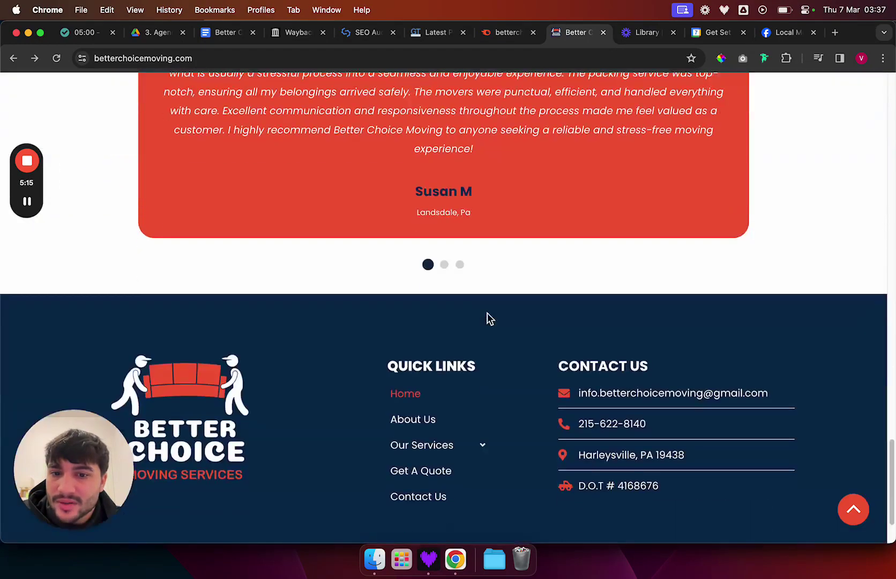
pyautogui.scroll(6, 509, 302)
pyautogui.scroll(20, 483, 389)
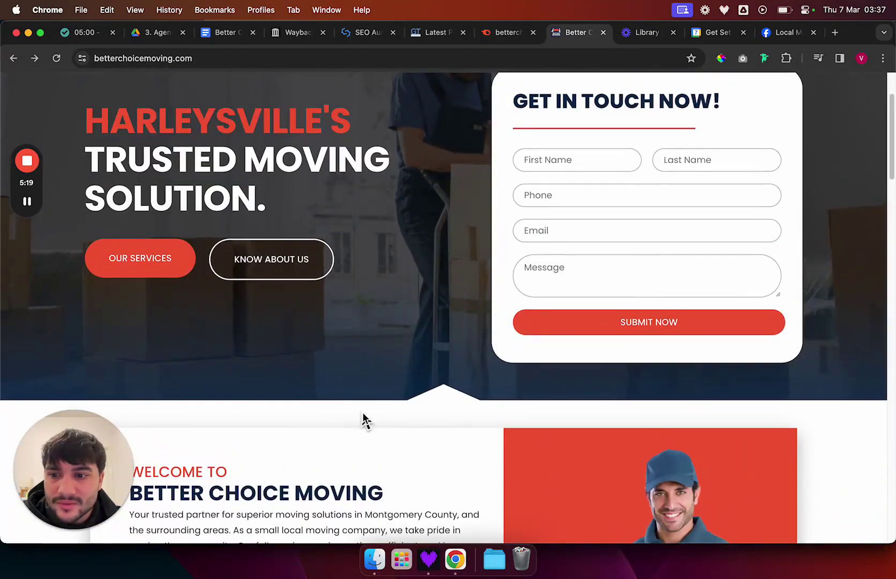
pyautogui.scroll(-20, 428, 434)
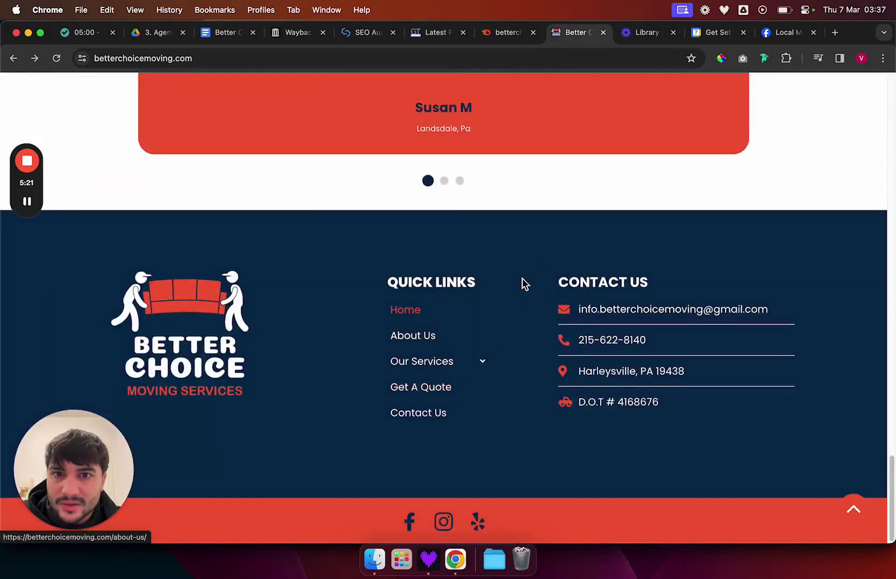
pyautogui.scroll(20, 521, 277)
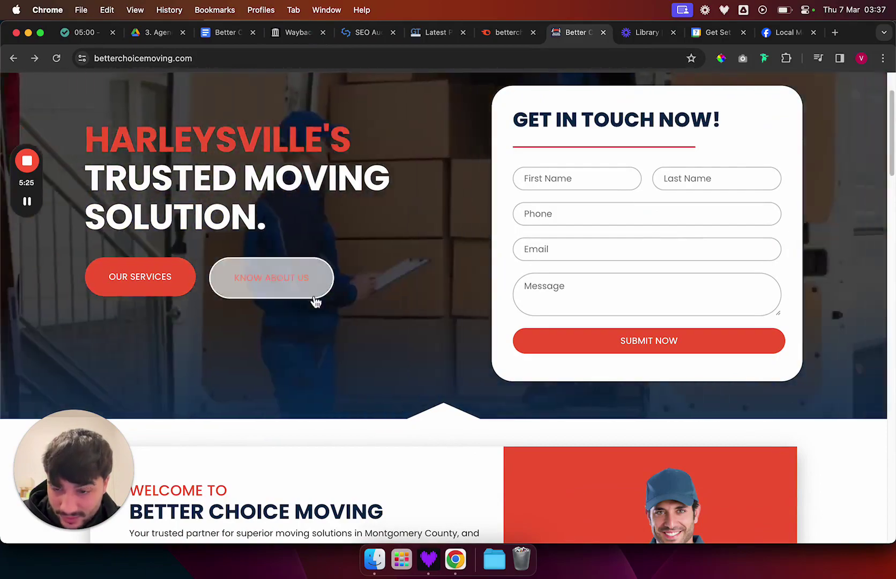
# - Look through the customer testimonials in the homepage carousel and return to the first one
pyautogui.scroll(-15, 331, 310)
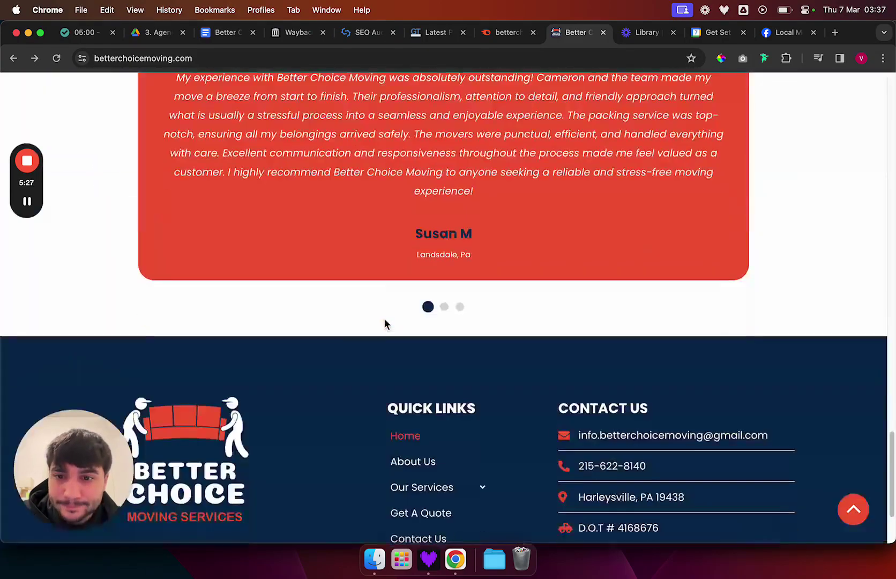
pyautogui.click(443, 307)
pyautogui.click(459, 307)
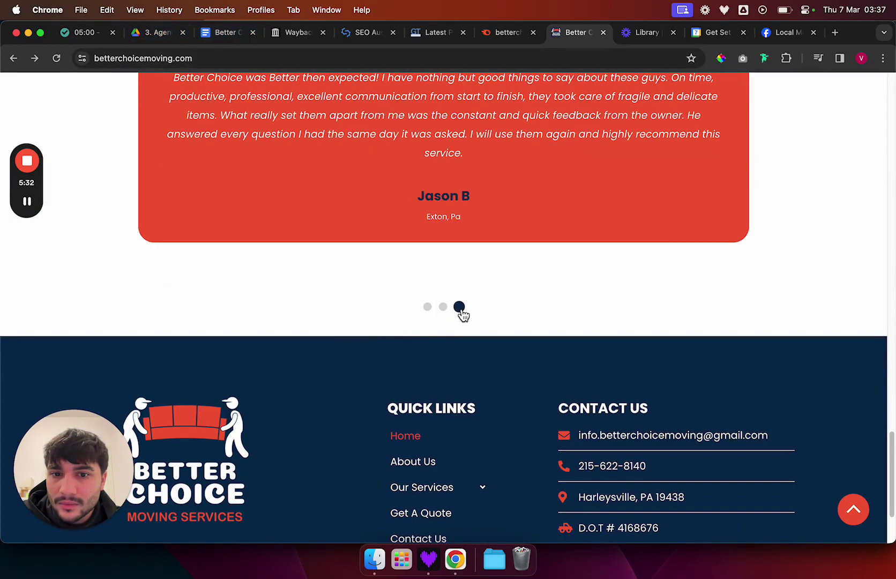
pyautogui.click(427, 308)
# - In the Better Choice Moving / SEO notes document, score Content & Website Layout as 6/10, aligned with the Ranking ability score
pyautogui.click(220, 33)
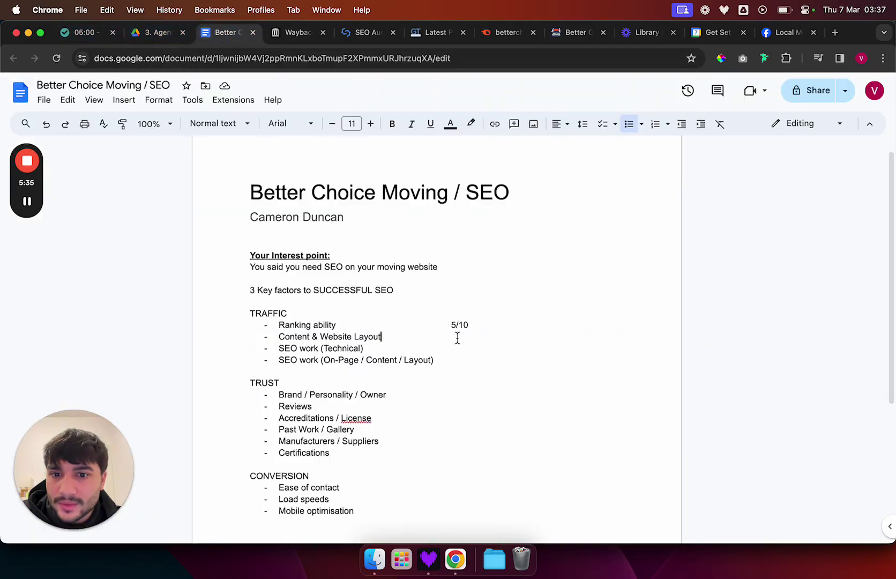
pyautogui.press('Tab')
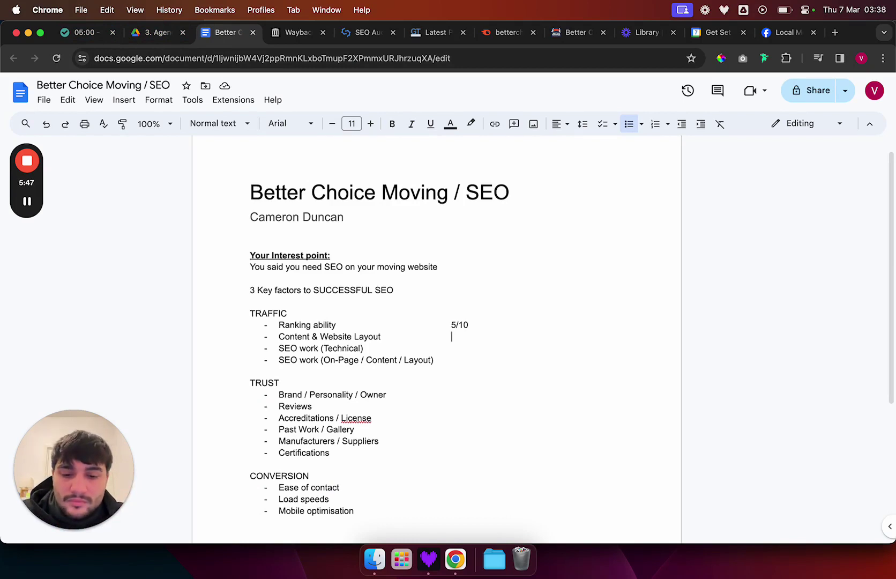
pyautogui.write('6/10')
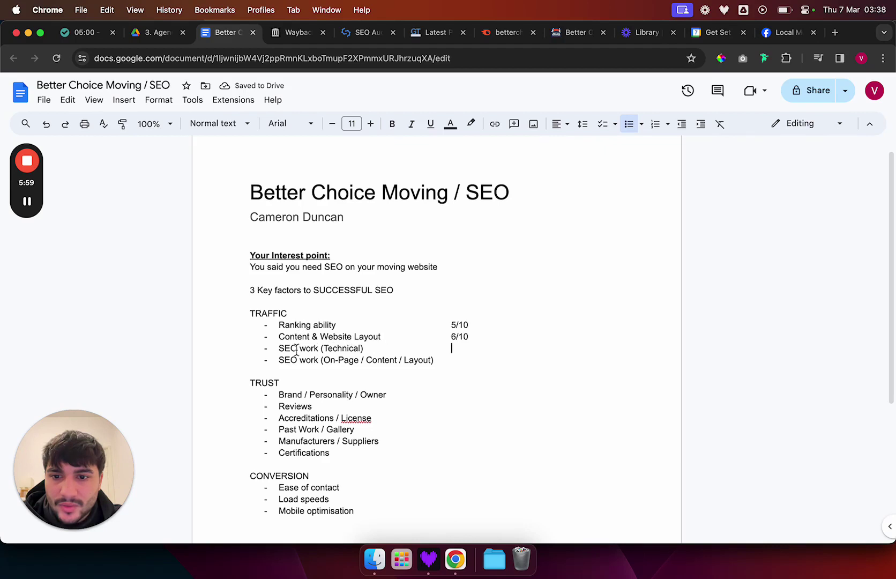
# - Point out the SEO work (Technical) item in the notes and switch to the SEOptimer audit results for betterchoicemoving.com
pyautogui.moveTo(284, 348); pyautogui.dragTo(306, 348)
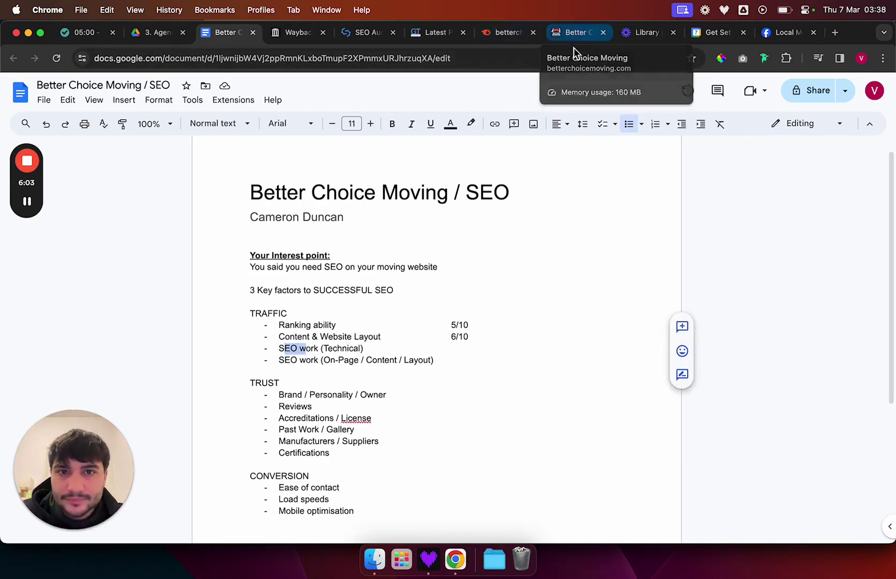
pyautogui.click(640, 39)
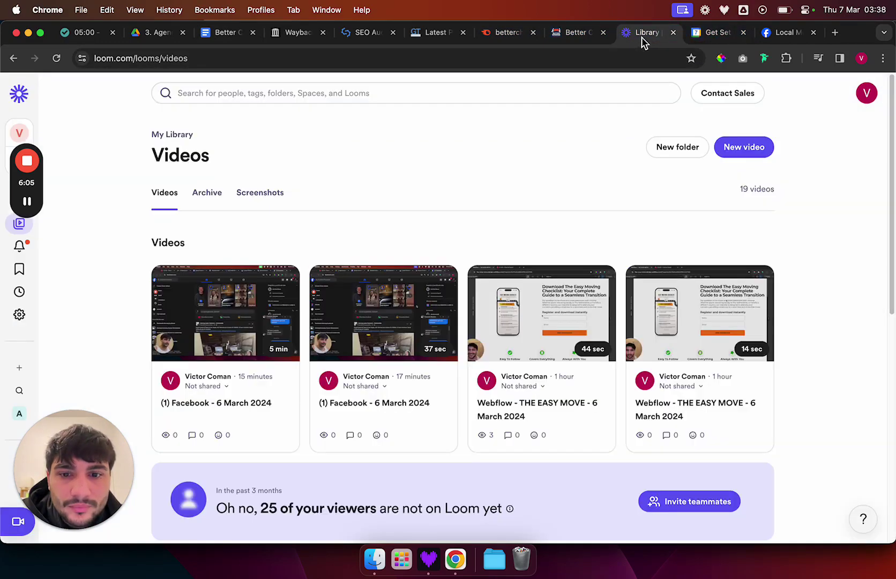
pyautogui.click(574, 39)
pyautogui.click(501, 36)
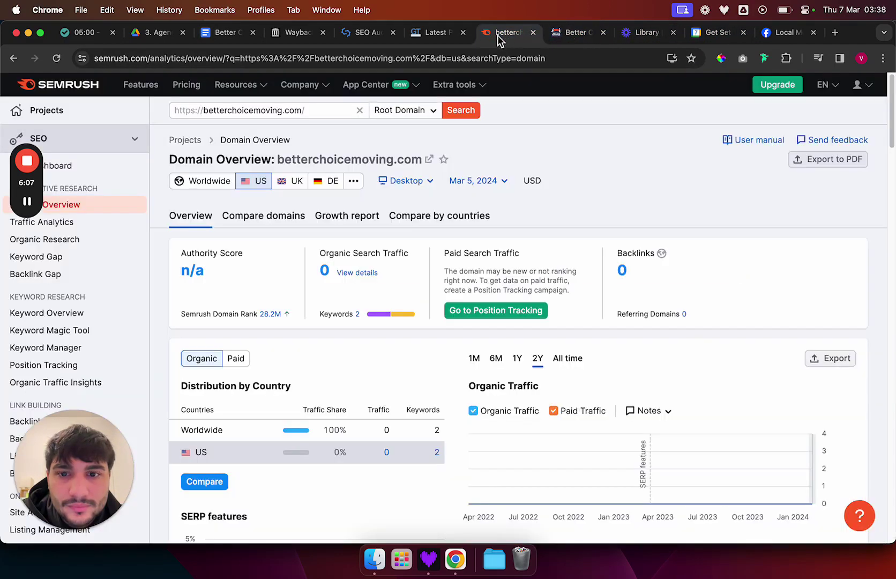
pyautogui.click(434, 33)
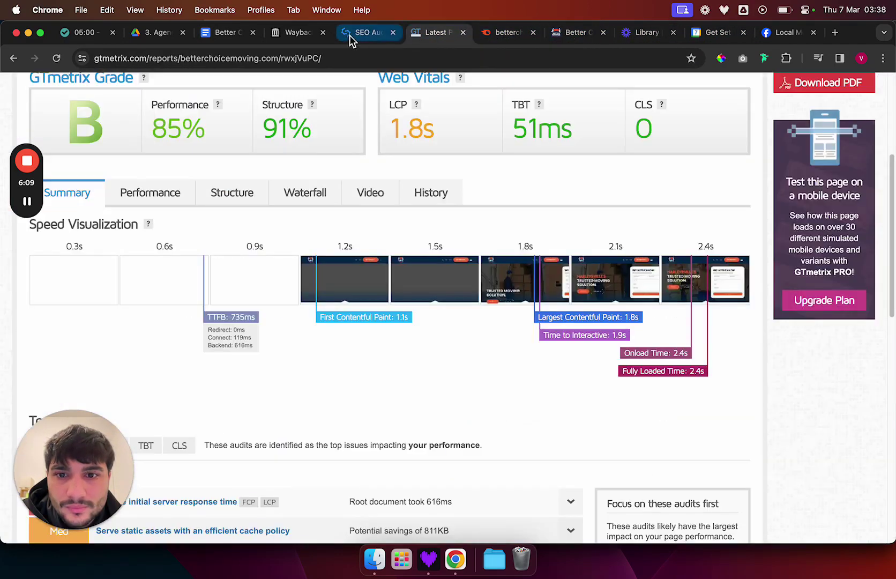
pyautogui.click(350, 36)
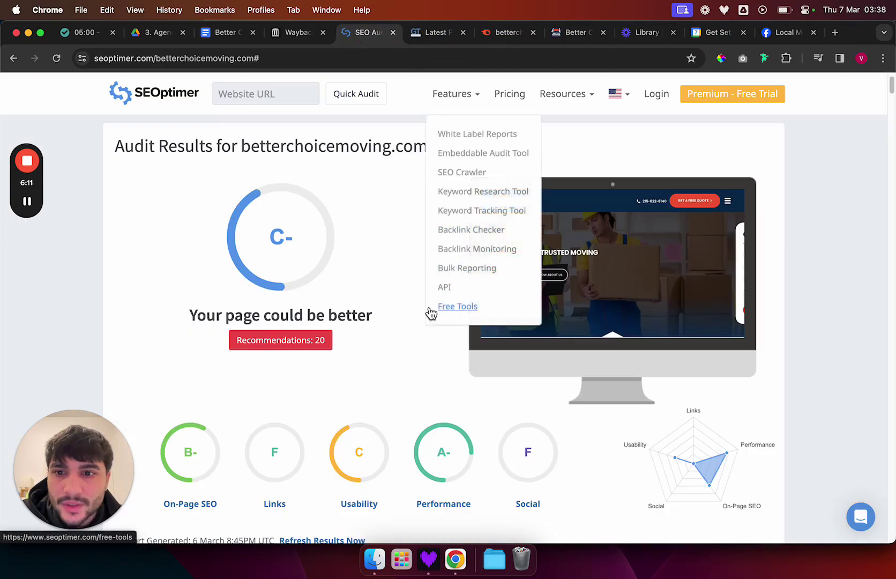
# - Review the SEOptimer overall grade, the category grades and the recommendations list for betterchoicemoving.com
pyautogui.scroll(2, 381, 235)
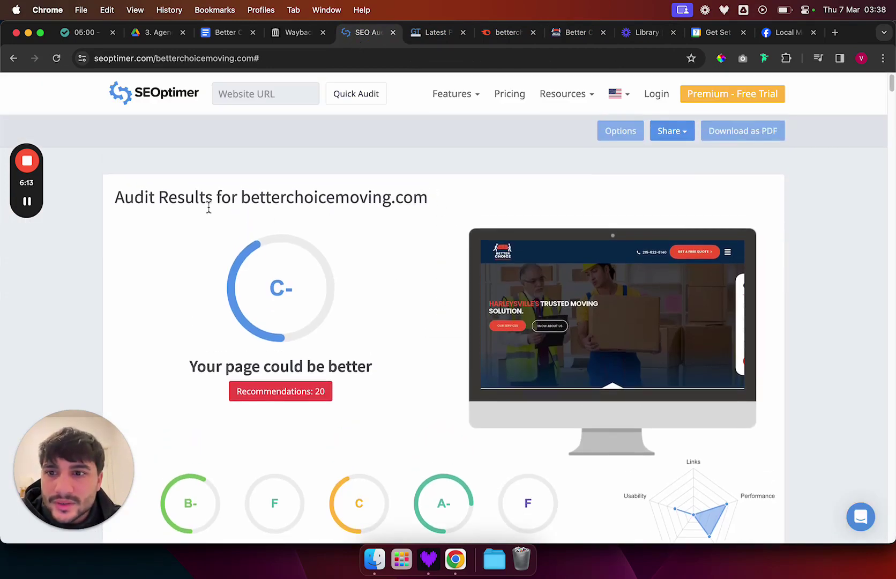
pyautogui.moveTo(208, 206); pyautogui.dragTo(351, 201)
pyautogui.click(386, 200)
pyautogui.scroll(-4, 430, 196)
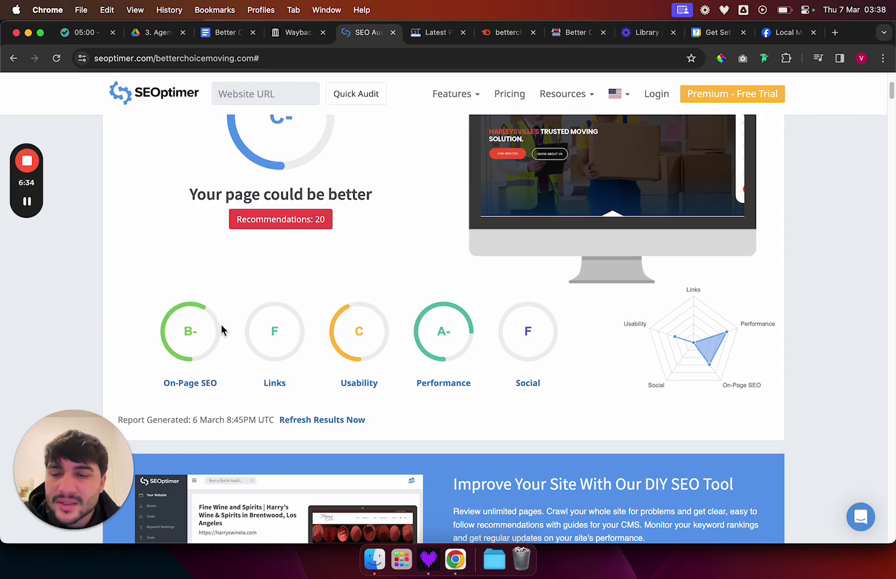
pyautogui.scroll(3, 271, 262)
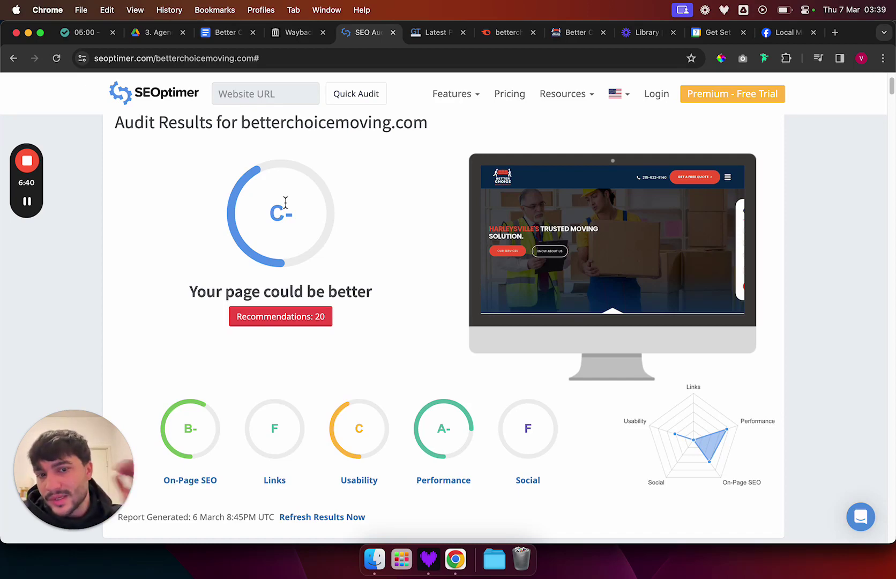
pyautogui.scroll(-1, 322, 219)
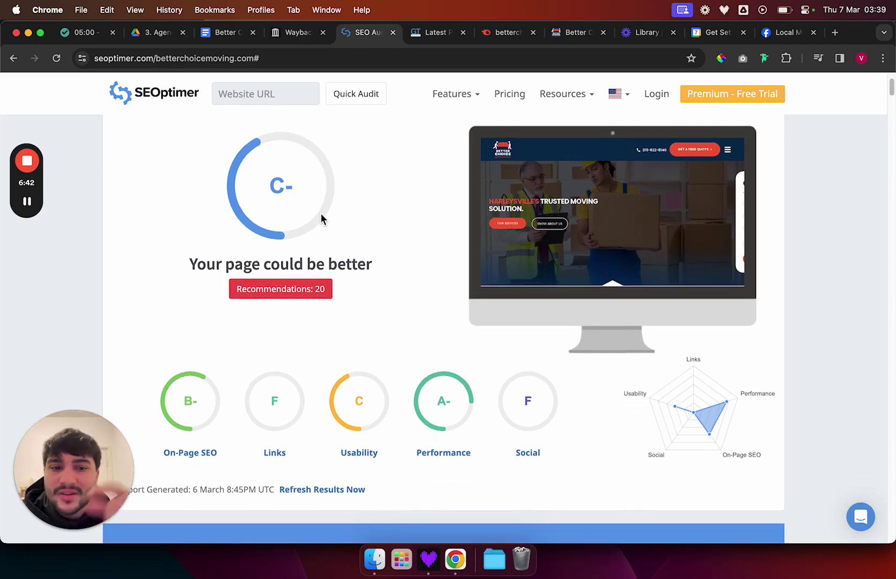
pyautogui.scroll(-10, 388, 318)
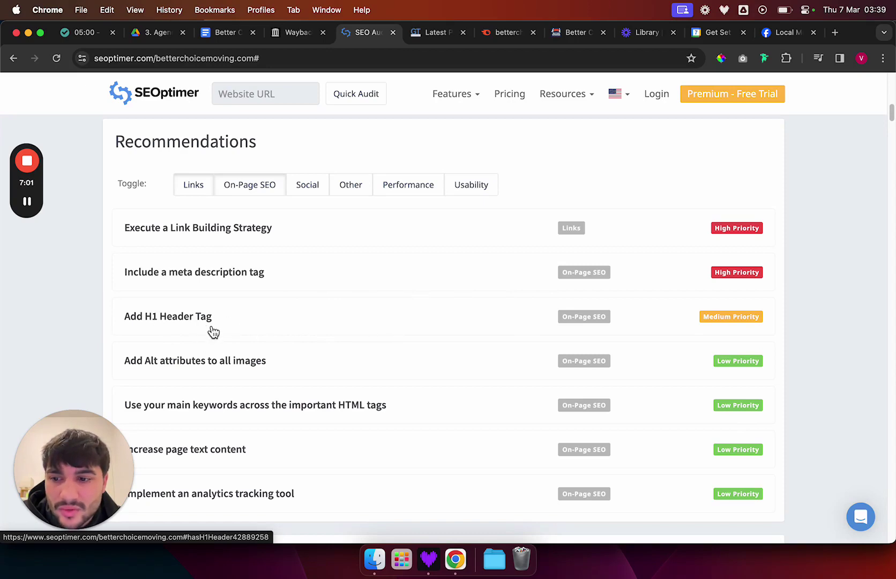
# - Return to the Better Choice Moving / SEO document and check the text styles of its title, subtitle and interest point line
pyautogui.click(225, 33)
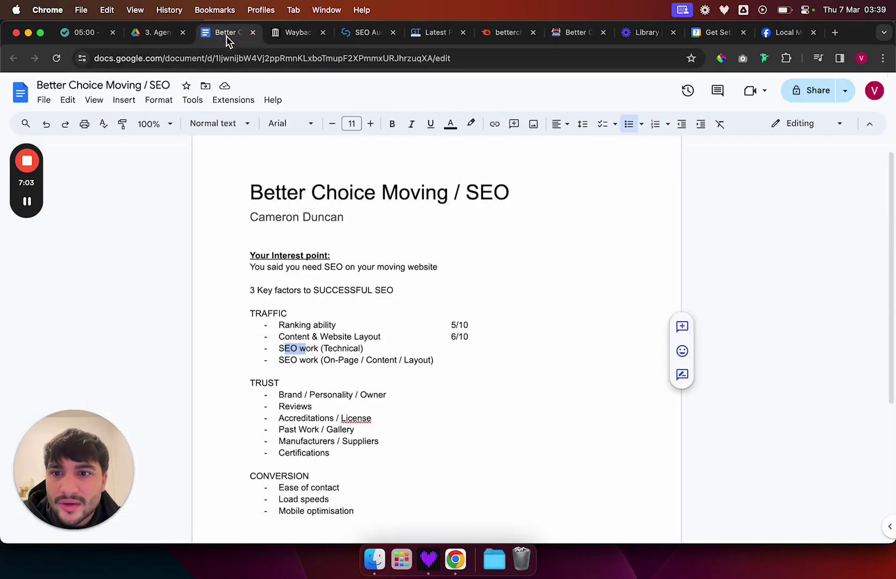
pyautogui.click(354, 219)
pyautogui.click(355, 198)
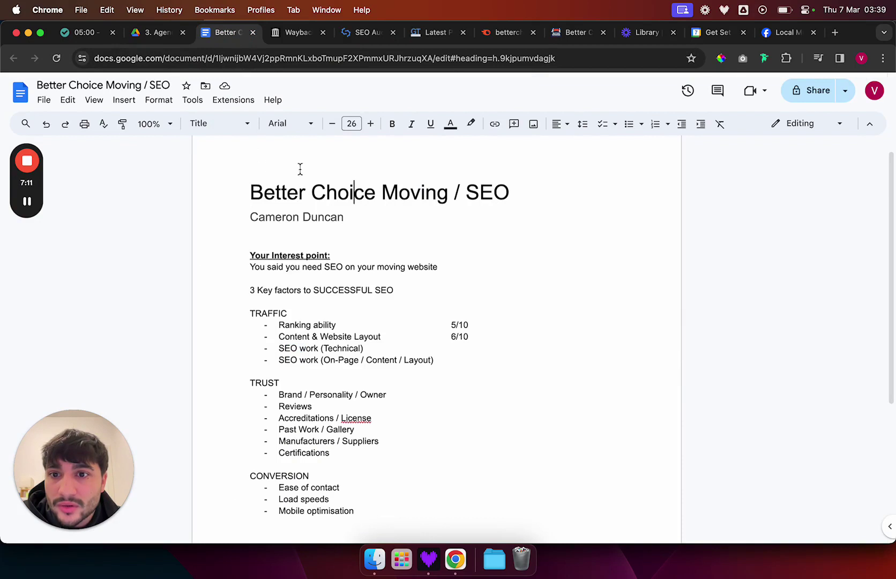
pyautogui.tripleClick(282, 198)
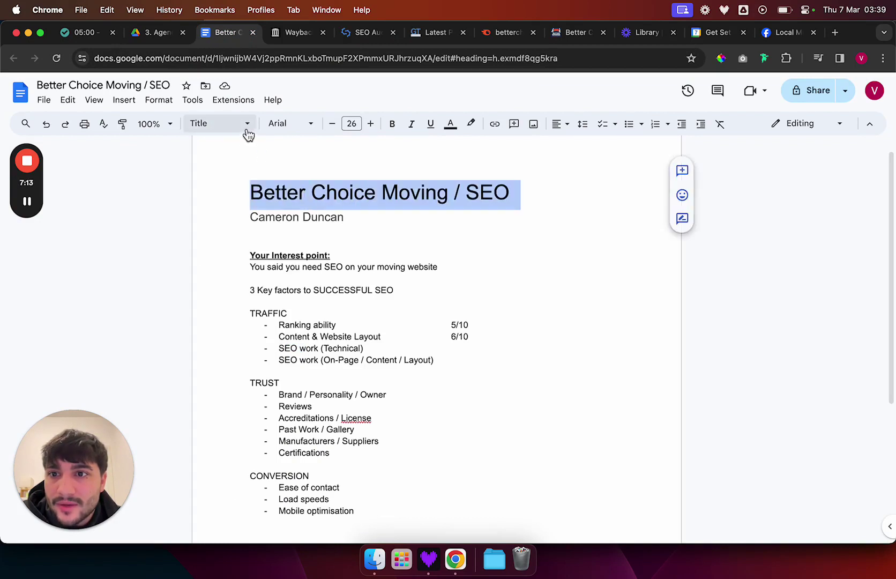
pyautogui.click(246, 131)
pyautogui.click(317, 217)
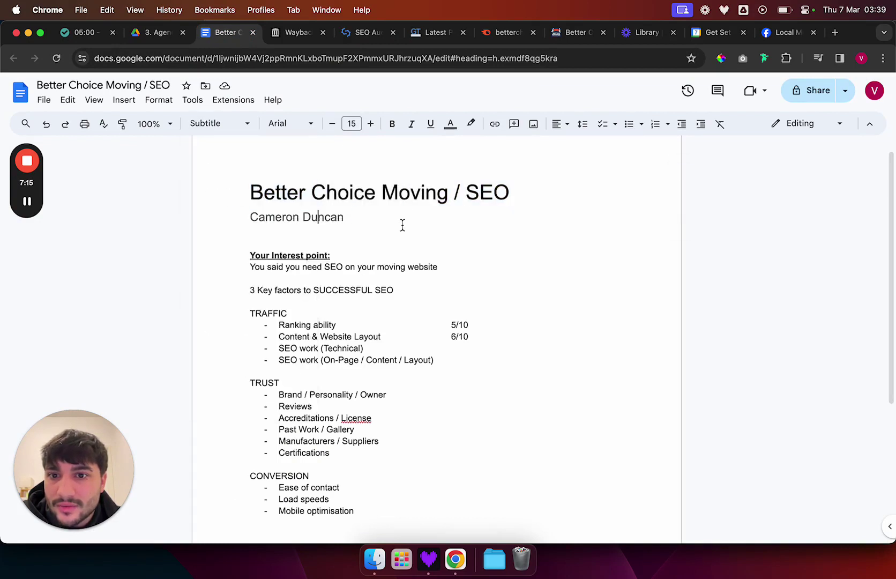
pyautogui.click(317, 257)
pyautogui.click(199, 127)
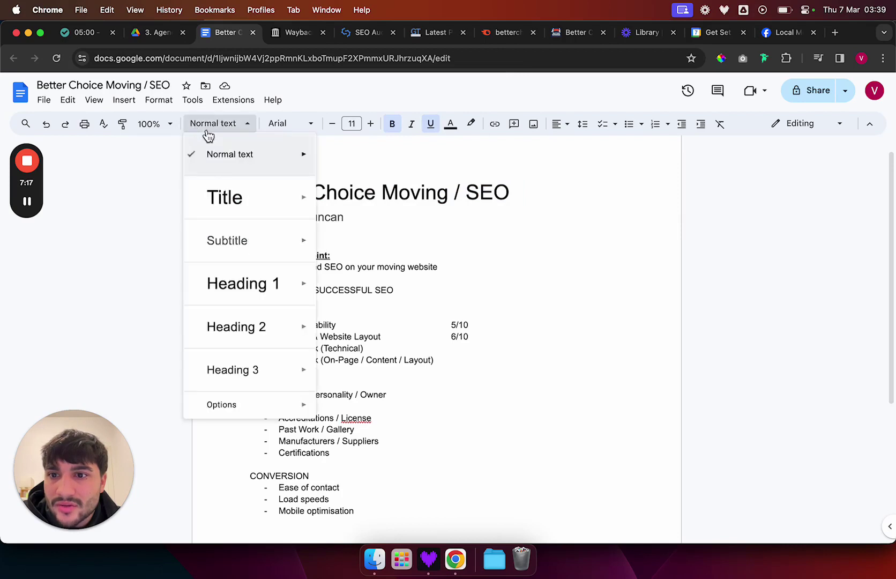
# - Apply the Heading 1 style to the line "You said you need SEO on your moving website"
pyautogui.tripleClick(400, 244)
pyautogui.tripleClick(391, 265)
pyautogui.click(225, 126)
pyautogui.moveTo(236, 216)
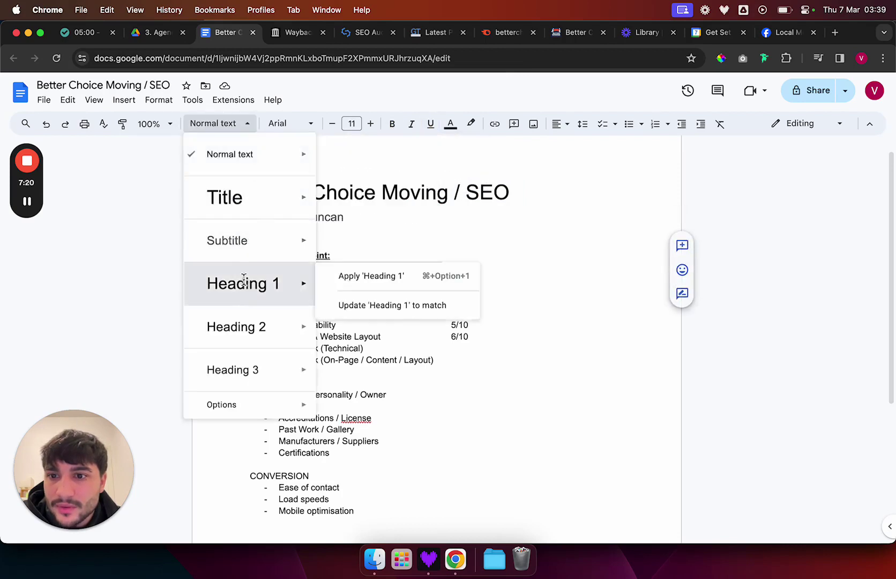
pyautogui.click(242, 281)
# - Apply the Heading 2 style to the line "3 Key factors to SUCCESSFUL SEO"
pyautogui.doubleClick(329, 321)
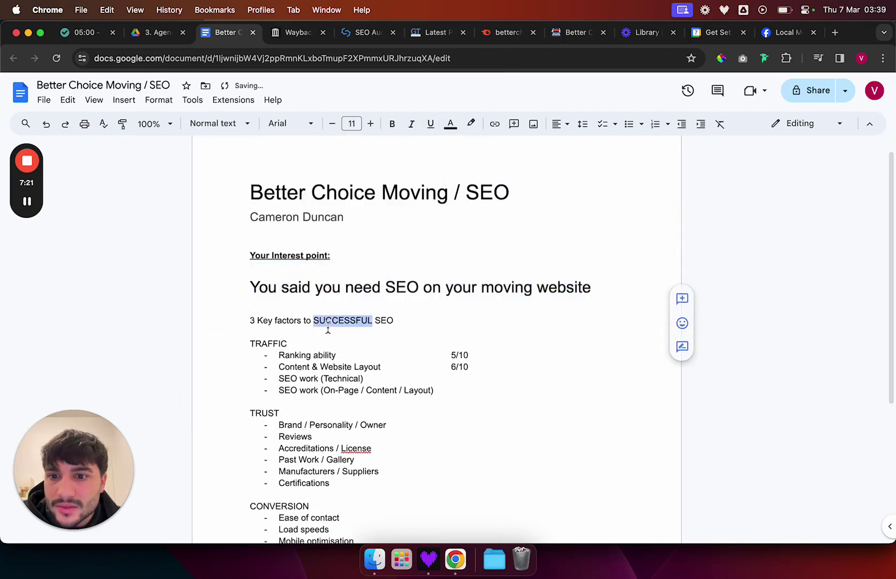
pyautogui.tripleClick(290, 320)
pyautogui.click(219, 124)
pyautogui.moveTo(264, 305)
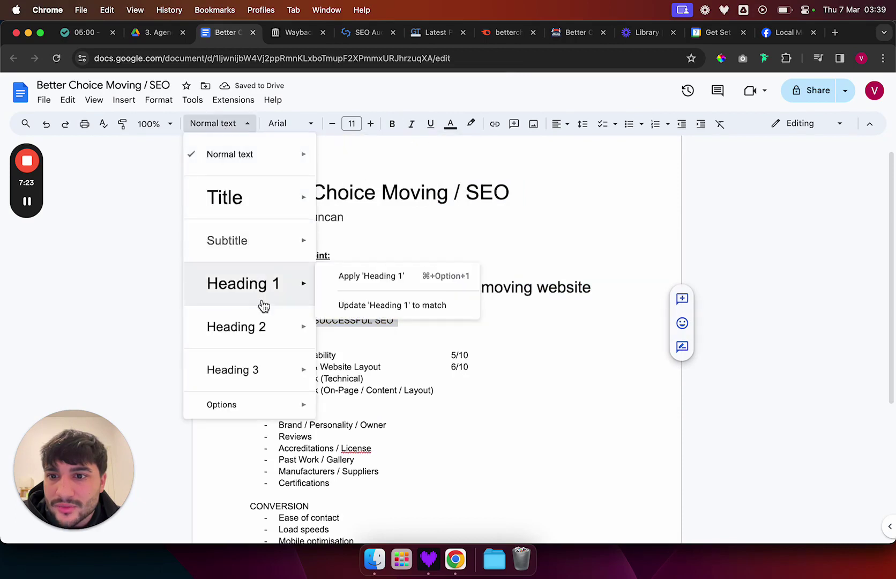
pyautogui.click(274, 330)
pyautogui.click(310, 376)
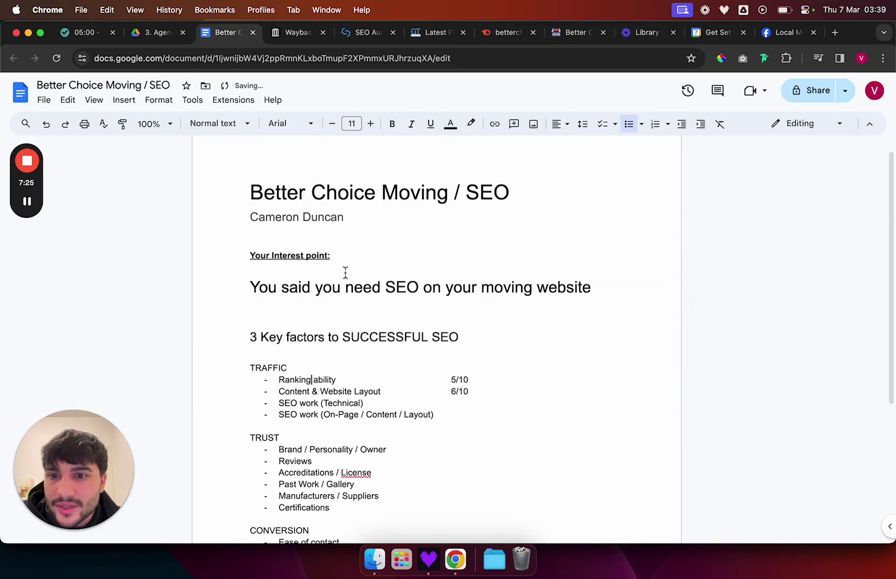
pyautogui.click(245, 128)
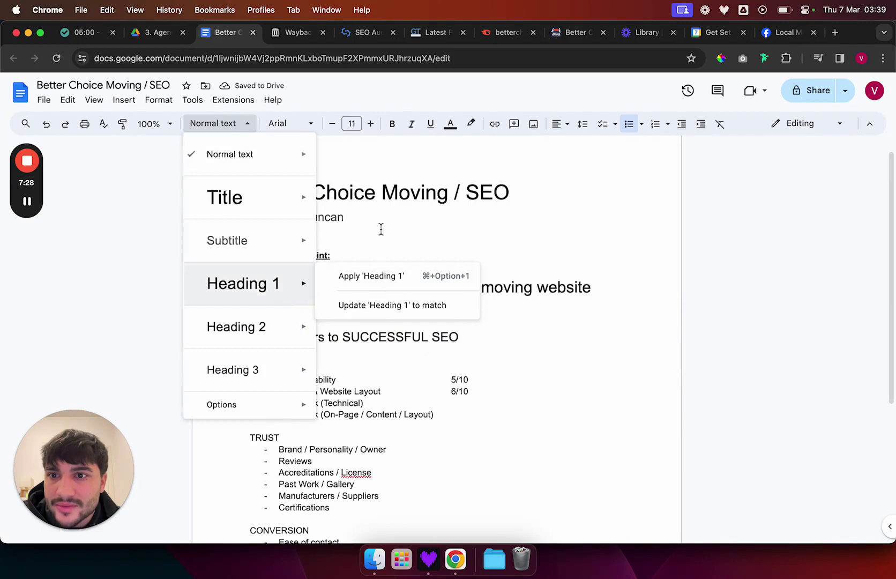
pyautogui.click(479, 327)
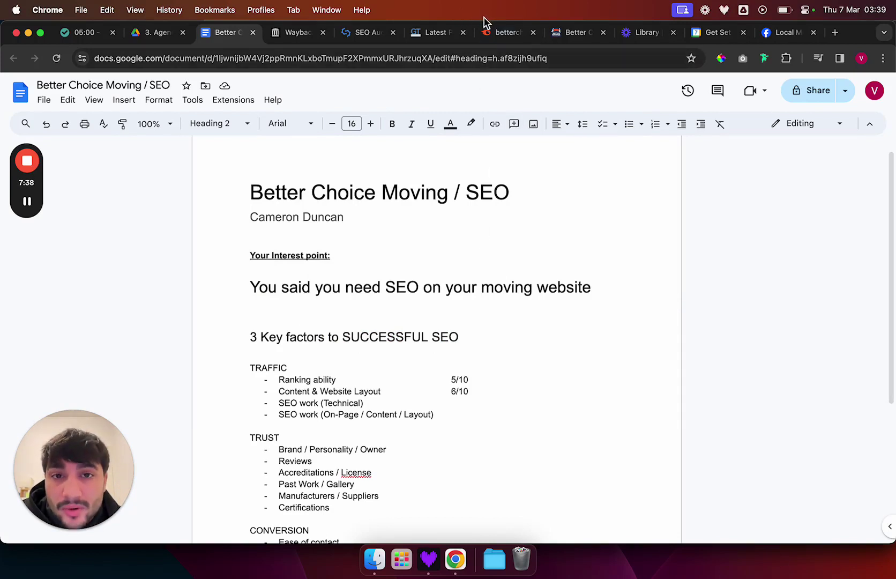
# - Go back to the SEOptimer audit and review its link and on-page SEO recommendations
pyautogui.click(498, 33)
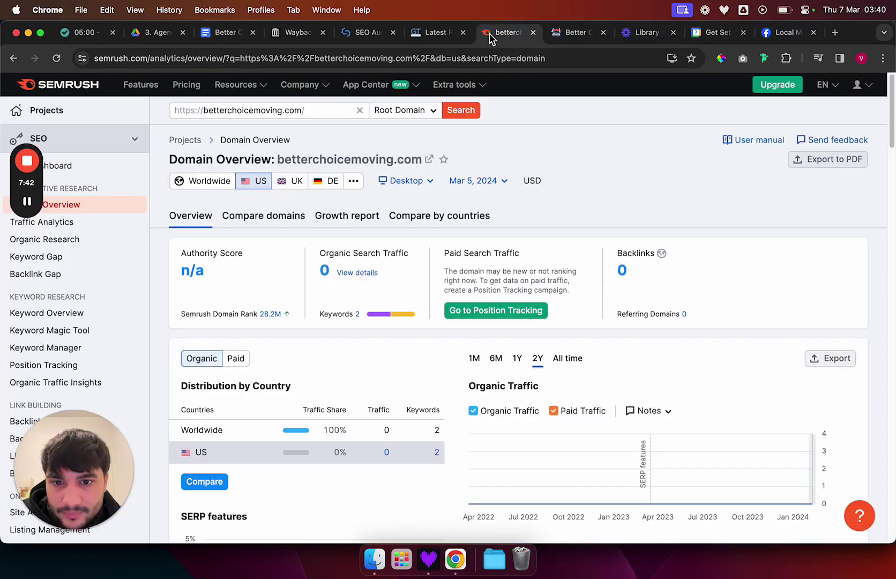
pyautogui.click(439, 35)
pyautogui.click(341, 35)
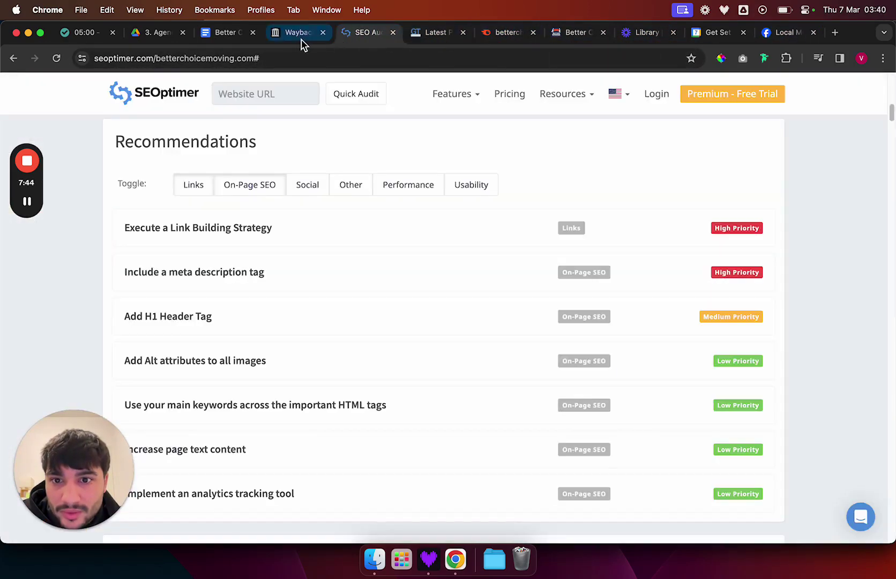
pyautogui.scroll(-1, 388, 274)
pyautogui.scroll(-1, 388, 275)
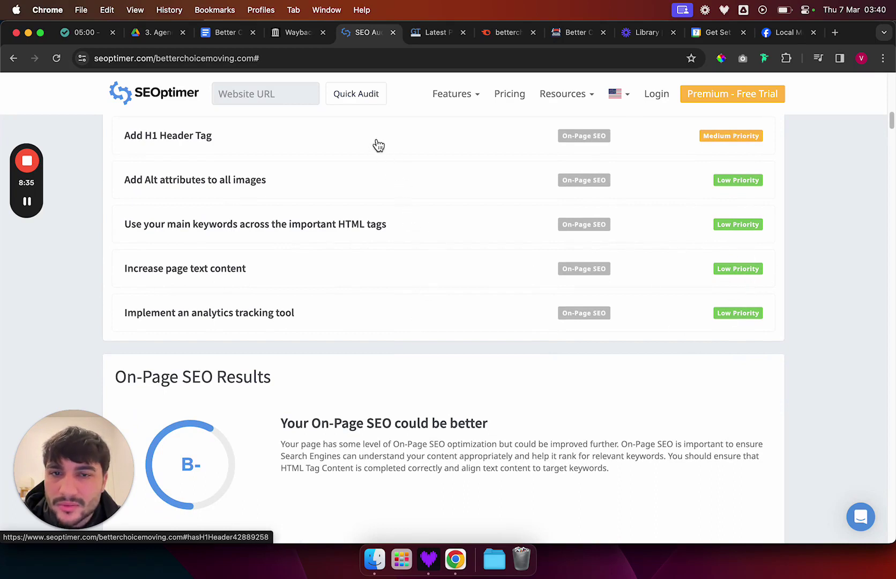
pyautogui.scroll(2, 682, 308)
pyautogui.scroll(4, 683, 308)
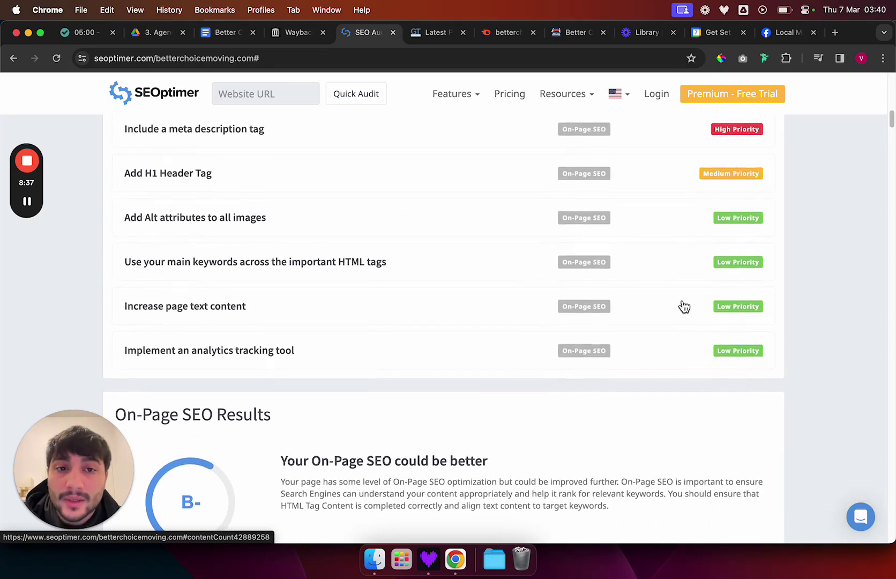
# - Include the Social, Other, Performance and Usability categories in the SEOptimer recommendations and read through the full list
pyautogui.scroll(5, 689, 313)
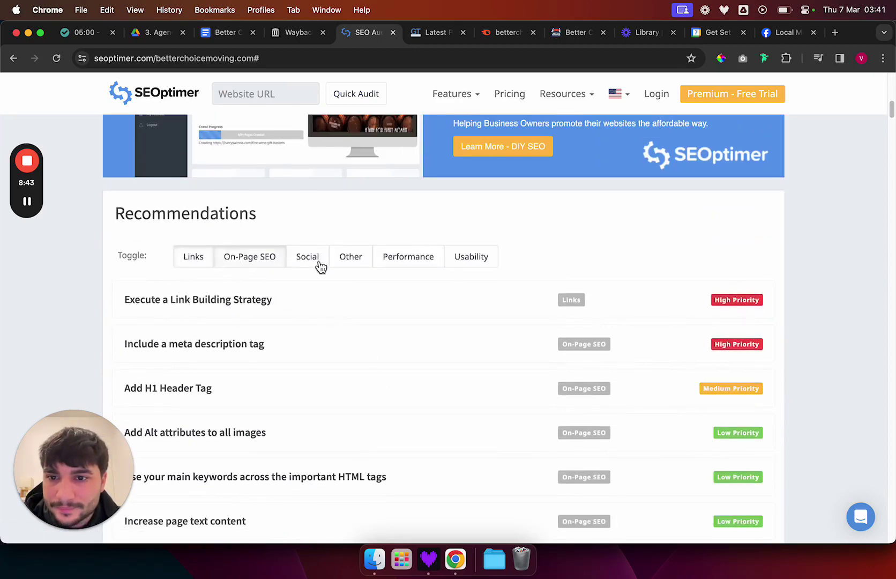
pyautogui.scroll(-3, 317, 266)
pyautogui.click(316, 147)
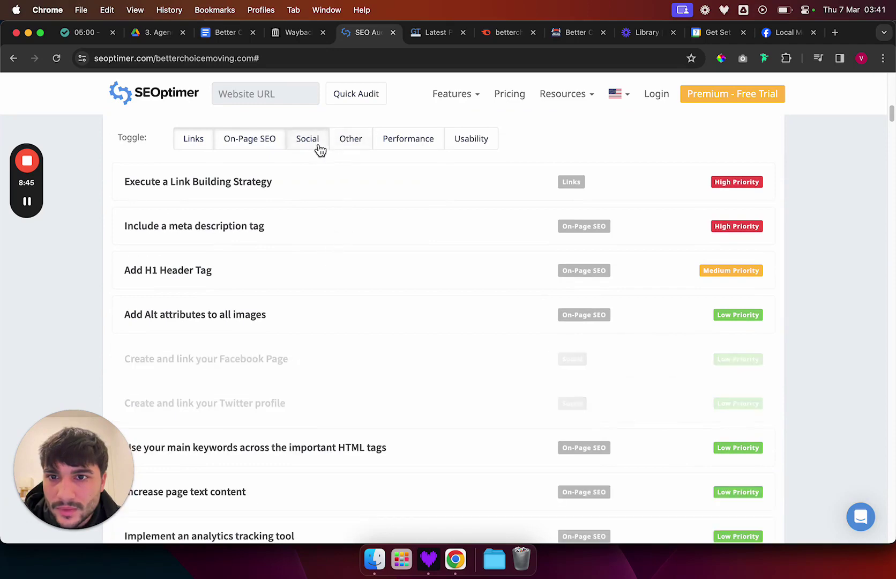
pyautogui.click(350, 140)
pyautogui.click(398, 147)
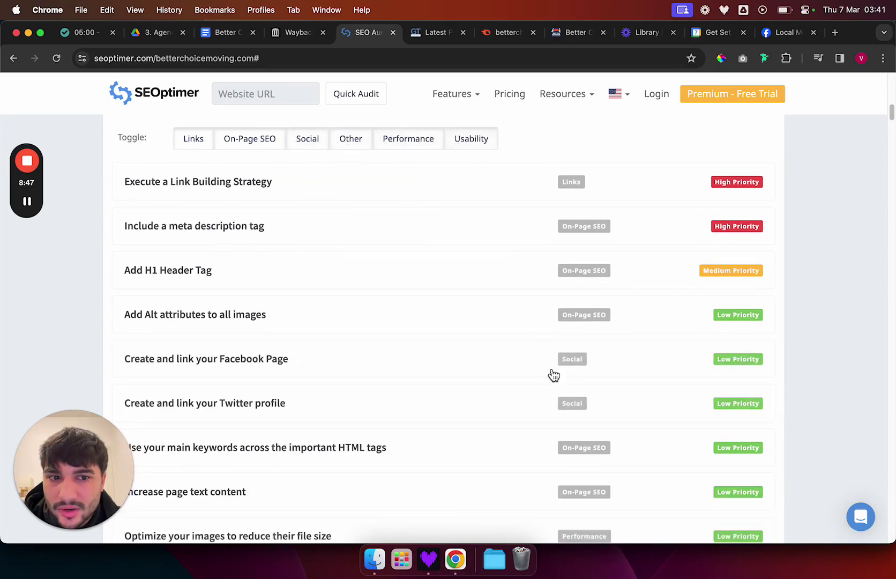
pyautogui.scroll(-10, 552, 372)
pyautogui.scroll(-5, 553, 375)
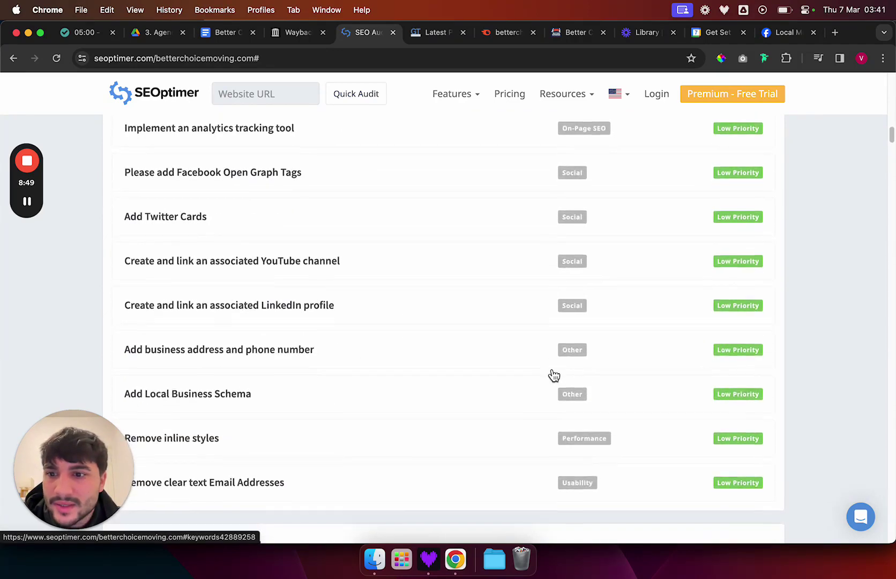
# - Examine the title tag, meta description, SERP snippet and H1 header findings in the On-Page SEO Results
pyautogui.scroll(-5, 535, 370)
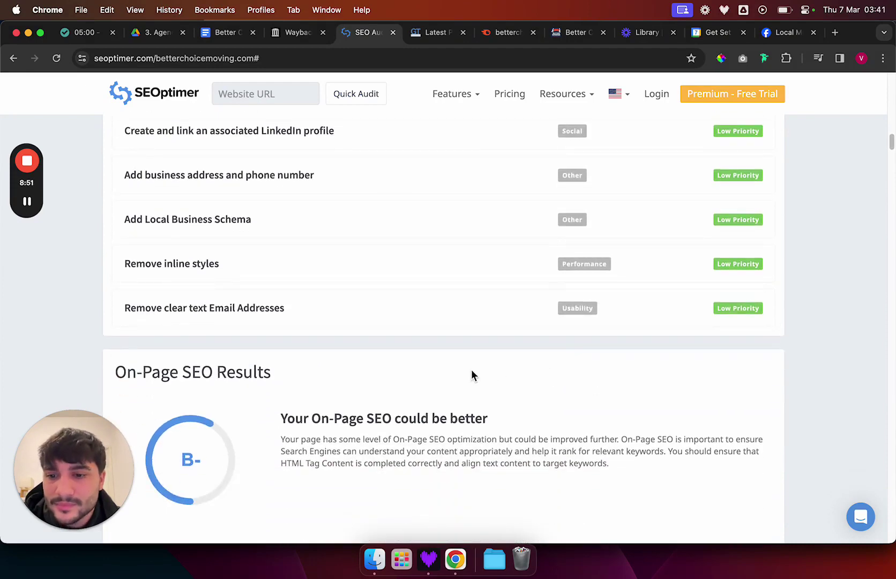
pyautogui.scroll(-2, 278, 268)
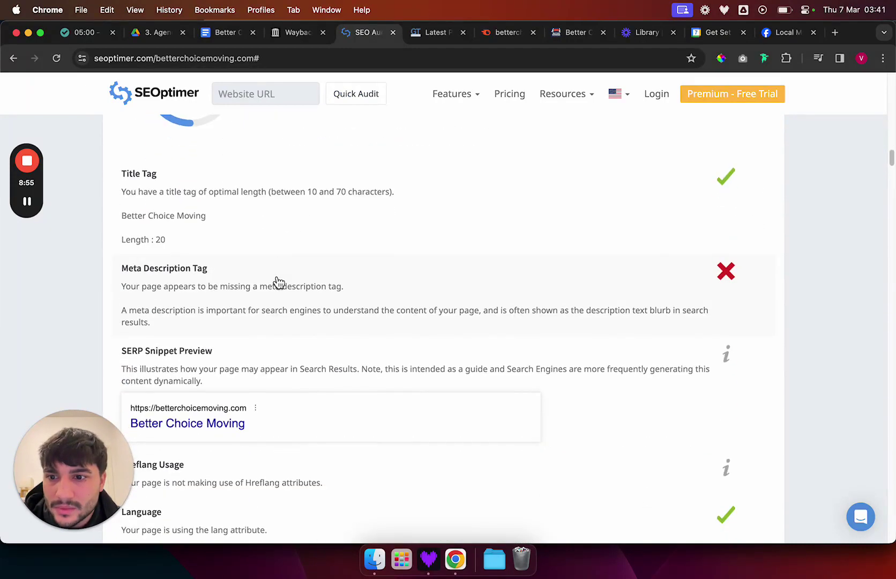
pyautogui.scroll(-1, 224, 321)
pyautogui.scroll(-8, 224, 321)
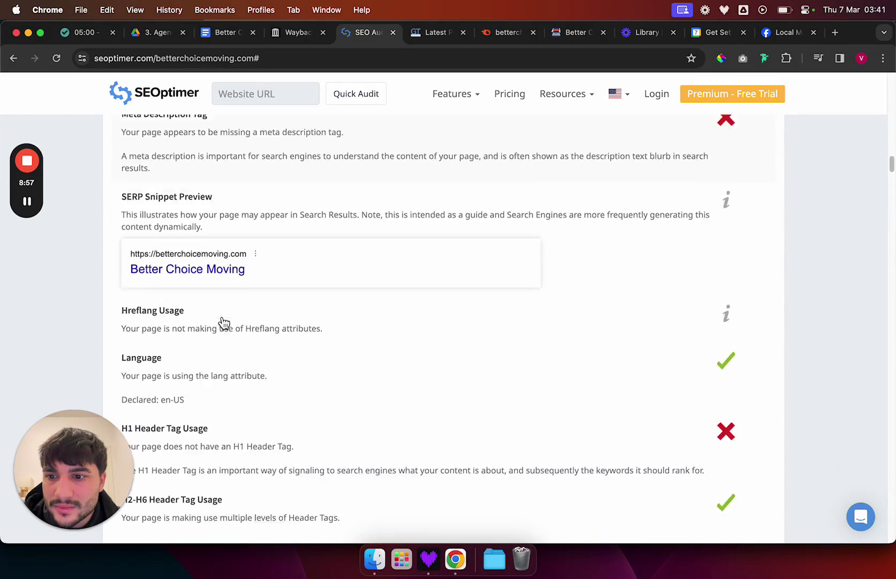
pyautogui.scroll(1, 230, 274)
pyautogui.scroll(2, 219, 267)
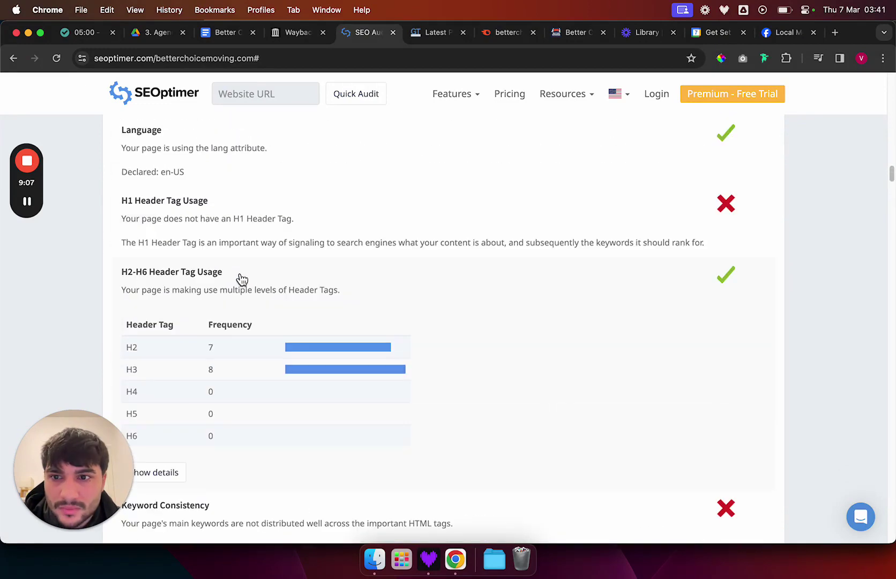
# - Examine the H2-H6 header tag usage and the keyword consistency tables for individual keywords and phrases
pyautogui.scroll(-4, 298, 290)
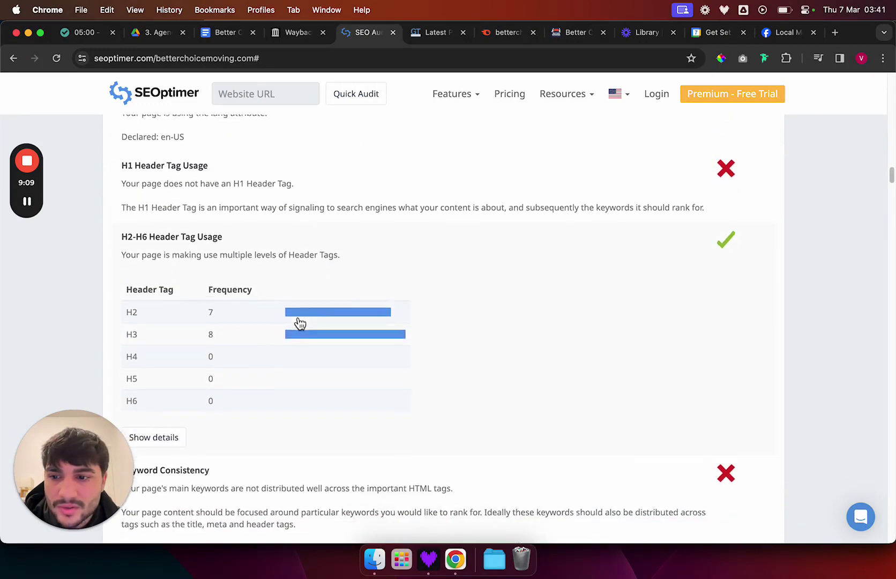
pyautogui.scroll(-6, 399, 342)
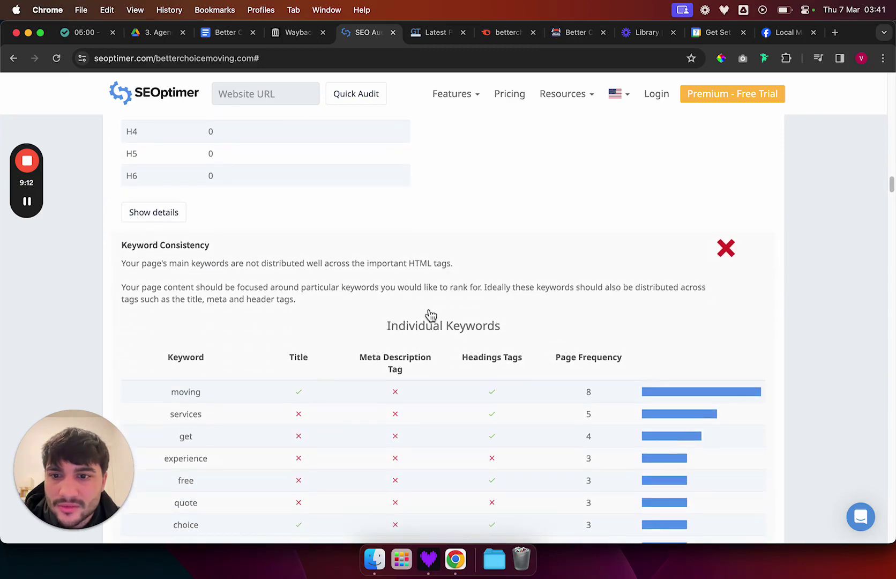
pyautogui.scroll(-2, 382, 337)
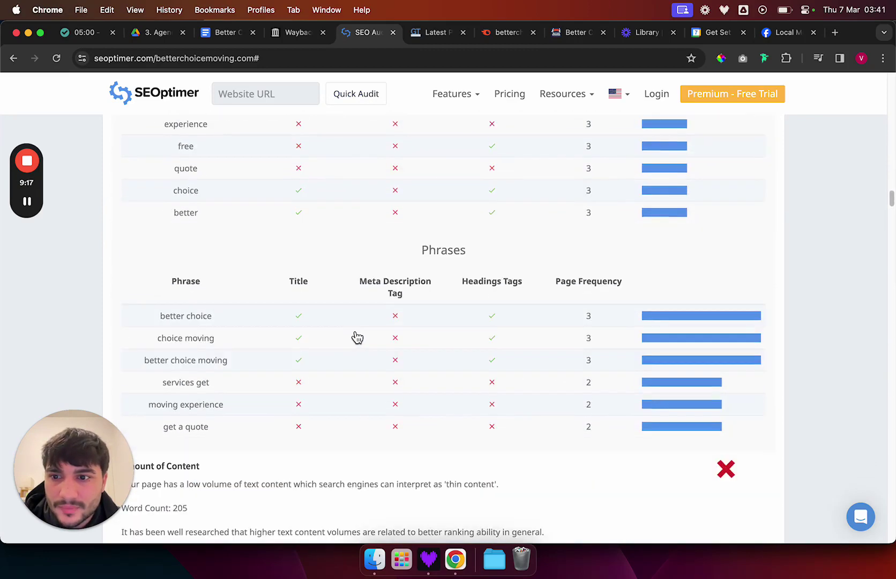
pyautogui.scroll(4, 354, 336)
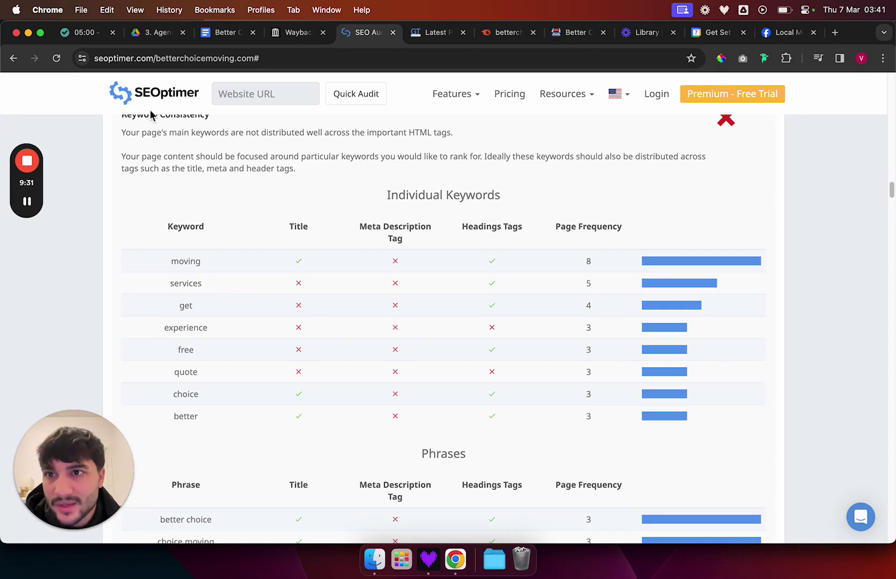
# - Open the Moving SEO Keywords (National List) with Volumes spreadsheet from the Agency plan folder and sort it by Volume in descending order
pyautogui.click(156, 32)
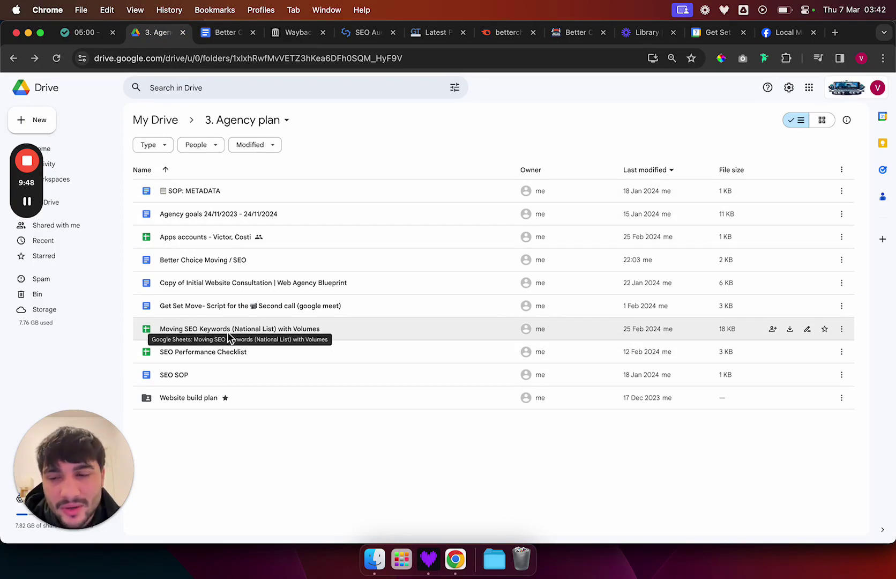
pyautogui.doubleClick(244, 329)
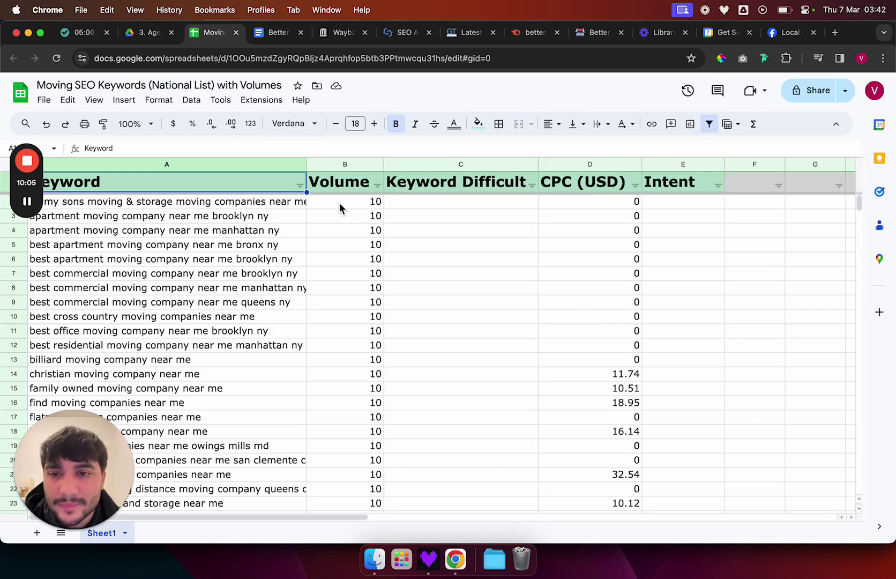
pyautogui.click(377, 185)
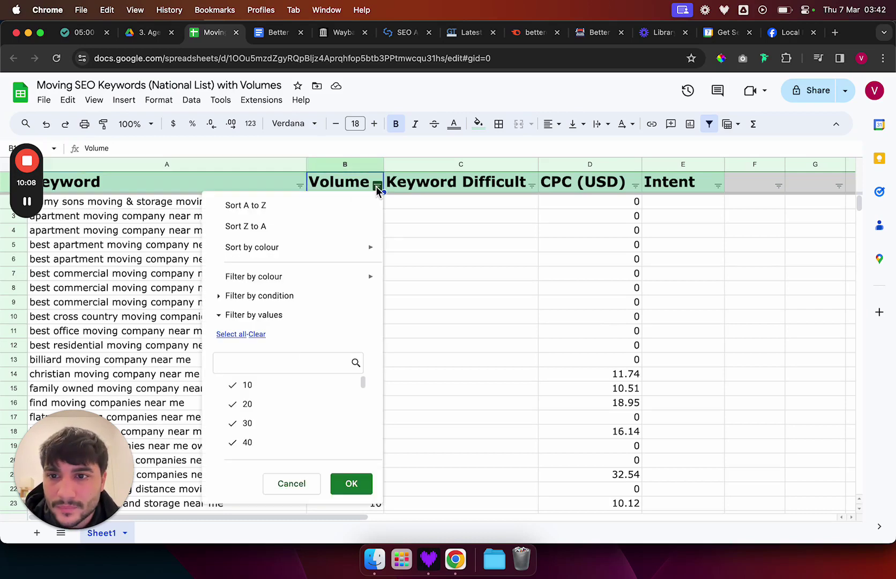
pyautogui.click(369, 187)
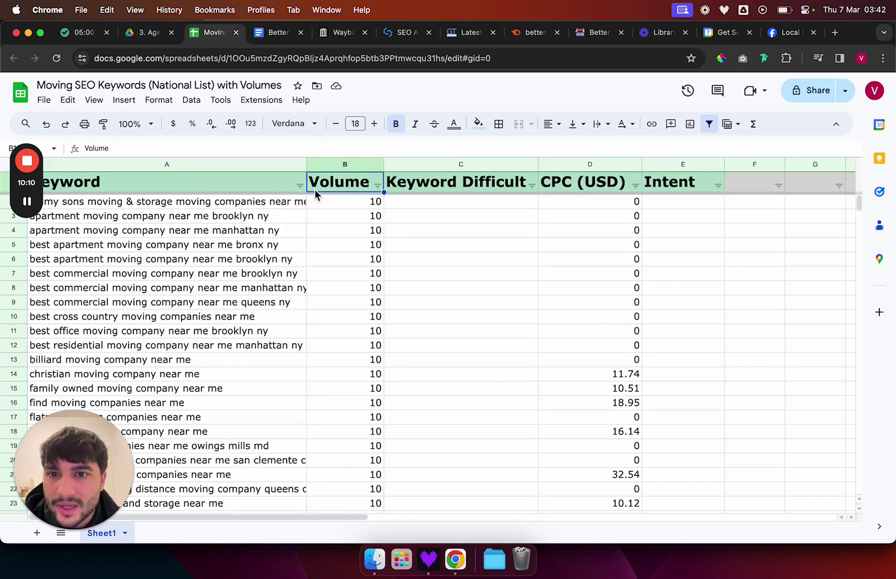
pyautogui.click(379, 187)
pyautogui.click(349, 225)
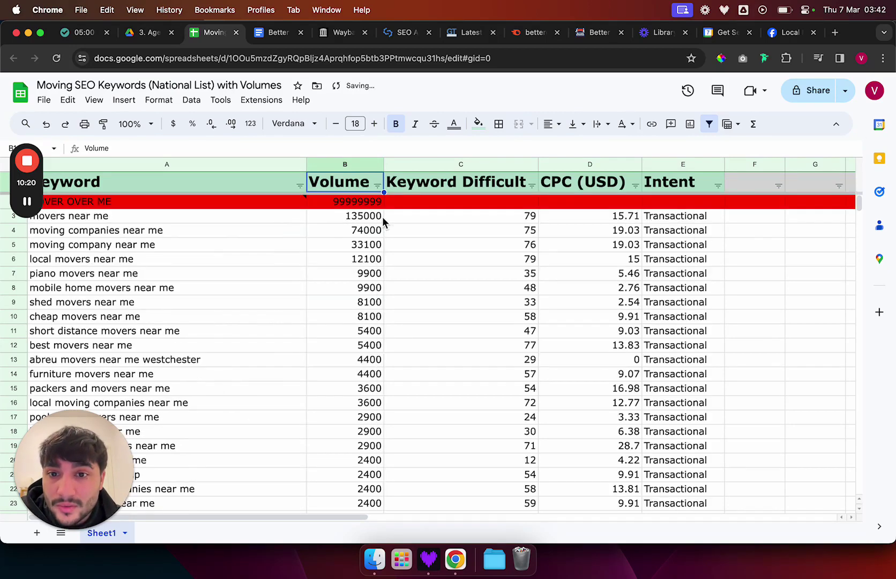
# - Examine the highest-volume keywords, from "movers near me" to "piano movers near me", together with their search volumes
pyautogui.click(124, 221)
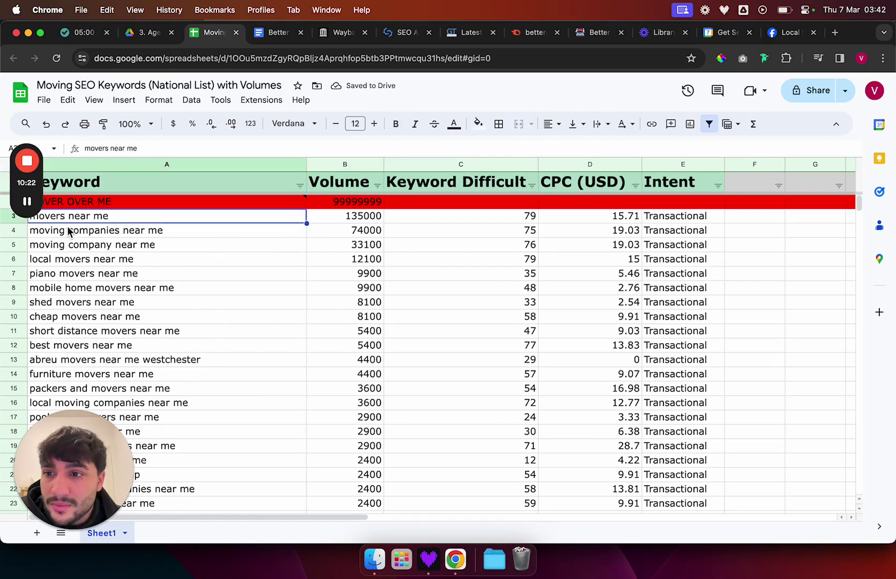
pyautogui.click(117, 230)
pyautogui.click(152, 245)
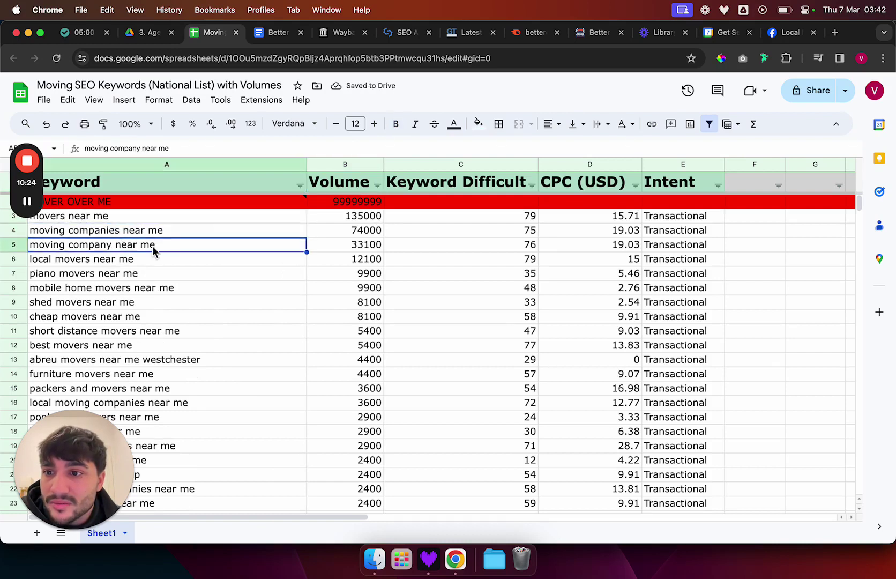
pyautogui.click(118, 260)
pyautogui.click(108, 275)
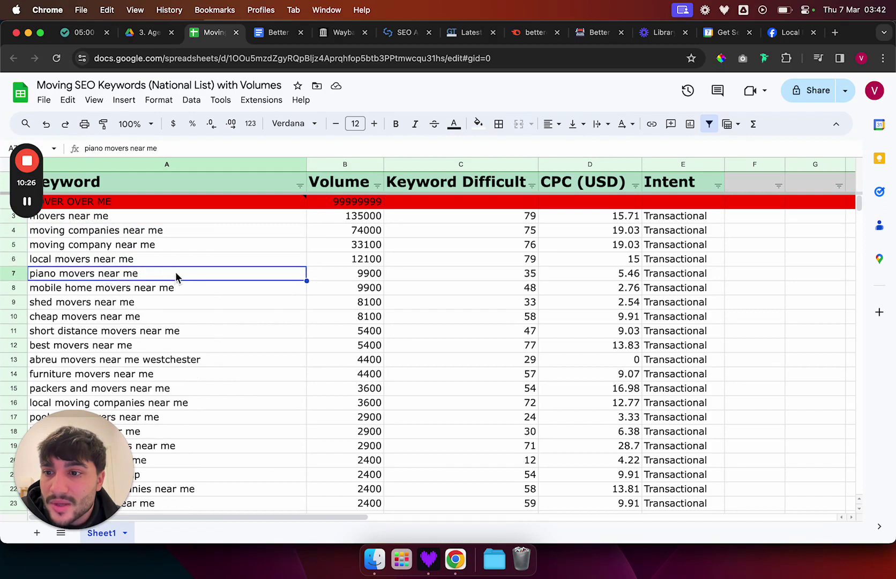
pyautogui.click(369, 230)
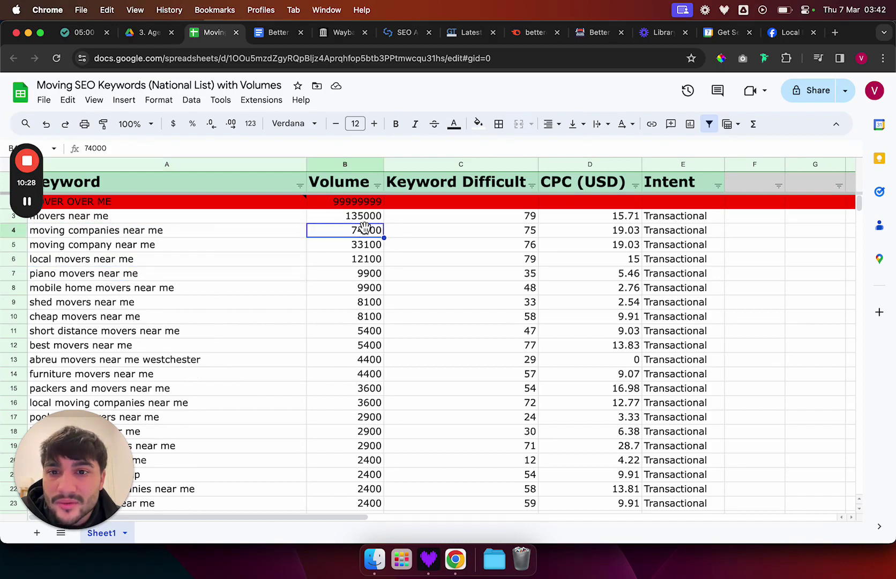
pyautogui.click(63, 216)
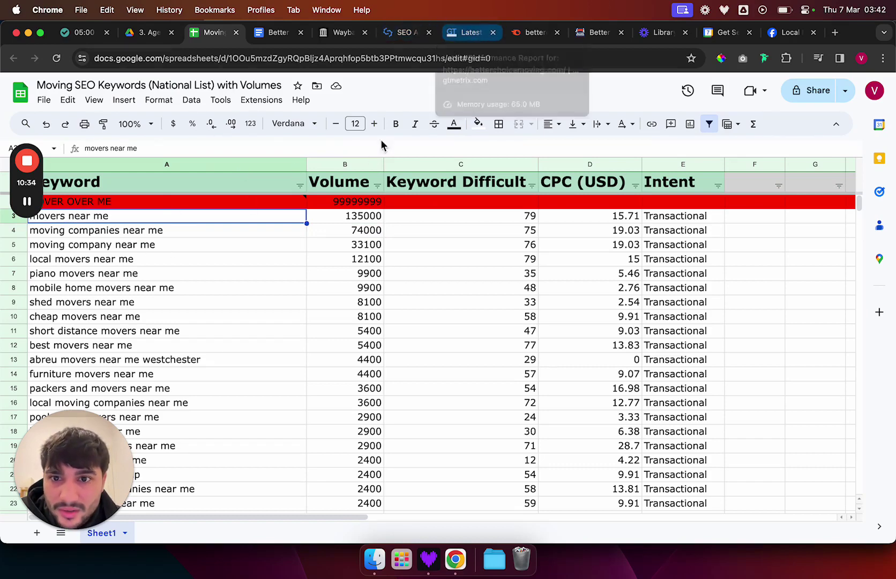
# - Re-sort the keyword list by Volume in ascending order
pyautogui.rightClick(375, 164)
pyautogui.click(345, 182)
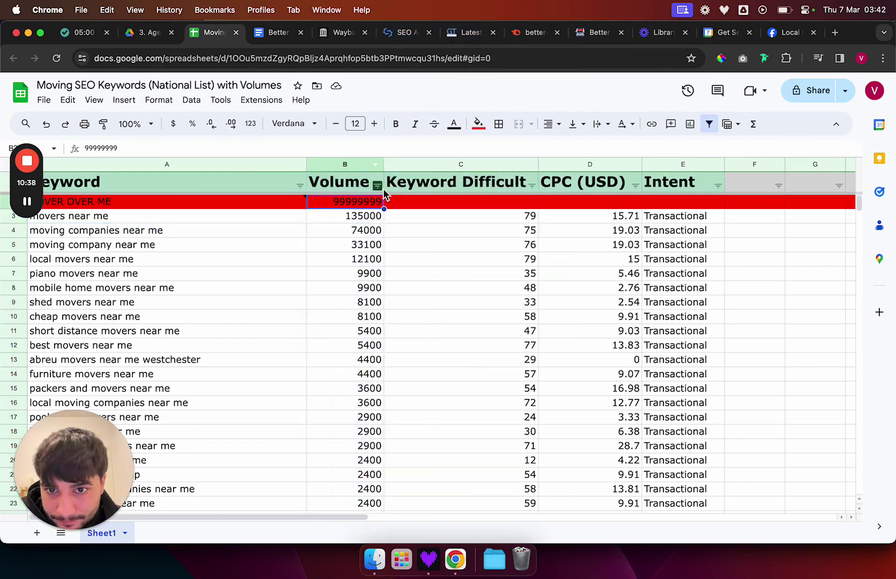
pyautogui.click(377, 186)
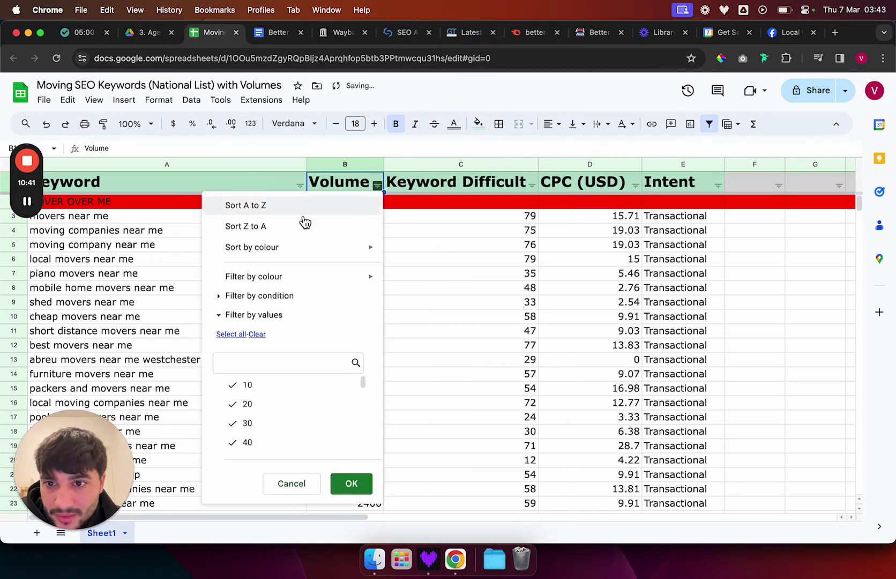
pyautogui.click(283, 206)
# - Examine the lowest-volume keywords, such as the Brooklyn and Manhattan moving company phrases, and check their search volumes down the list
pyautogui.click(163, 206)
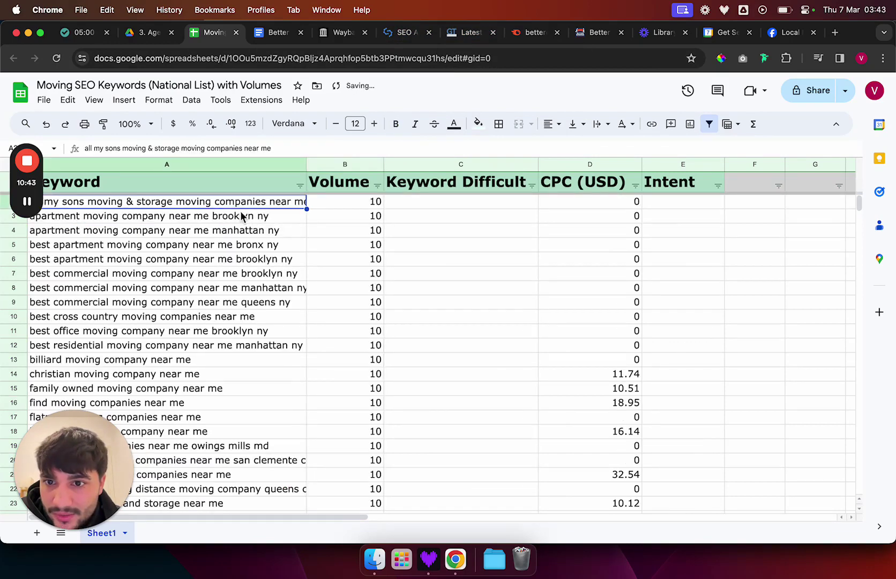
pyautogui.click(203, 232)
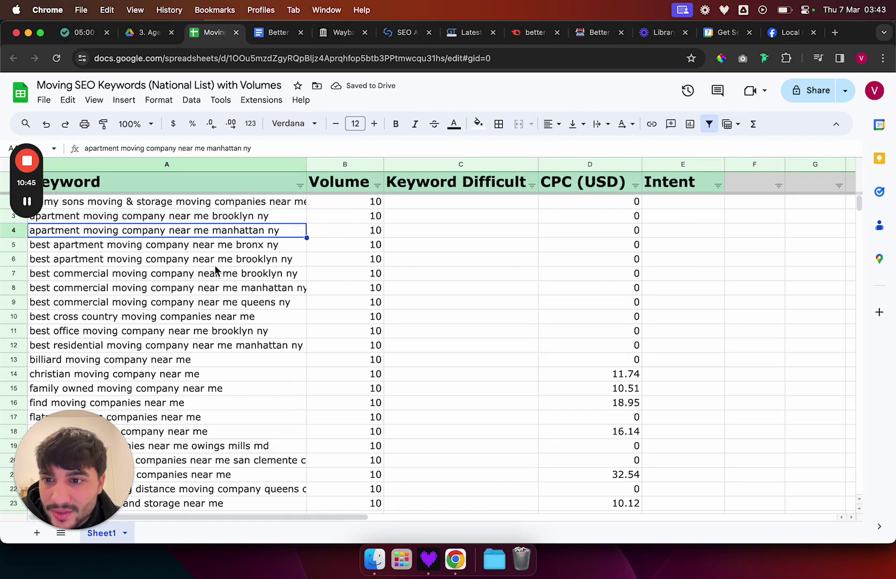
pyautogui.scroll(-1, 216, 270)
pyautogui.scroll(1, 198, 257)
pyautogui.click(370, 232)
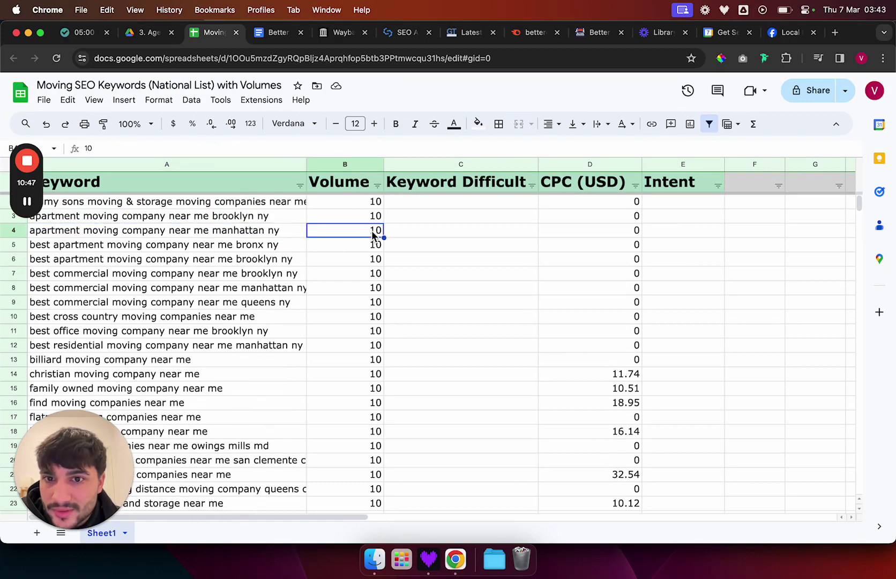
pyautogui.click(348, 289)
pyautogui.click(370, 346)
pyautogui.scroll(-8, 370, 337)
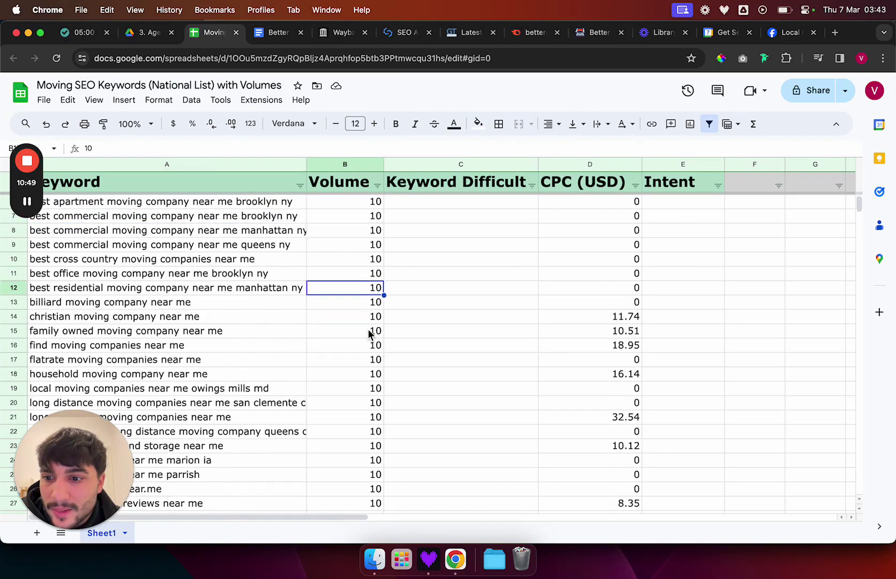
pyautogui.click(374, 302)
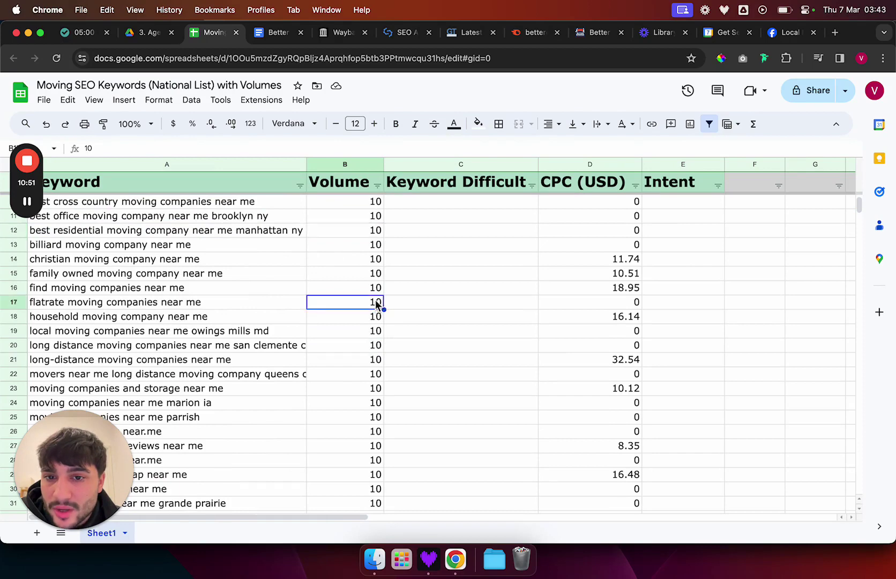
pyautogui.scroll(8, 374, 297)
pyautogui.click(376, 275)
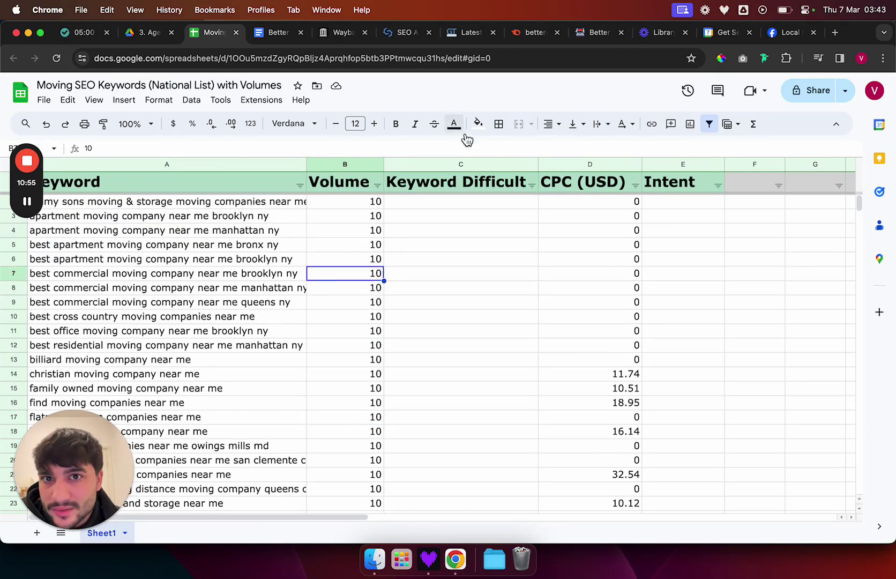
pyautogui.scroll(-10, 346, 324)
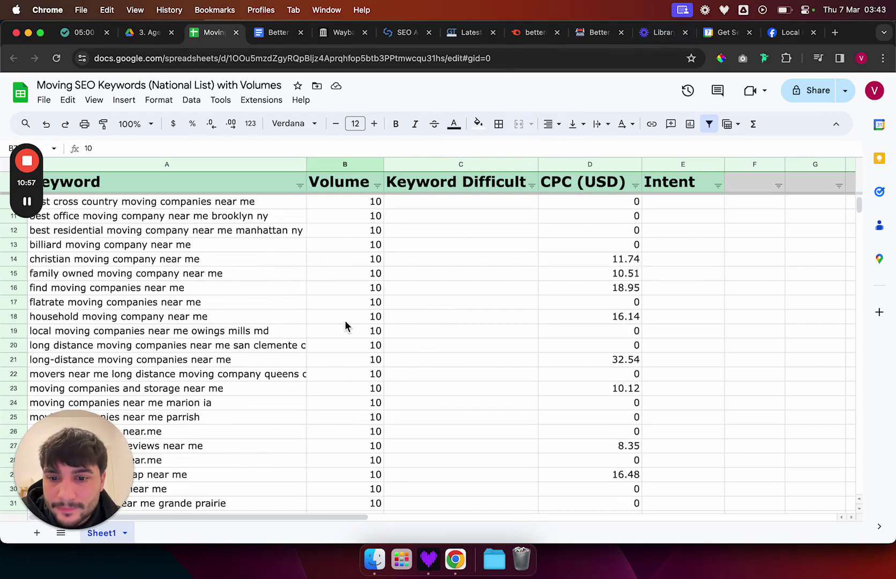
pyautogui.scroll(-9, 353, 375)
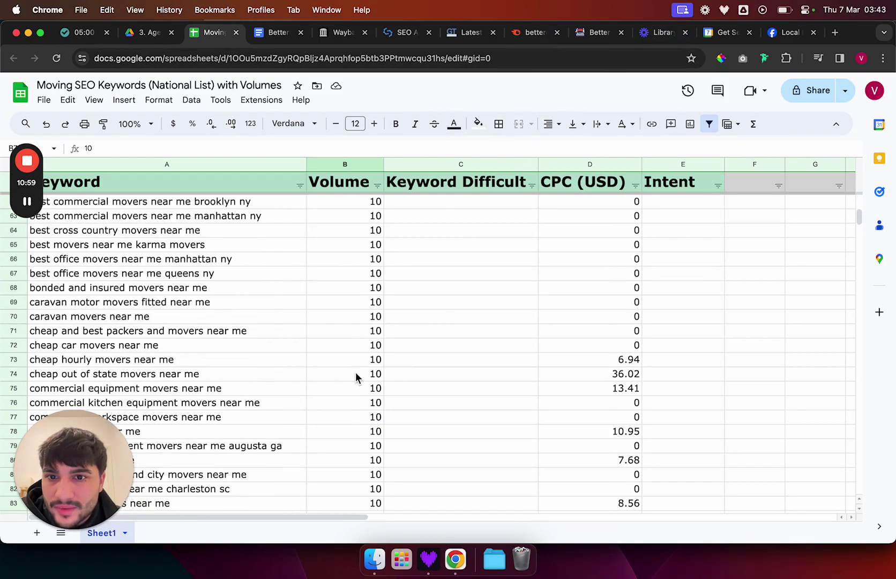
pyautogui.scroll(-20, 368, 321)
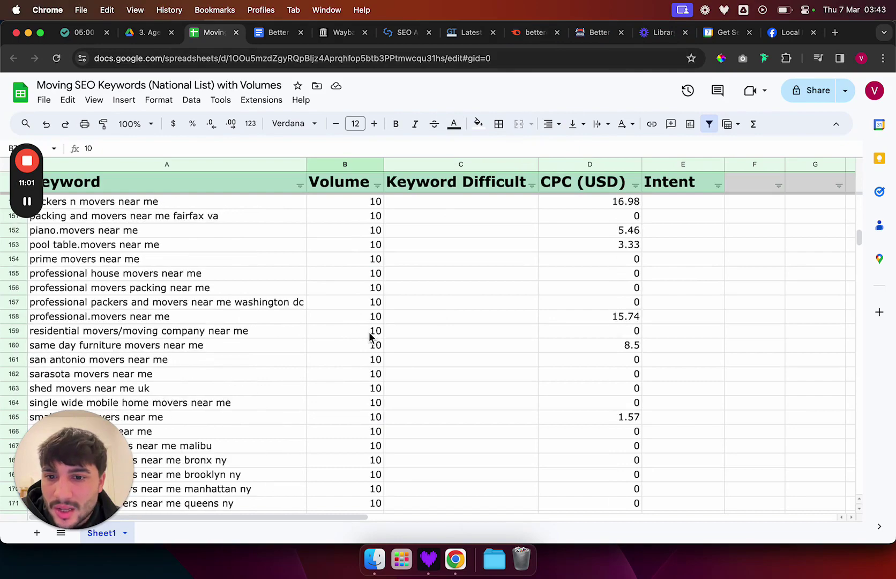
pyautogui.scroll(20, 370, 337)
# - Sort the keyword list by Keyword Difficulty in descending order and review the scores from the hardest keywords down
pyautogui.click(531, 185)
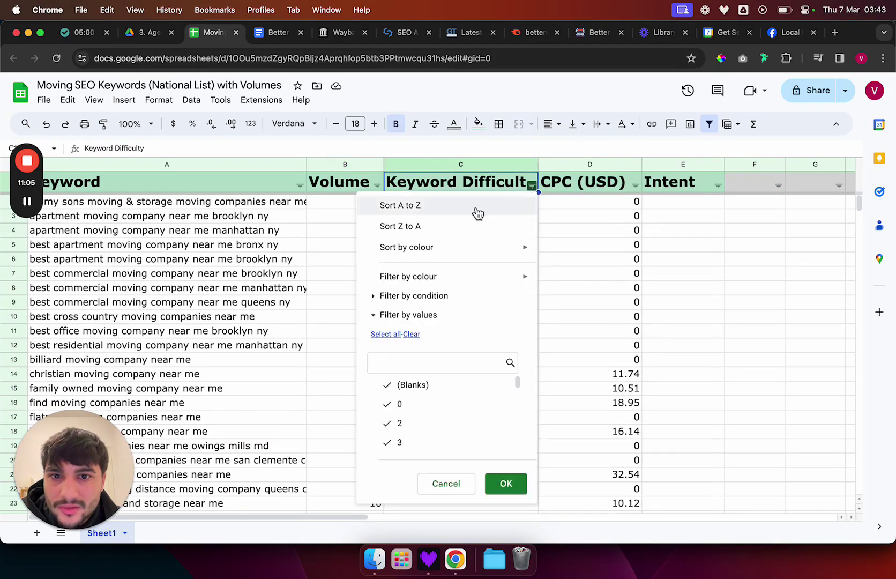
pyautogui.click(436, 229)
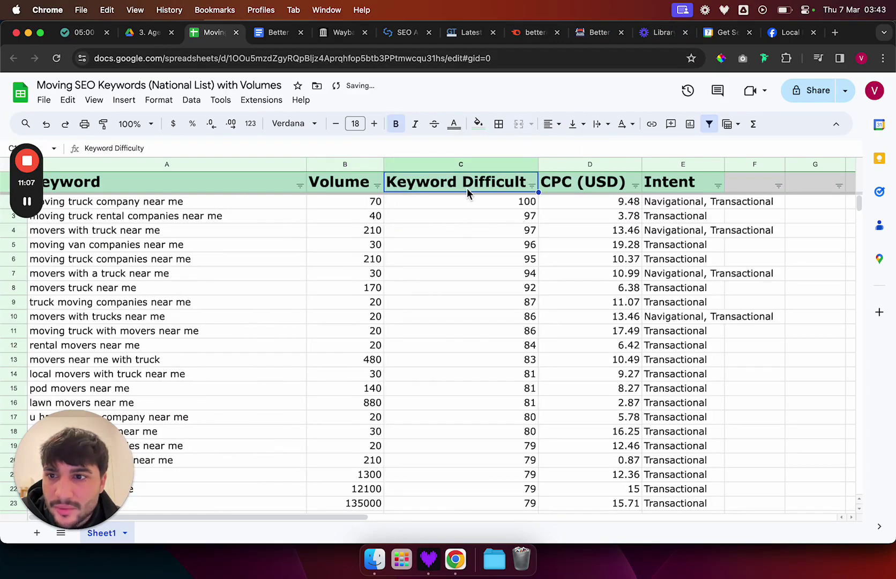
pyautogui.scroll(-20, 502, 266)
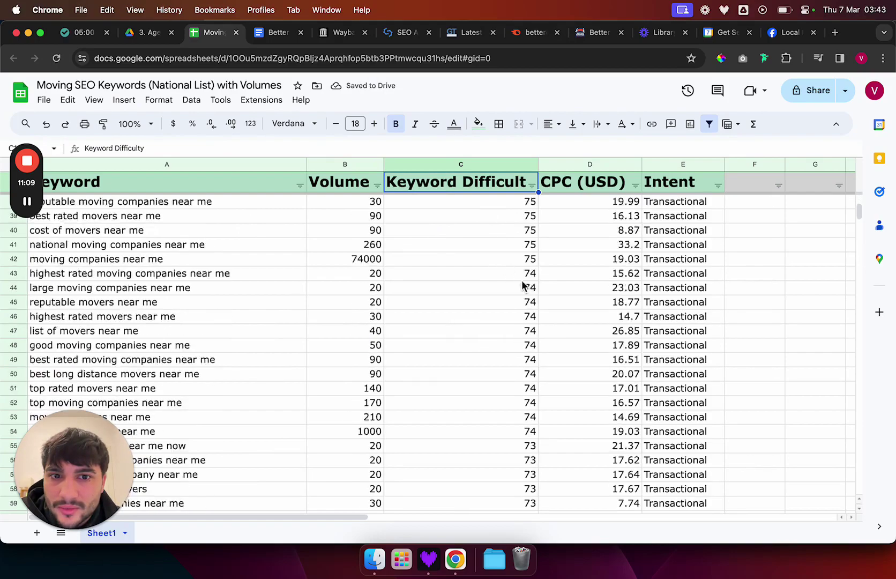
pyautogui.scroll(-20, 530, 293)
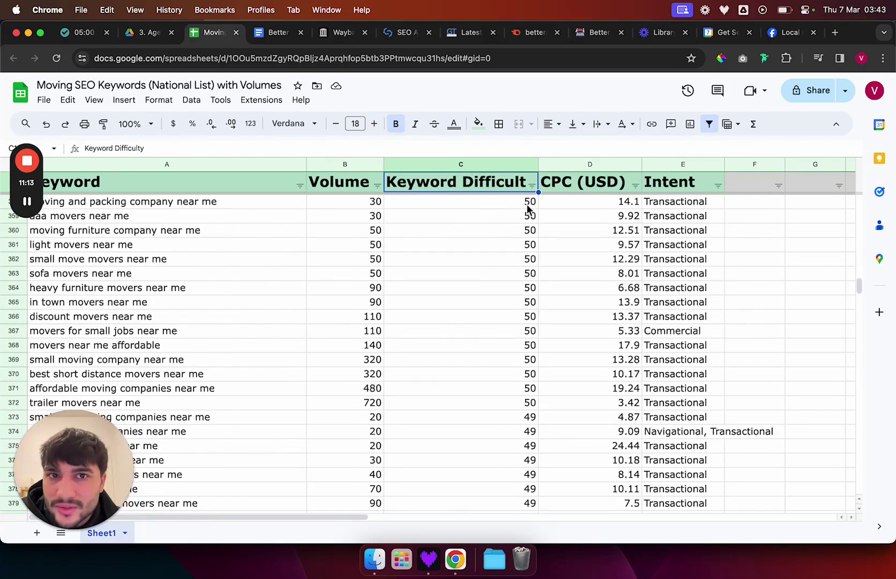
# - Return to the Better Choice Moving / SEO document and score SEO work (Technical) as 1/10
pyautogui.click(279, 32)
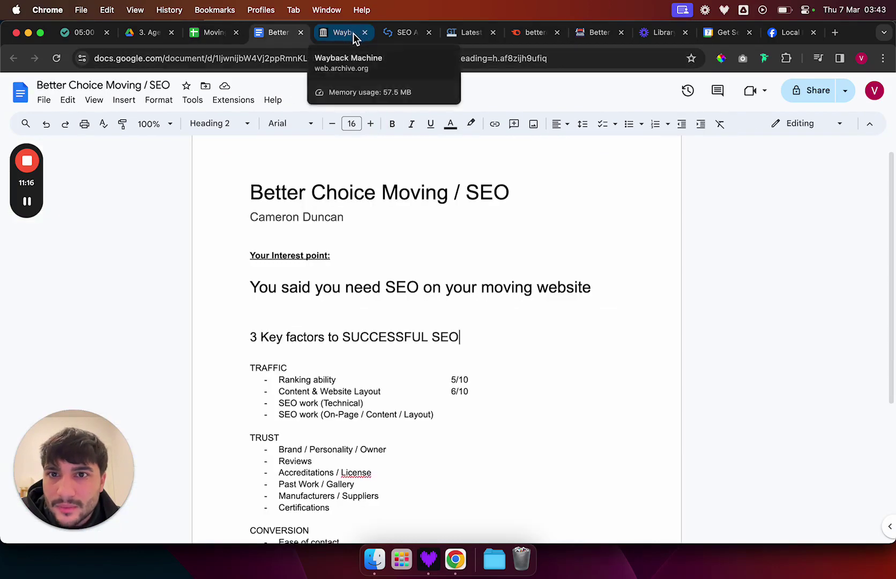
pyautogui.click(460, 405)
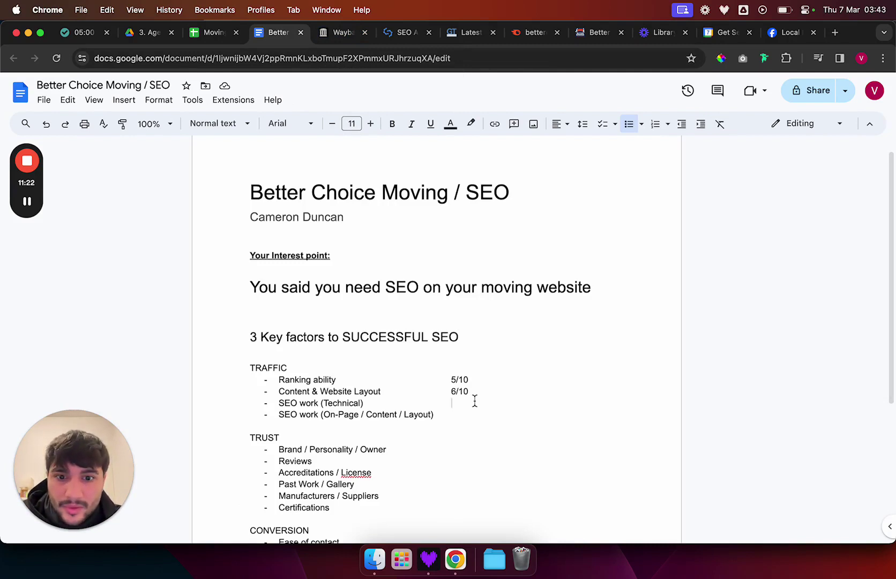
pyautogui.write('1/10')
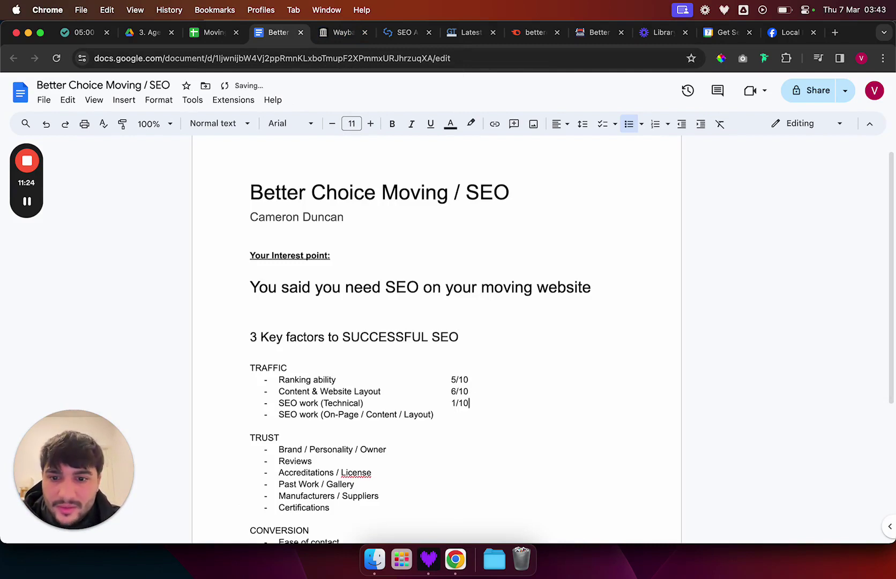
# - Recheck the SEOptimer keyword consistency, GTmetrix and Semrush organic keywords reports for the on-page SEO score, and return to the notes document
pyautogui.click(455, 420)
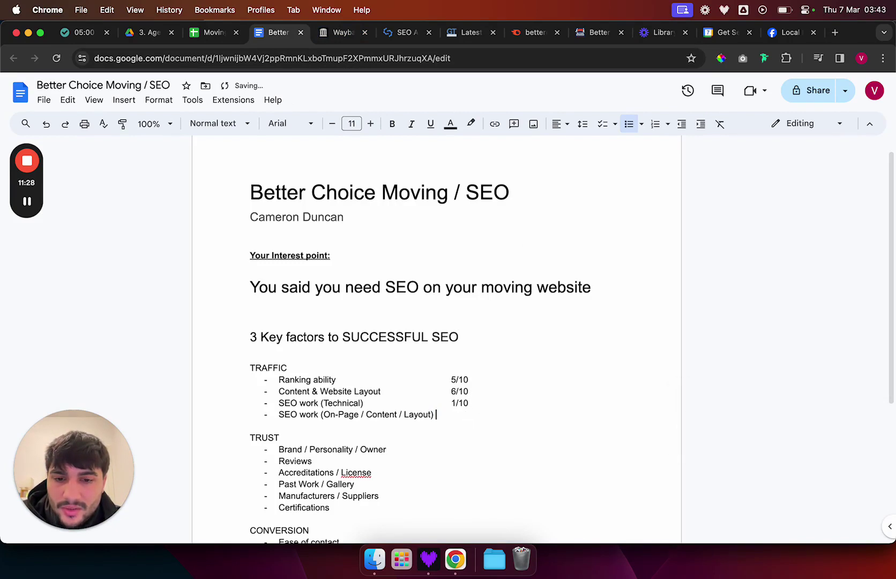
pyautogui.click(408, 31)
pyautogui.click(463, 33)
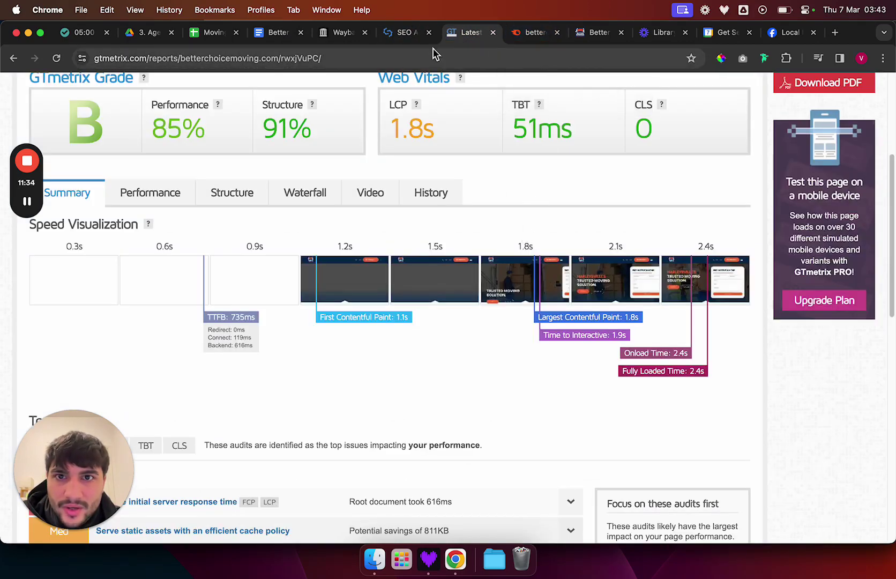
pyautogui.click(412, 33)
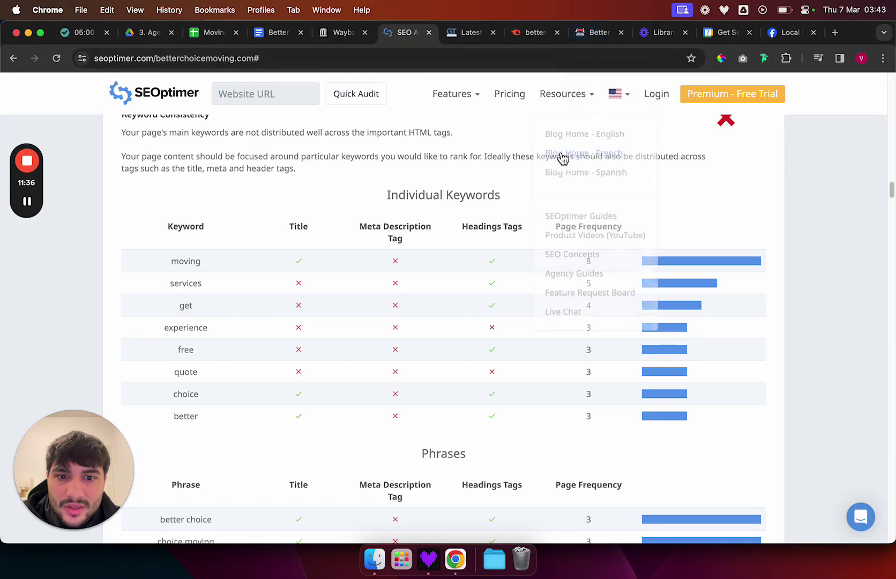
pyautogui.scroll(-1, 482, 137)
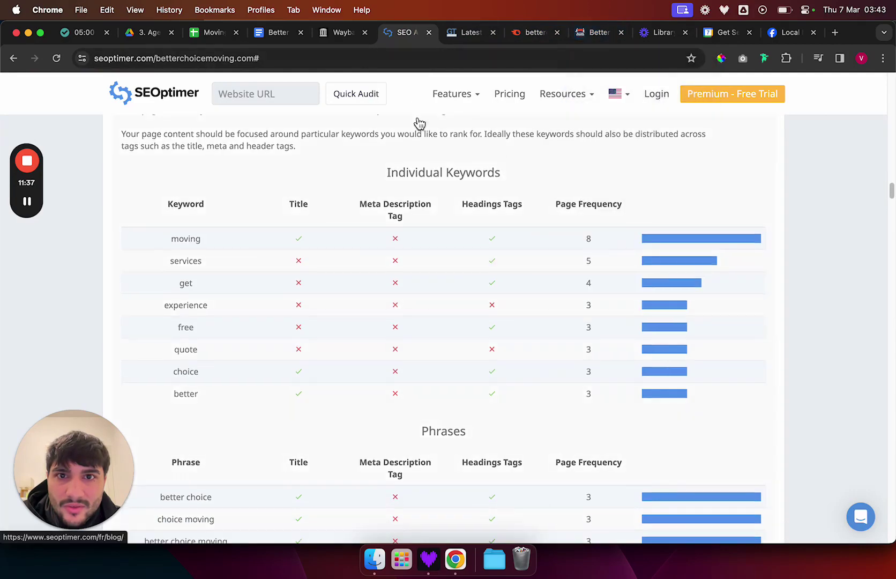
pyautogui.click(474, 34)
pyautogui.click(533, 34)
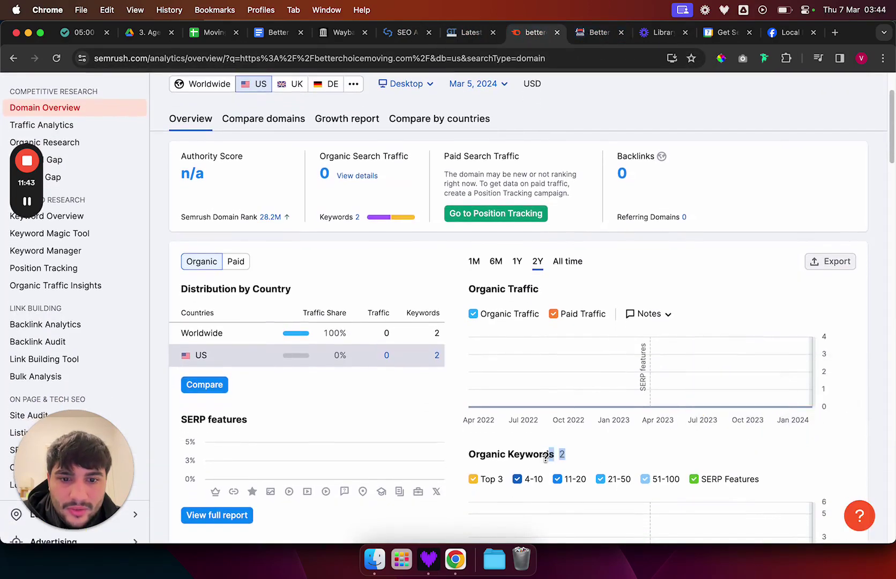
pyautogui.moveTo(530, 455)
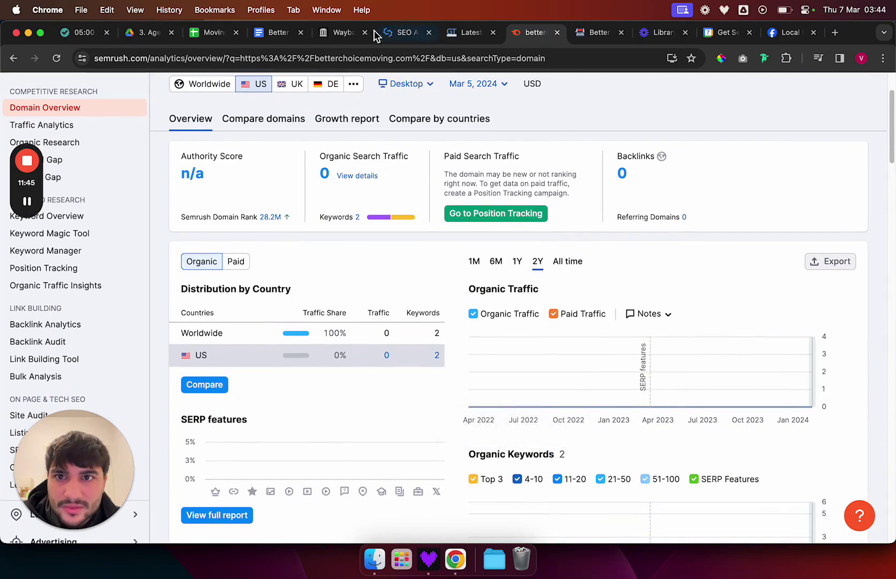
pyautogui.click(284, 33)
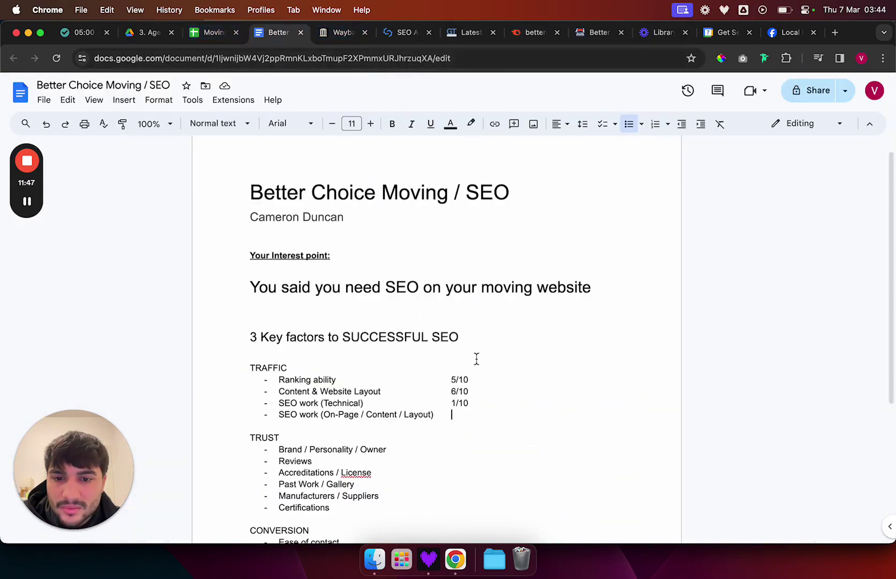
# - Score SEO work (On-Page / Content / Layout) as 1/10 and align the Brand / Personality / Owner line for its score
pyautogui.write('1/')
pyautogui.write('10')
pyautogui.scroll(-5, 460, 358)
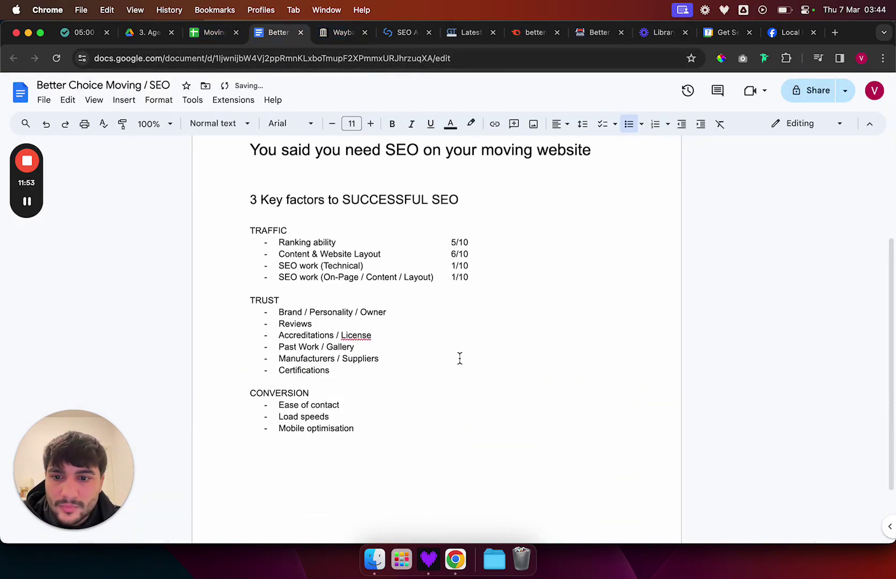
pyautogui.click(428, 311)
pyautogui.press('Tab')
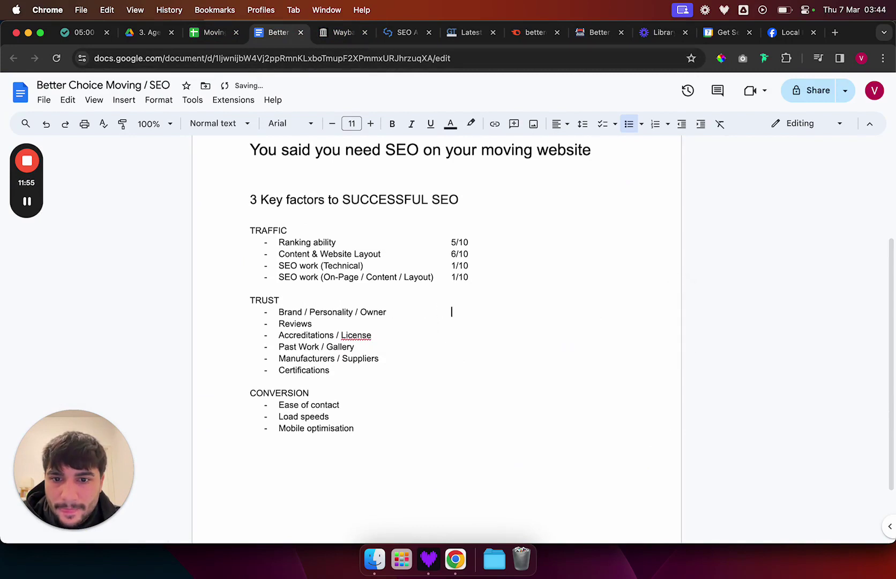
# - Go over the Trust, Conversion and Traffic headings in the notes document
pyautogui.click(253, 301)
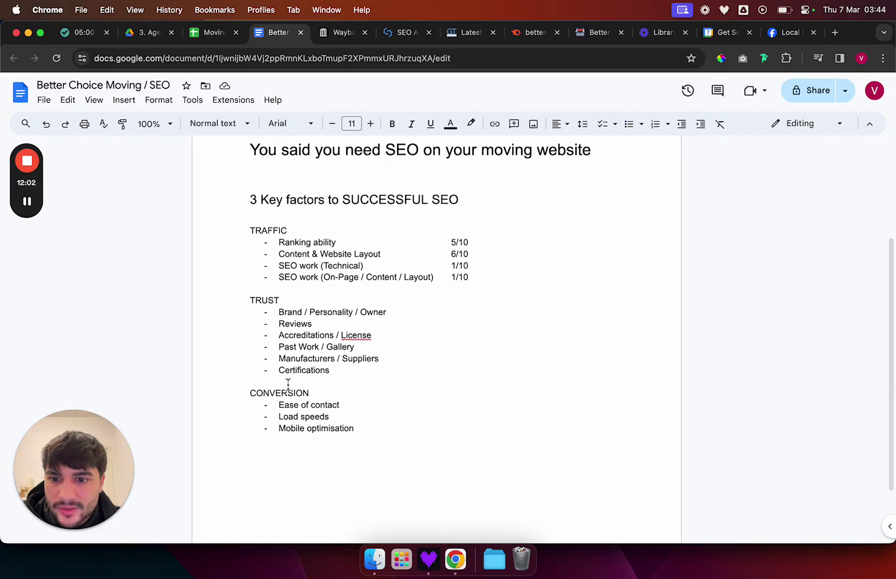
pyautogui.doubleClick(251, 381)
pyautogui.click(275, 232)
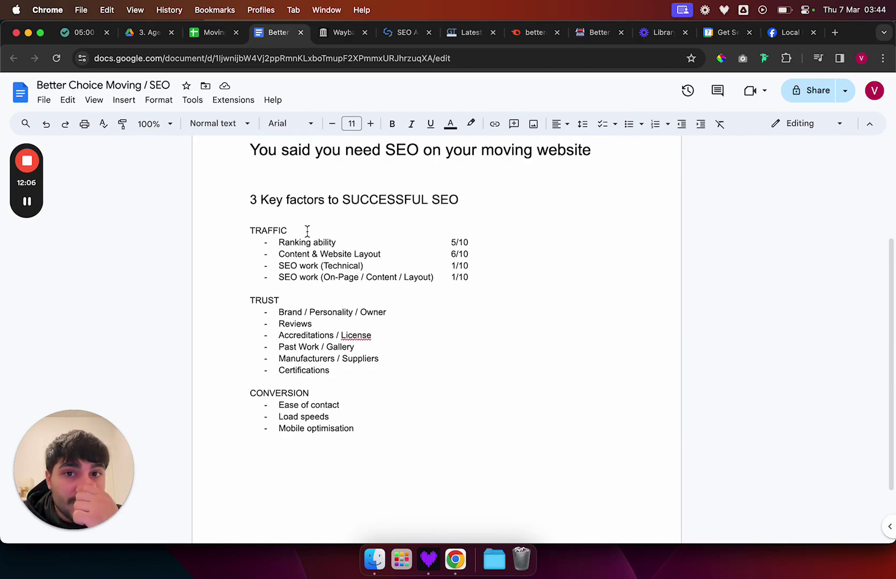
# - Recheck the GTmetrix performance issues and the monthly search traffic volume in the SEOptimer report
pyautogui.click(438, 33)
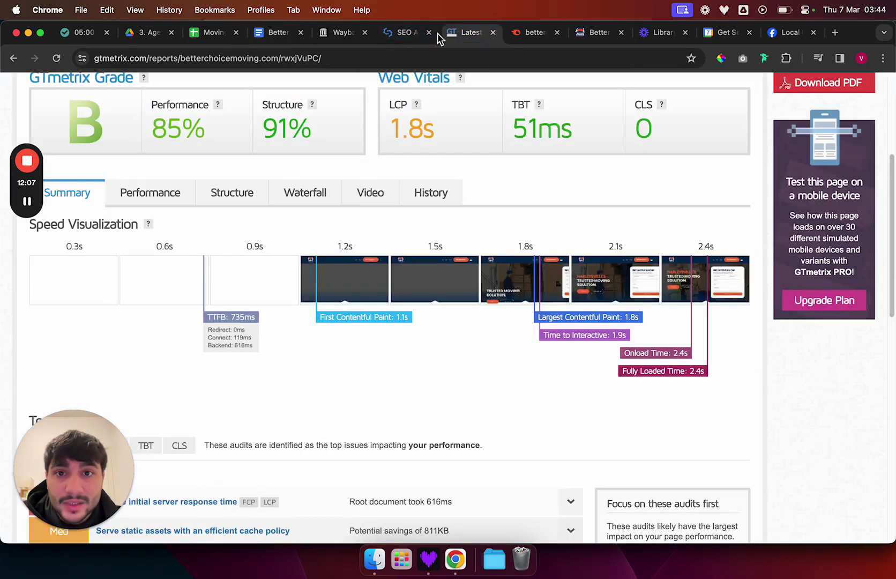
pyautogui.click(403, 39)
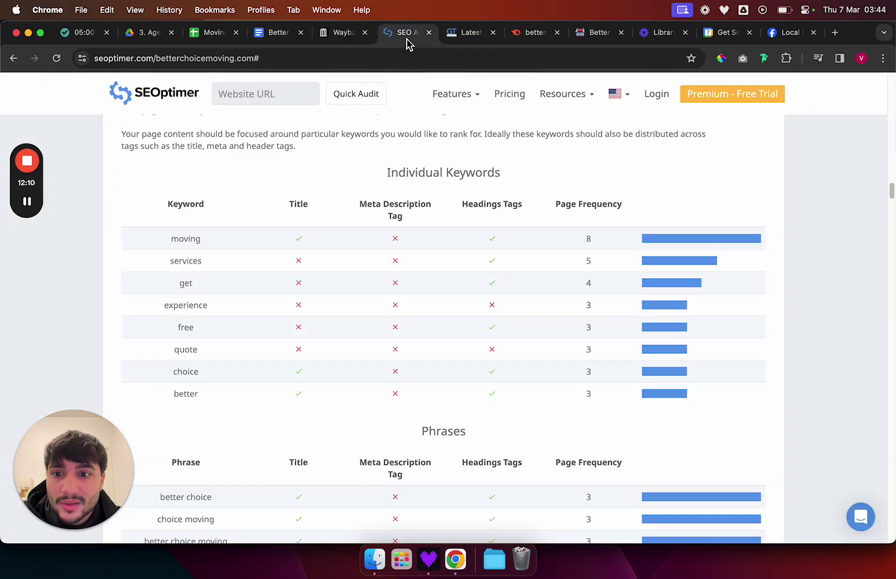
pyautogui.click(445, 36)
pyautogui.scroll(-1, 441, 219)
pyautogui.scroll(-15, 443, 222)
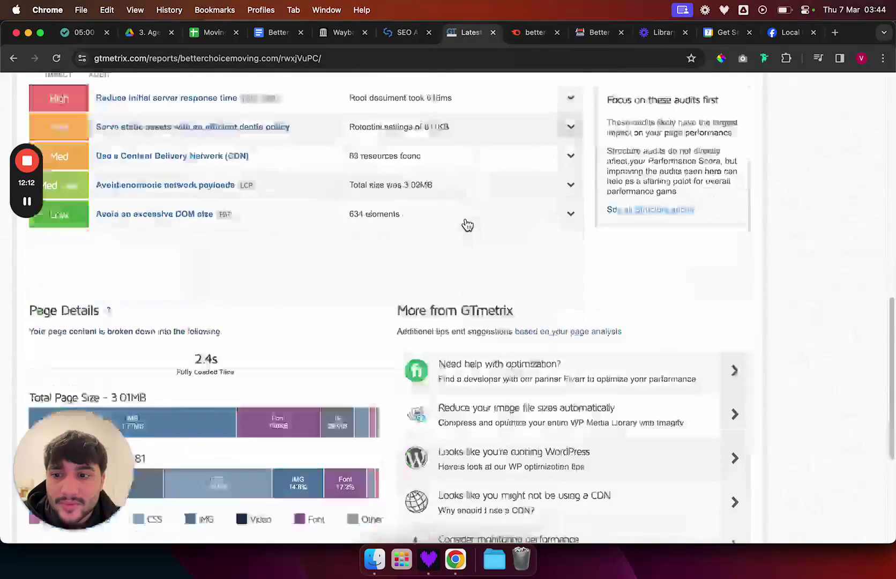
pyautogui.scroll(3, 428, 233)
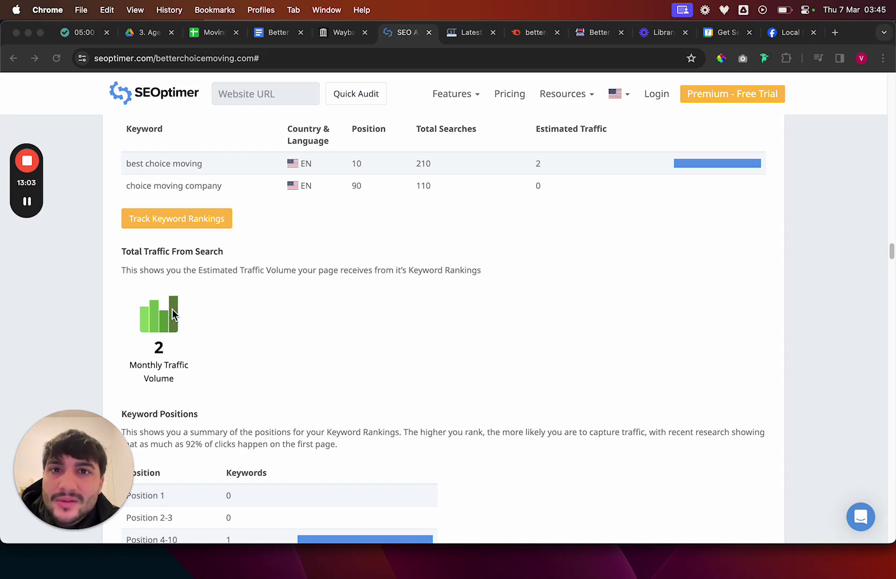
pyautogui.click(168, 348)
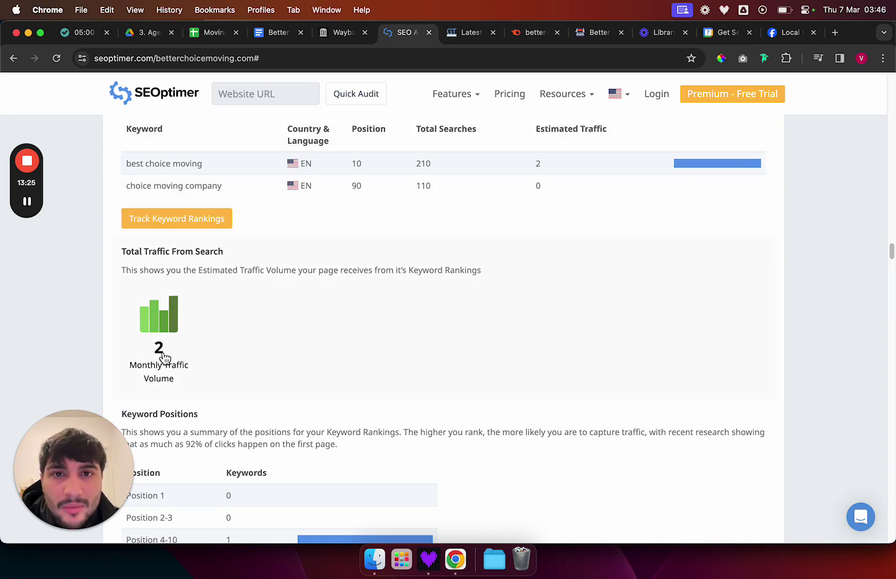
# - Return to the Better Choice Moving / SEO document and highlight the TRAFFIC, TRUST and CONVERSION headings in turn to compare the three factors
pyautogui.click(277, 33)
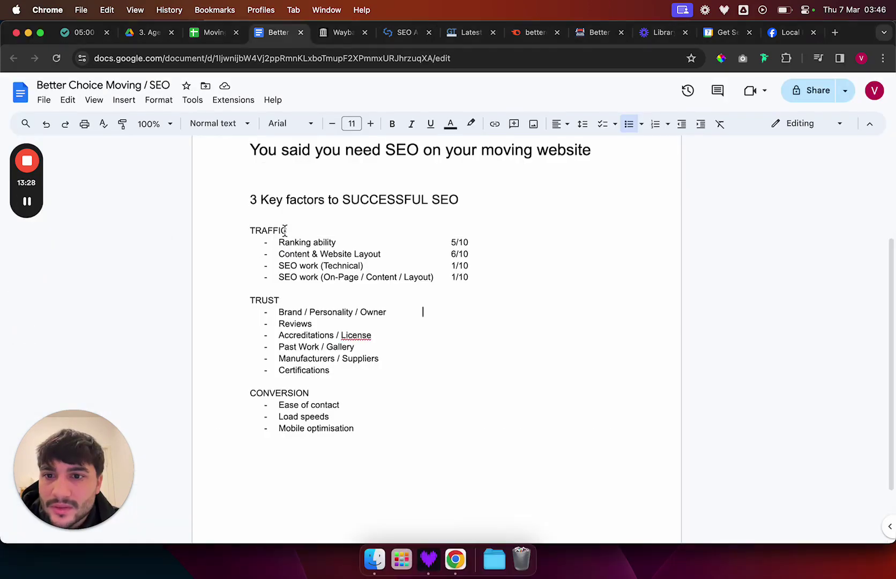
pyautogui.moveTo(288, 231); pyautogui.dragTo(237, 233)
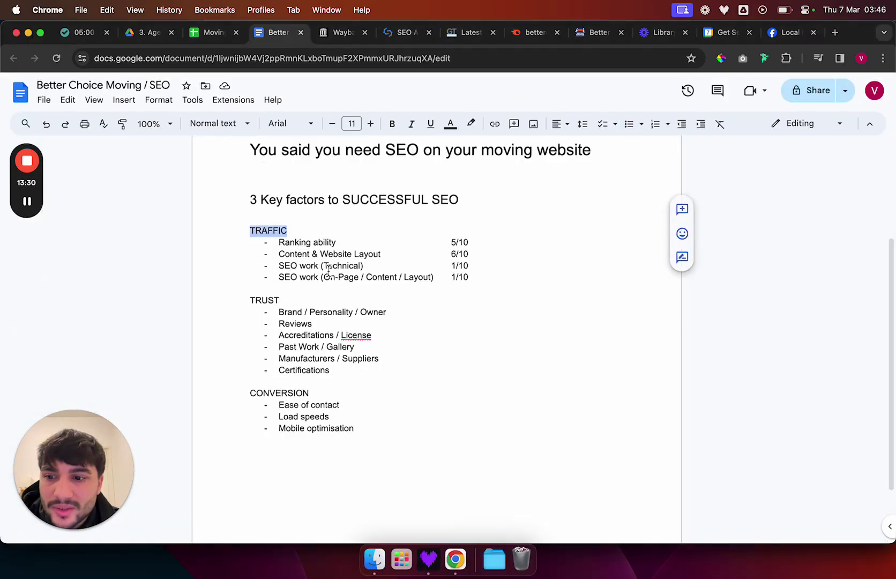
pyautogui.click(474, 288)
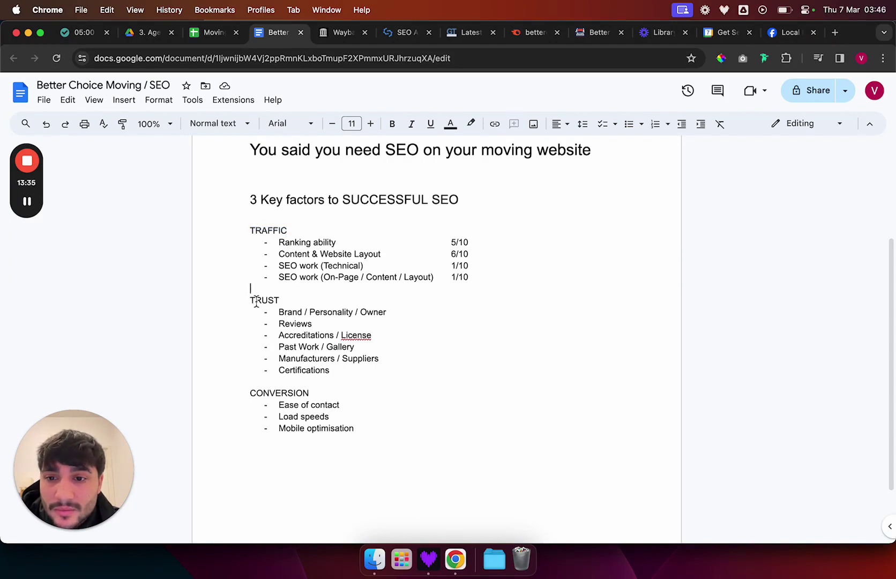
pyautogui.click(263, 234)
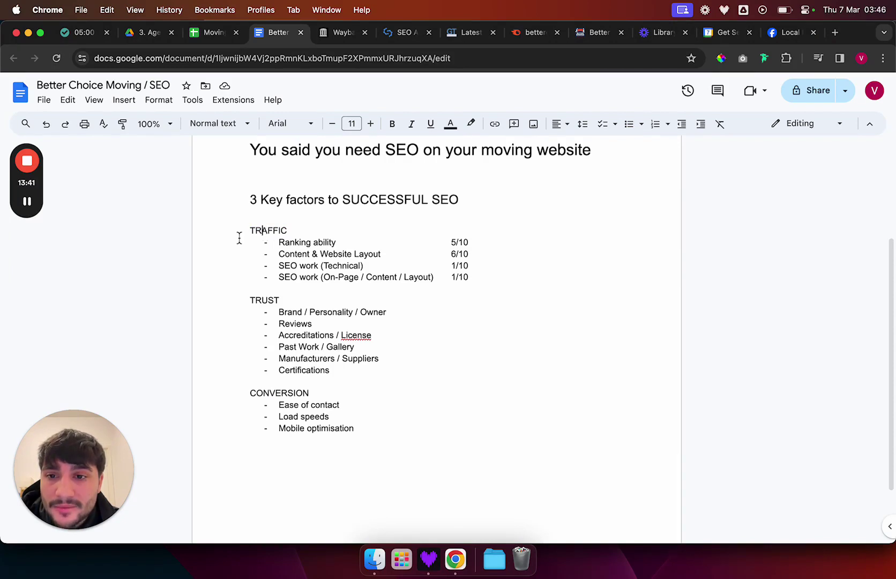
pyautogui.moveTo(281, 298); pyautogui.dragTo(246, 299)
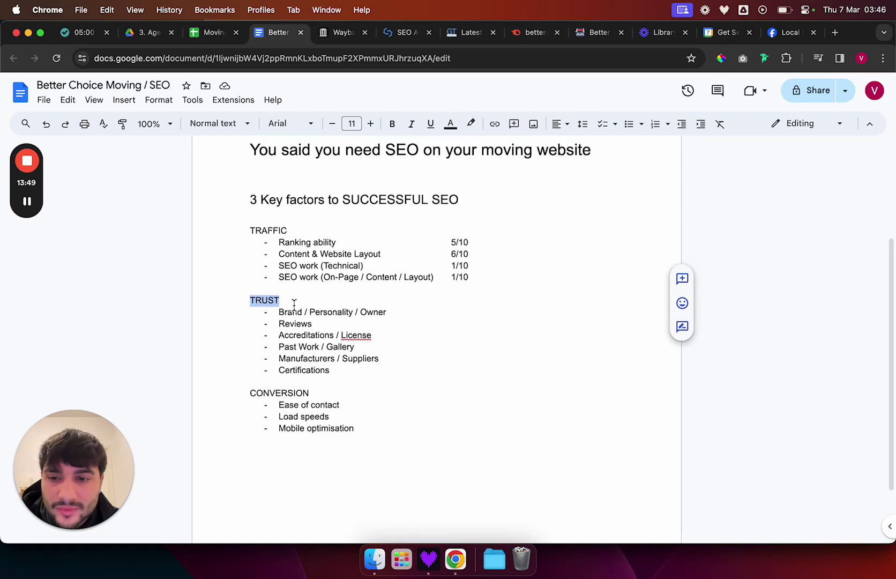
pyautogui.moveTo(256, 232); pyautogui.dragTo(278, 230)
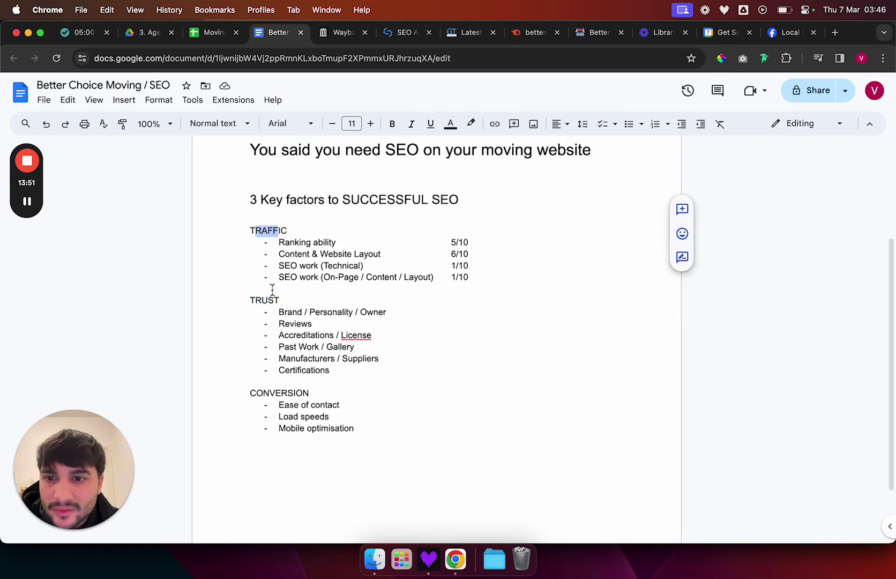
pyautogui.moveTo(257, 298); pyautogui.dragTo(292, 298)
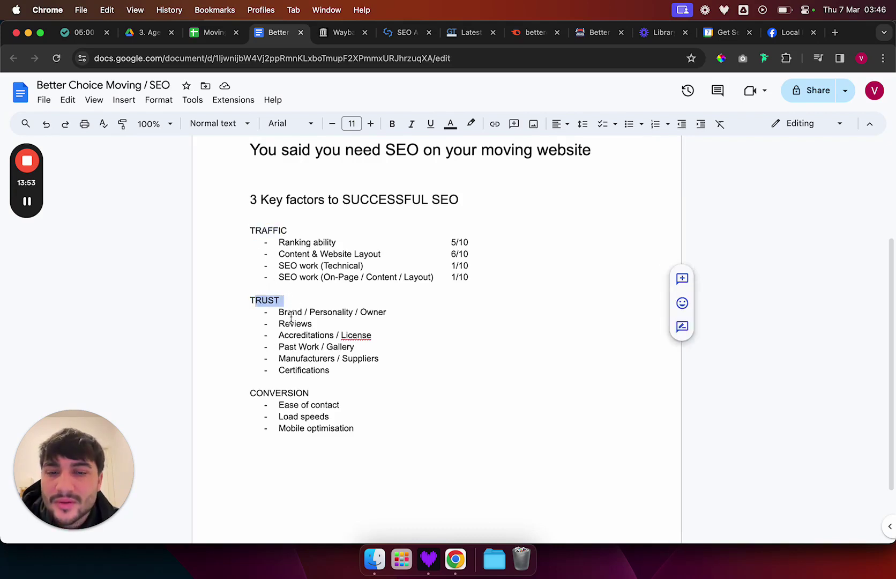
pyautogui.moveTo(250, 392); pyautogui.dragTo(332, 401)
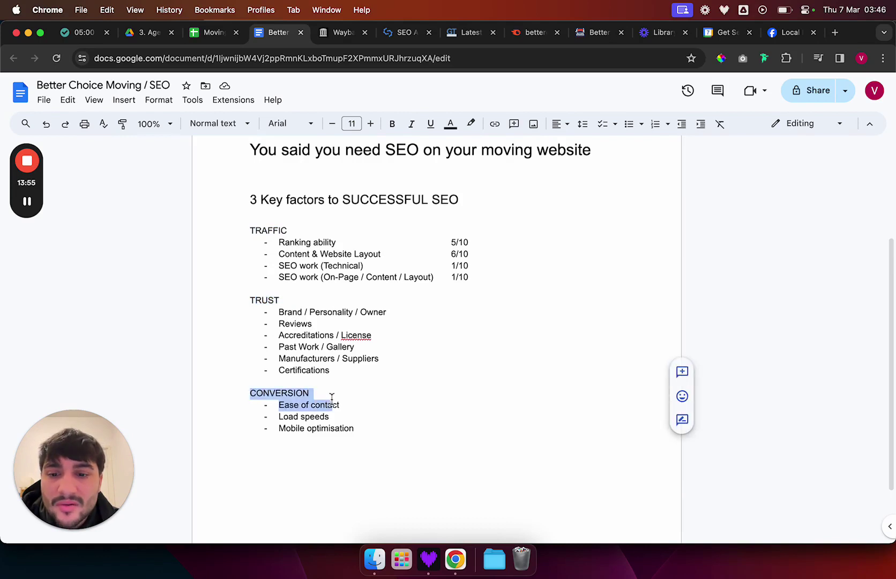
pyautogui.click(332, 397)
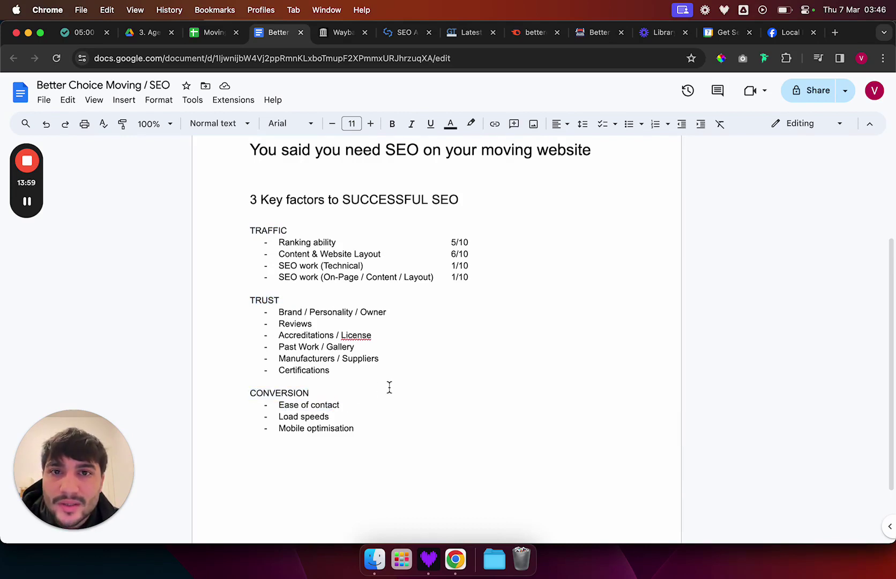
pyautogui.doubleClick(278, 383)
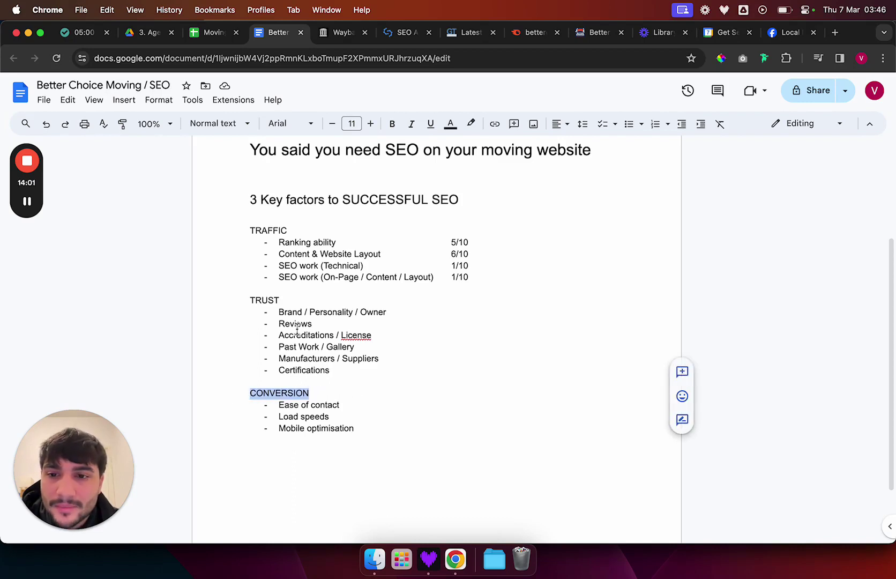
pyautogui.click(302, 303)
pyautogui.click(498, 234)
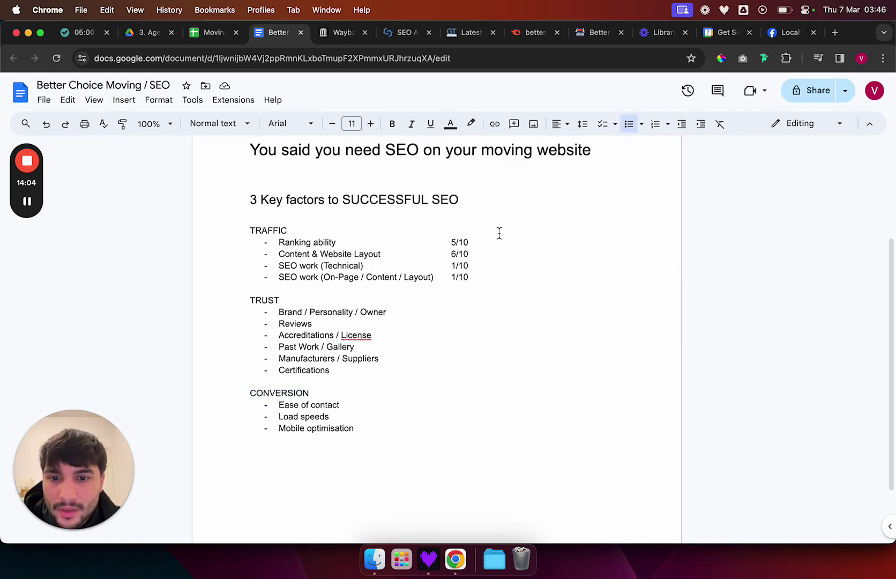
pyautogui.press('Tab')
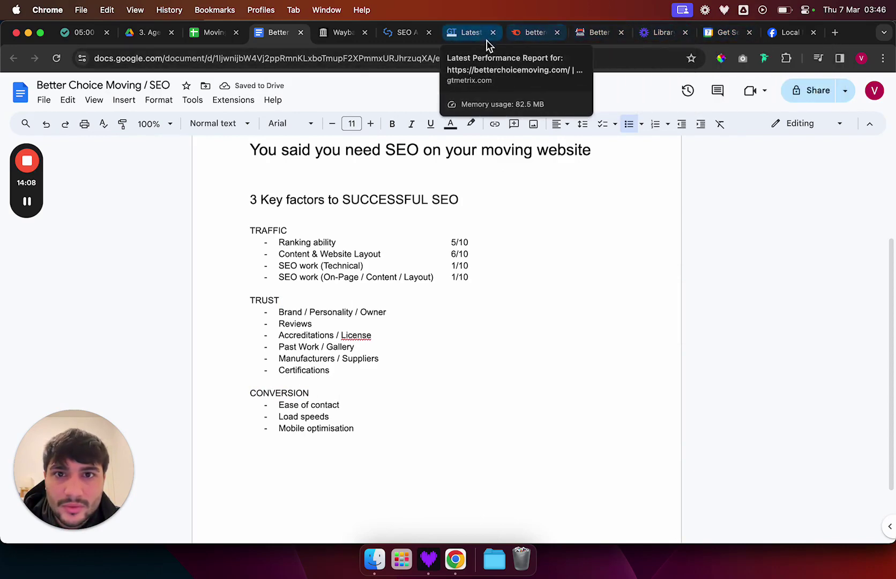
# - Examine the Better Choice Moving homepage for trust elements, from the hero section through the welcome text, services, reviews and footer
pyautogui.click(605, 34)
pyautogui.scroll(15, 455, 266)
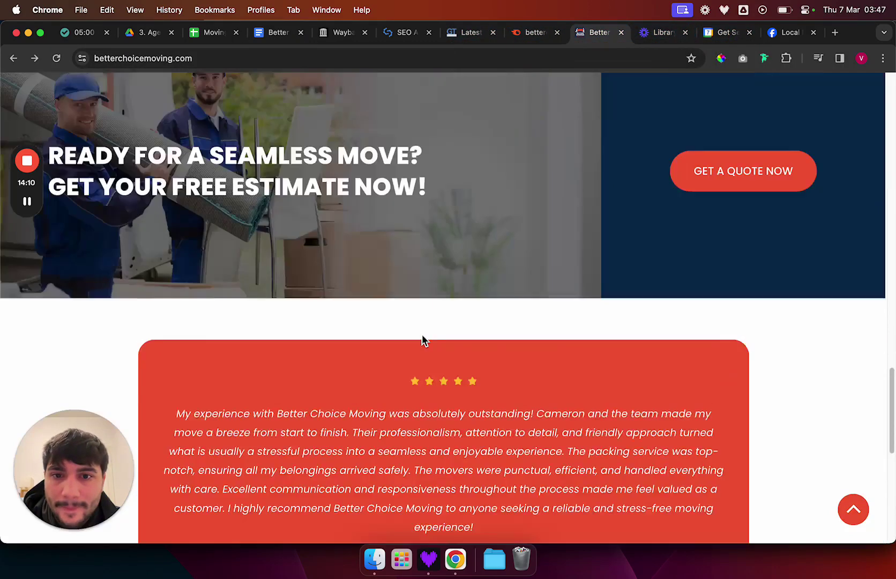
pyautogui.scroll(2, 452, 334)
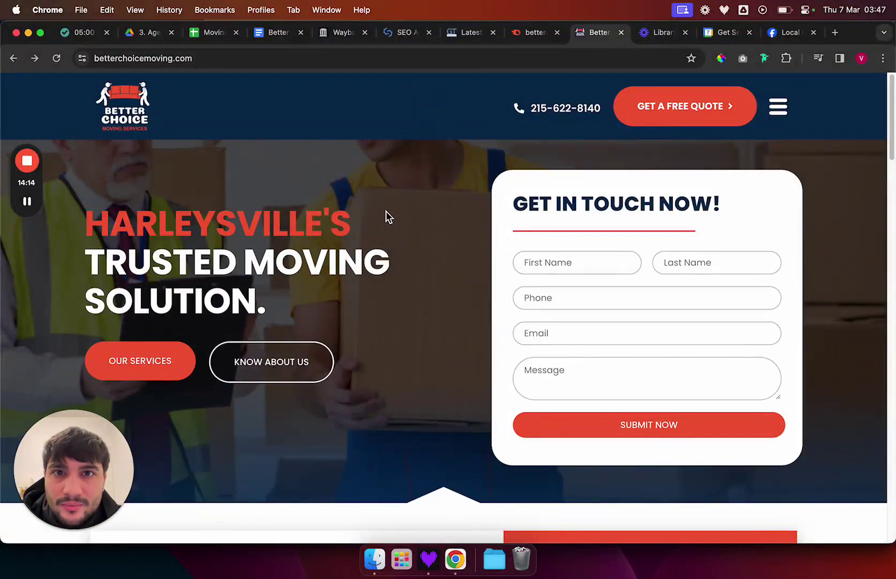
pyautogui.scroll(-5, 380, 214)
pyautogui.scroll(5, 377, 219)
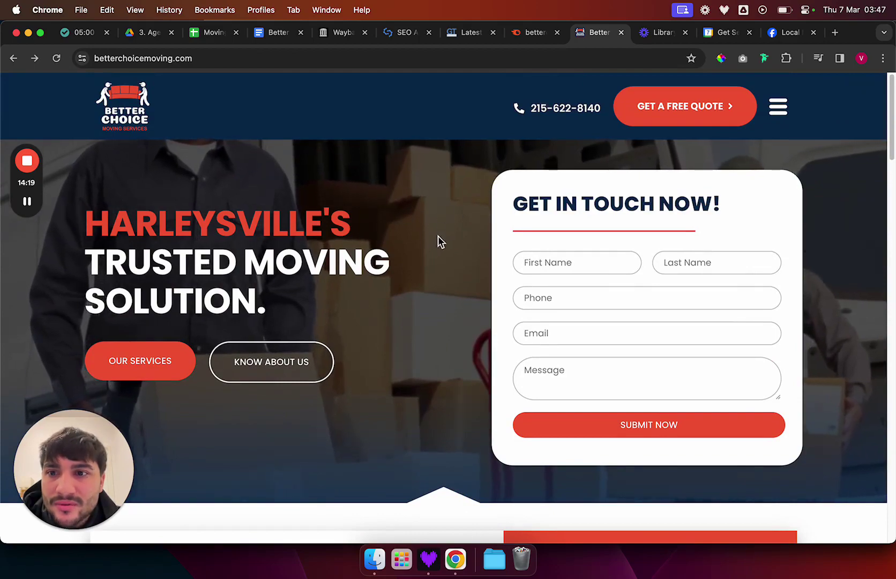
pyautogui.scroll(-5, 437, 244)
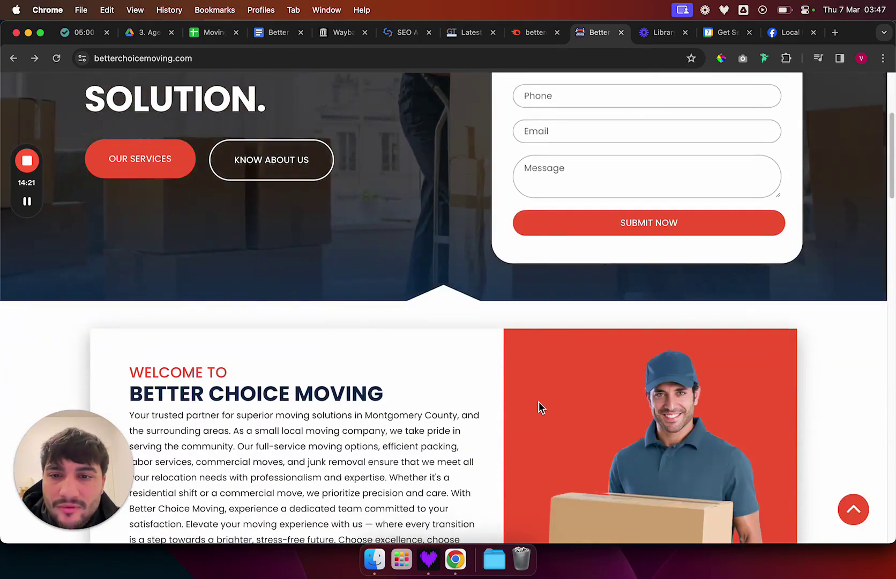
pyautogui.scroll(-5, 532, 383)
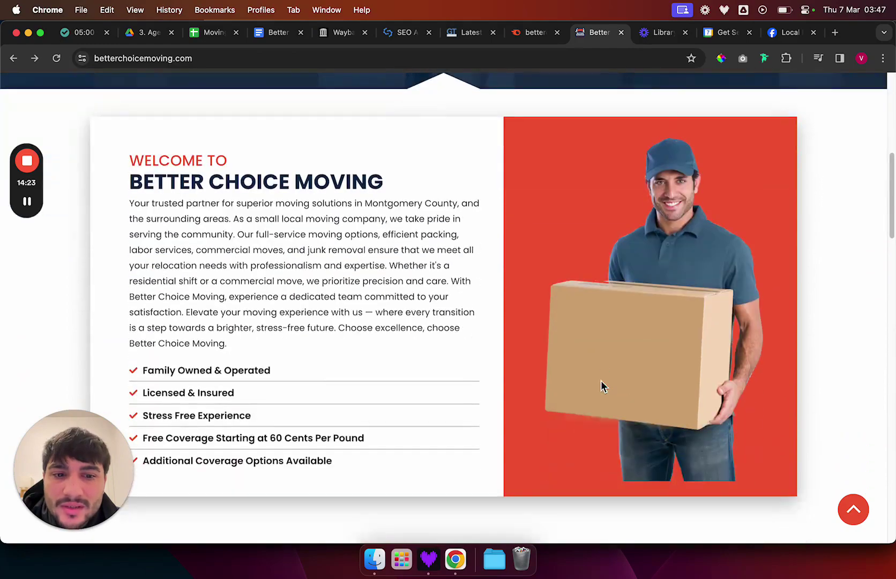
pyautogui.scroll(-15, 604, 378)
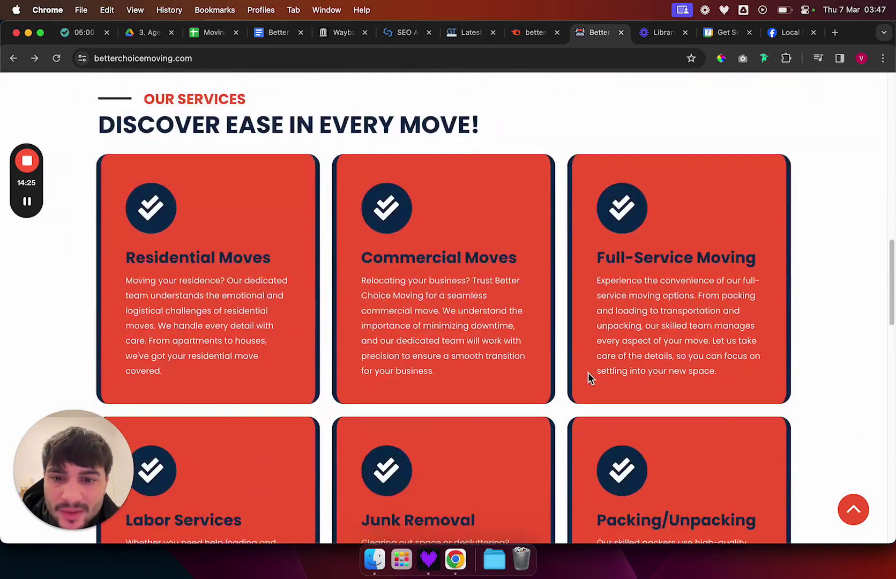
pyautogui.scroll(-6, 552, 370)
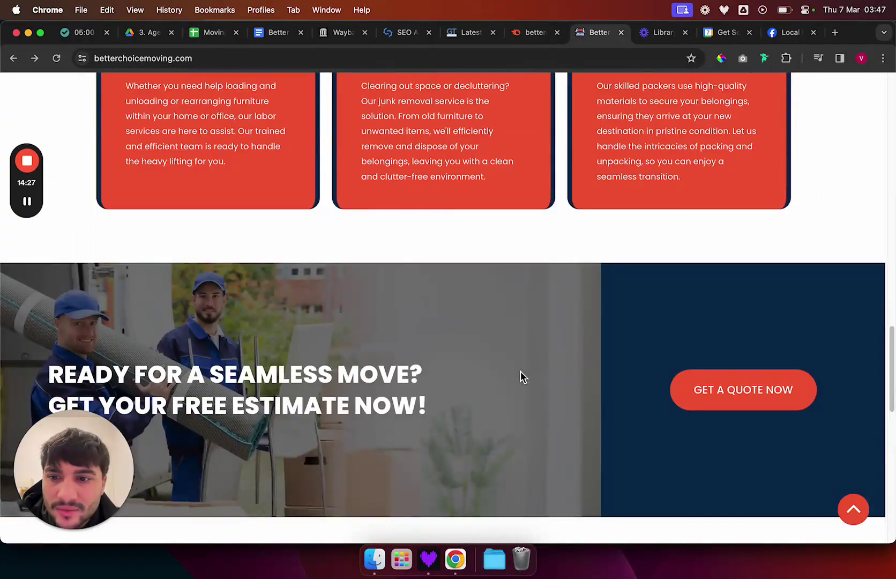
pyautogui.scroll(-6, 520, 371)
pyautogui.scroll(2, 508, 327)
pyautogui.scroll(-5, 512, 328)
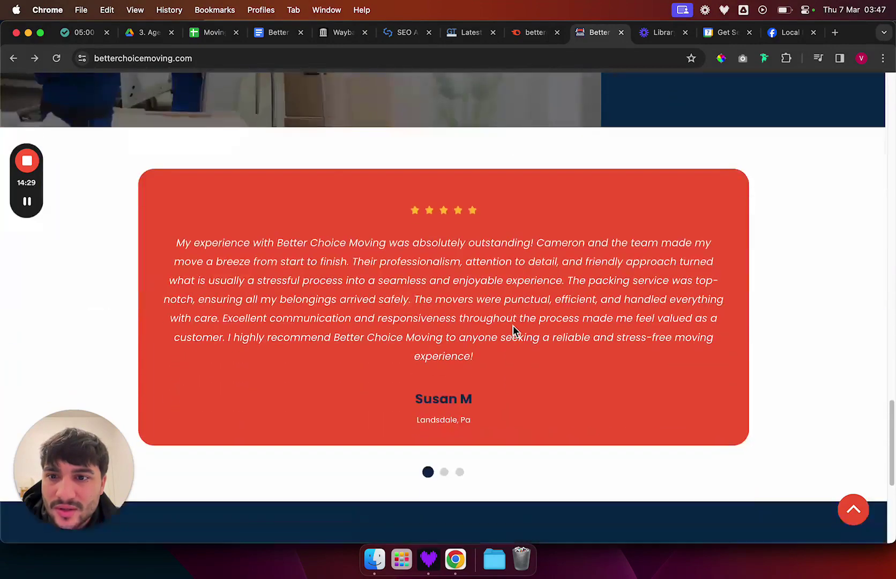
pyautogui.scroll(-6, 511, 327)
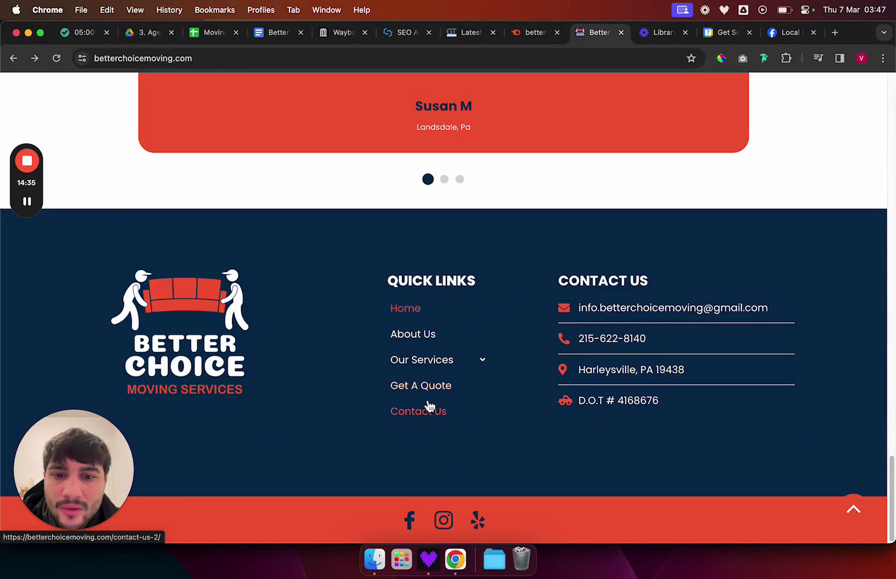
pyautogui.scroll(20, 383, 423)
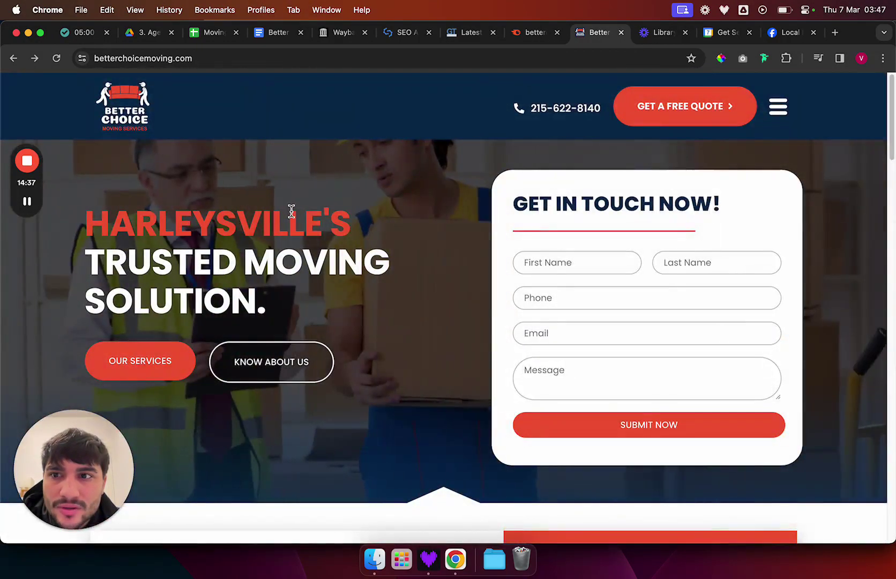
# - Open the About Us page of the Better Choice Moving site and examine its company text, value cards, estimate call-to-action and testimonial for trust elements
pyautogui.click(776, 107)
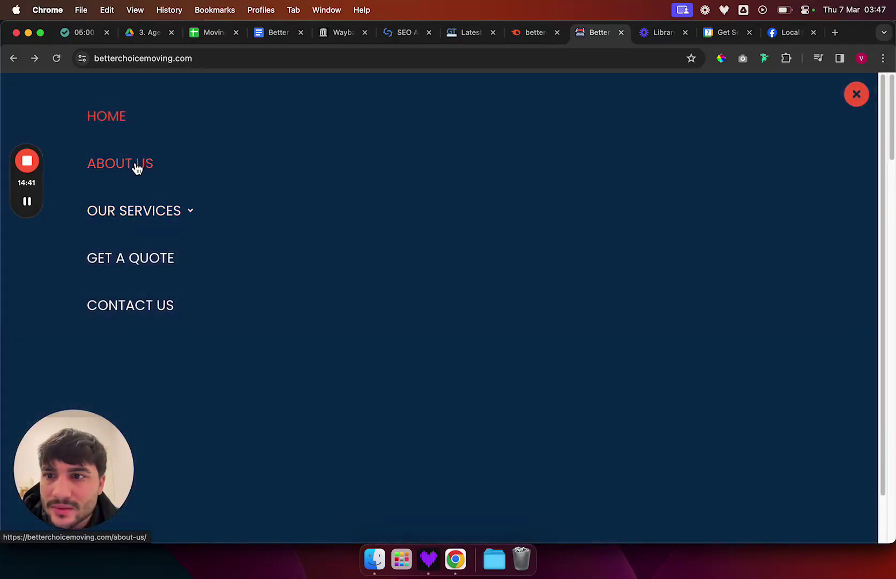
pyautogui.click(136, 168)
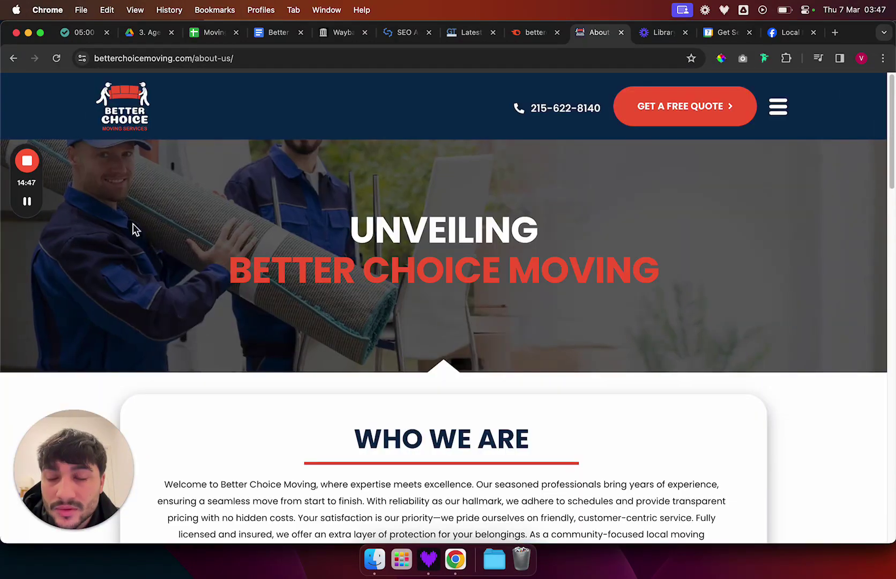
pyautogui.scroll(-10, 233, 247)
pyautogui.scroll(4, 238, 249)
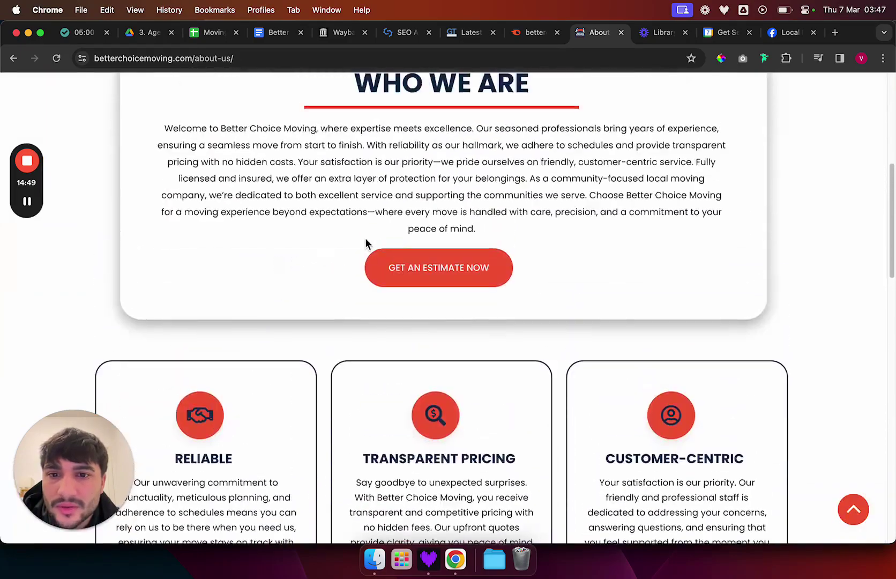
pyautogui.scroll(2, 464, 214)
pyautogui.scroll(-10, 452, 250)
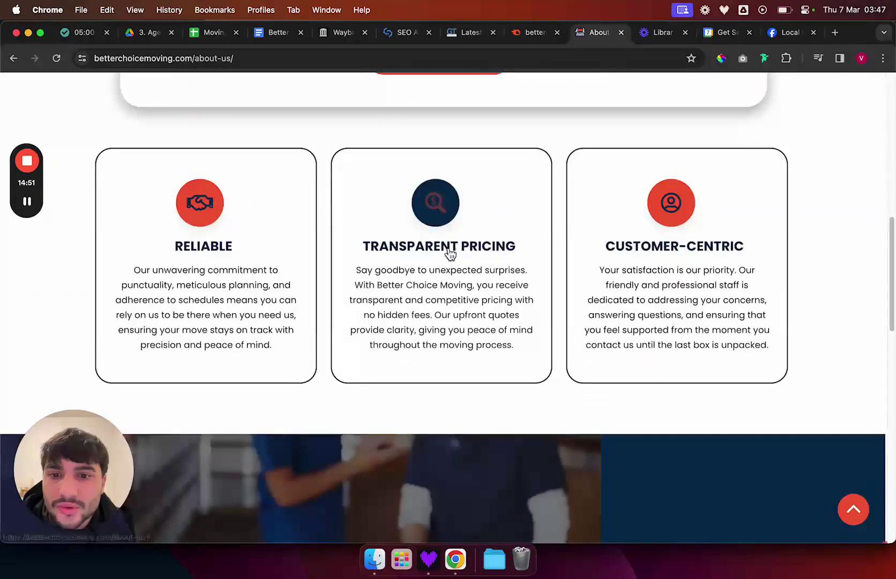
pyautogui.scroll(12, 414, 270)
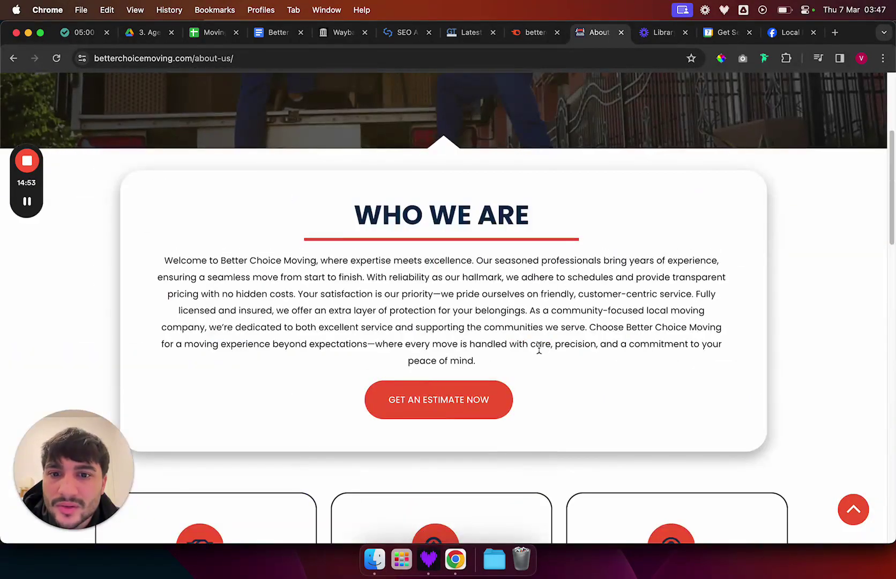
pyautogui.scroll(-6, 536, 350)
pyautogui.scroll(5, 545, 355)
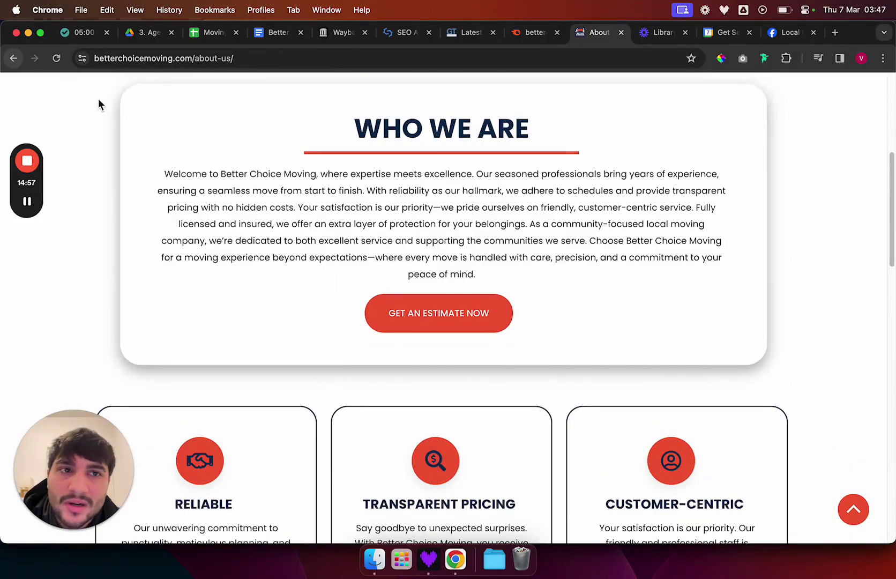
pyautogui.scroll(-4, 320, 256)
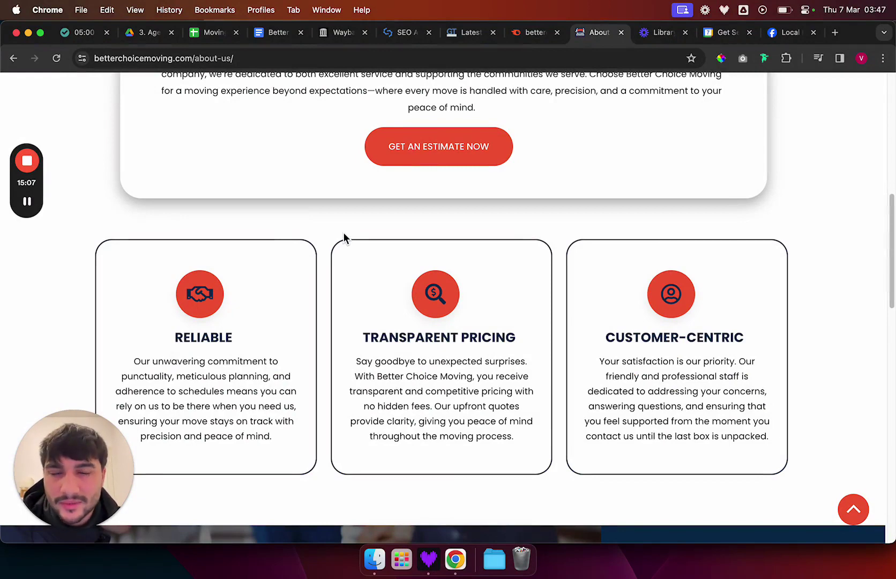
pyautogui.scroll(-8, 343, 237)
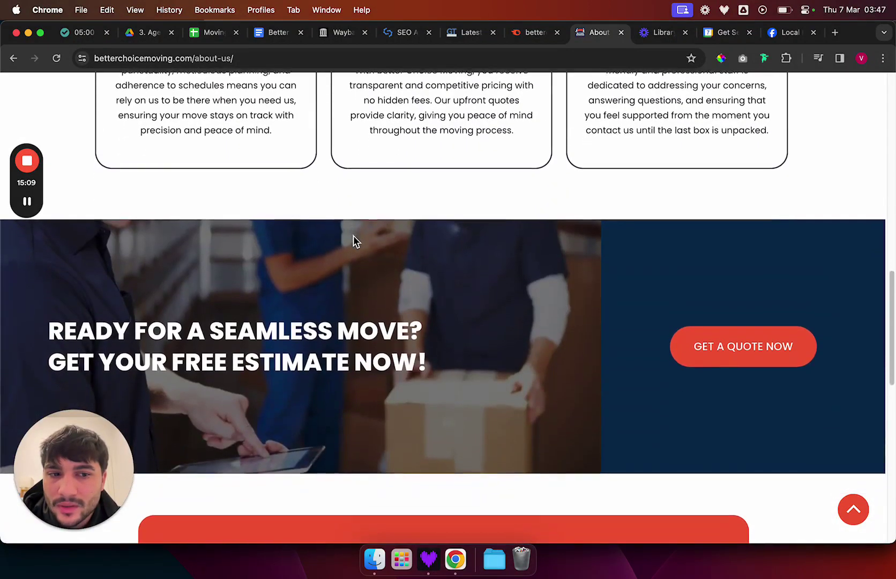
pyautogui.scroll(-12, 362, 241)
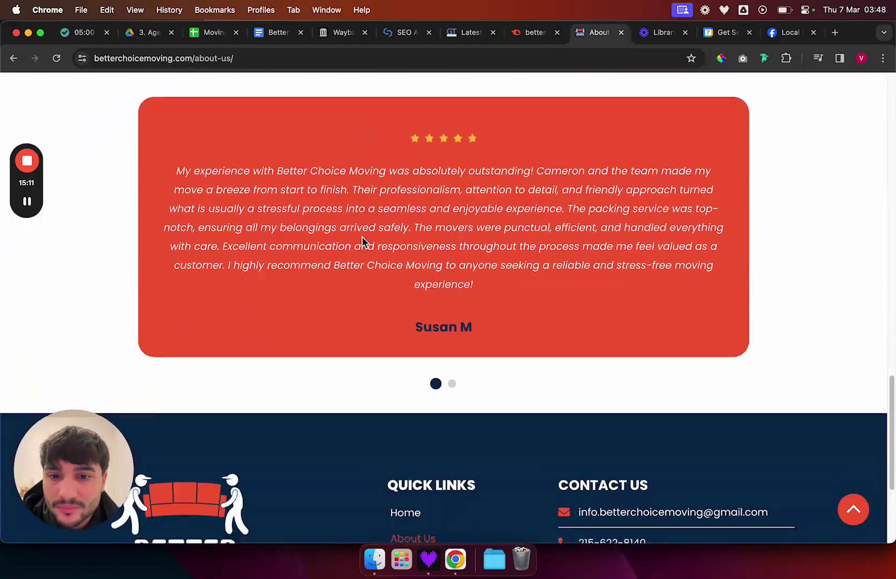
pyautogui.scroll(20, 365, 242)
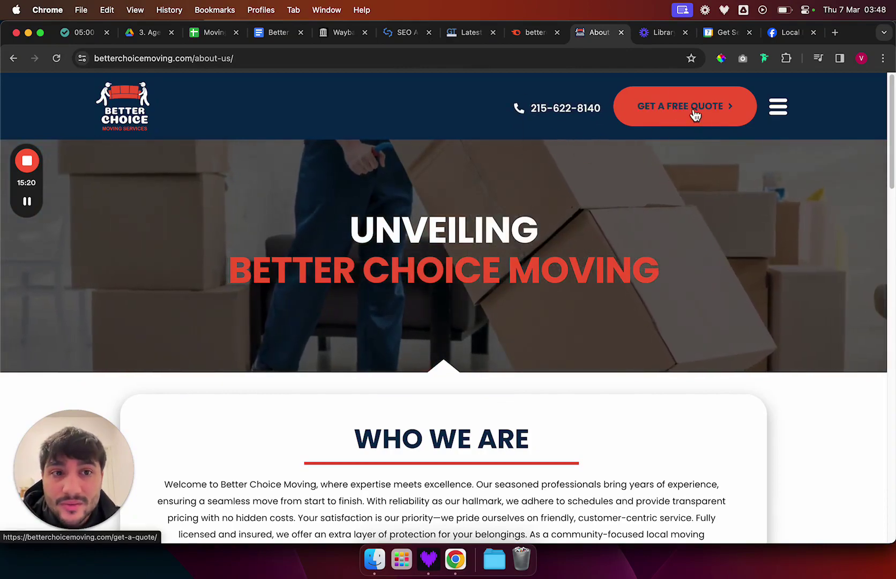
# - Return to the Better Choice Moving / SEO document and score Brand / Personality / Owner 0/10 under TRUST
pyautogui.click(203, 32)
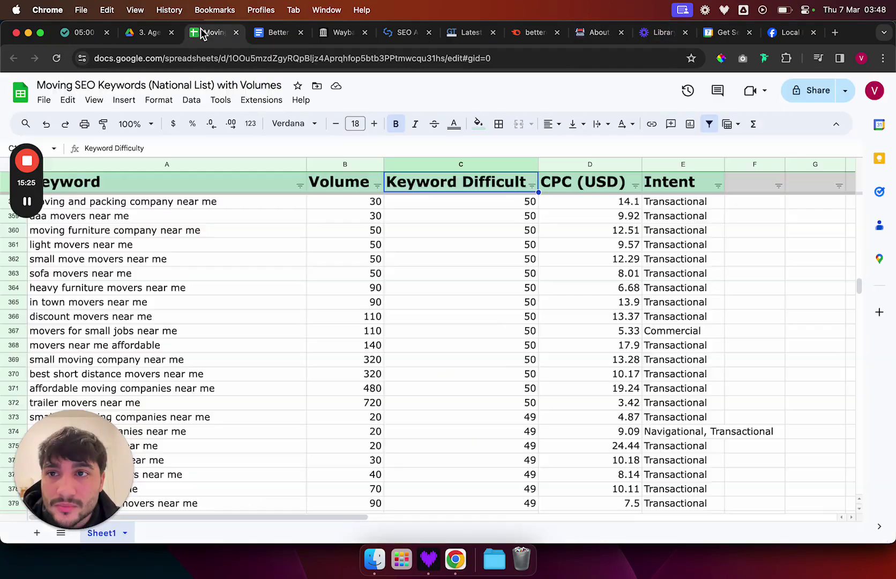
pyautogui.click(284, 34)
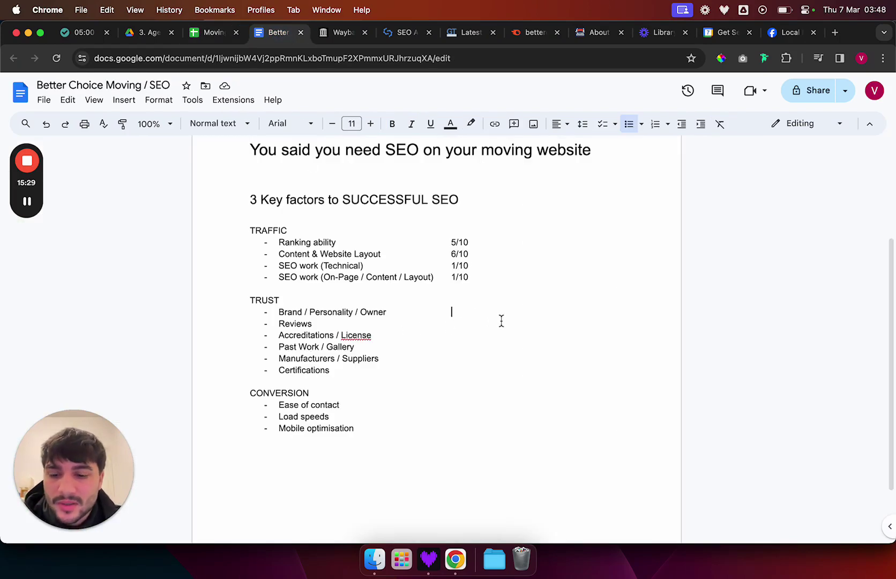
pyautogui.write('0')
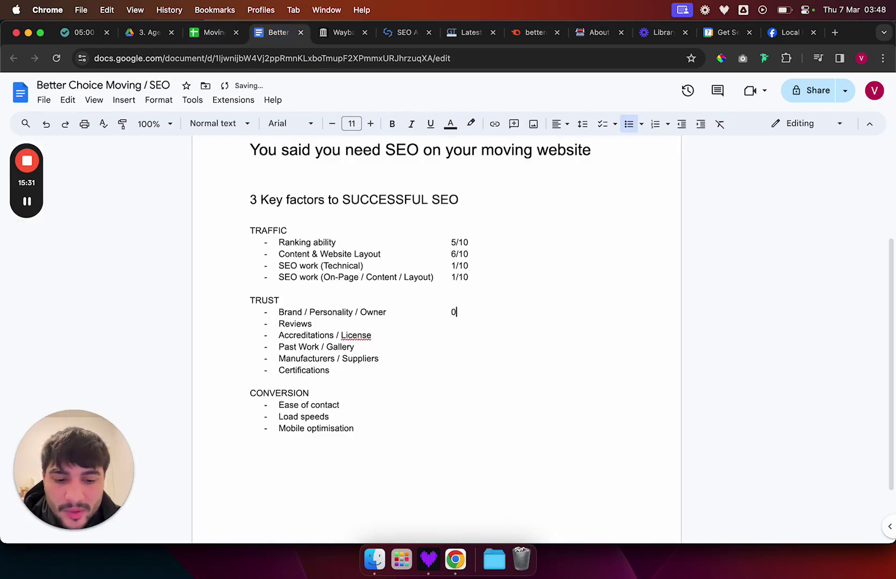
pyautogui.write('/10')
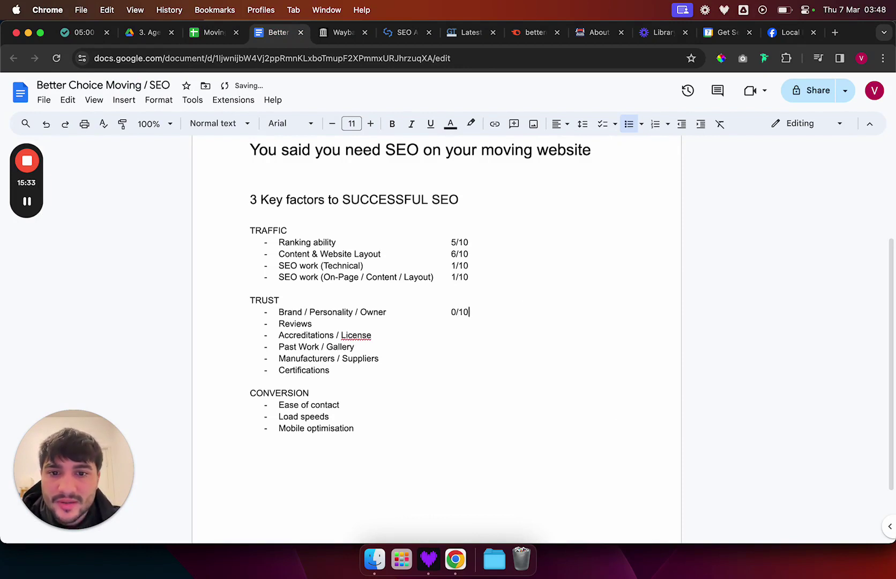
# - Score the Reviews factor 5/10 under TRUST, aligned with the score column above
pyautogui.click(481, 327)
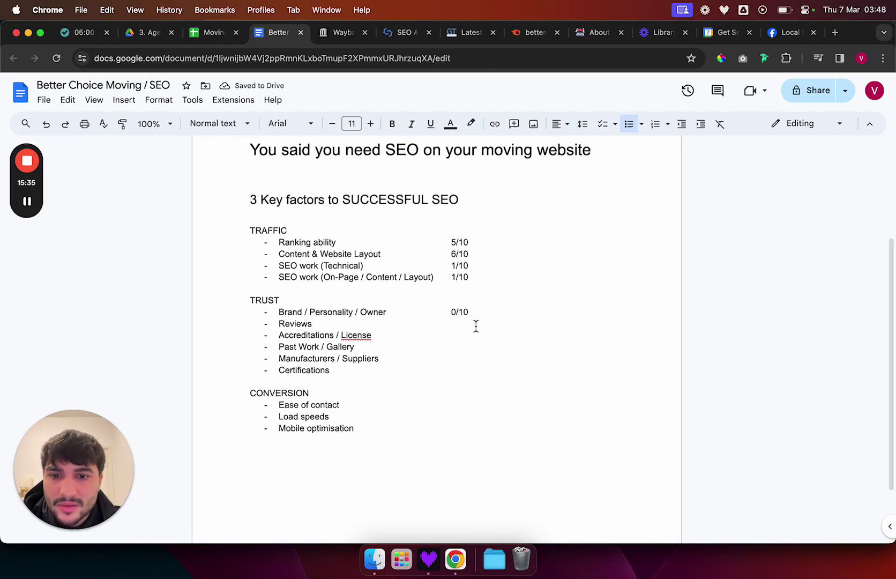
pyautogui.press('Tab')
pyautogui.press('Tab')
pyautogui.press('Tab')
pyautogui.press('Tab')
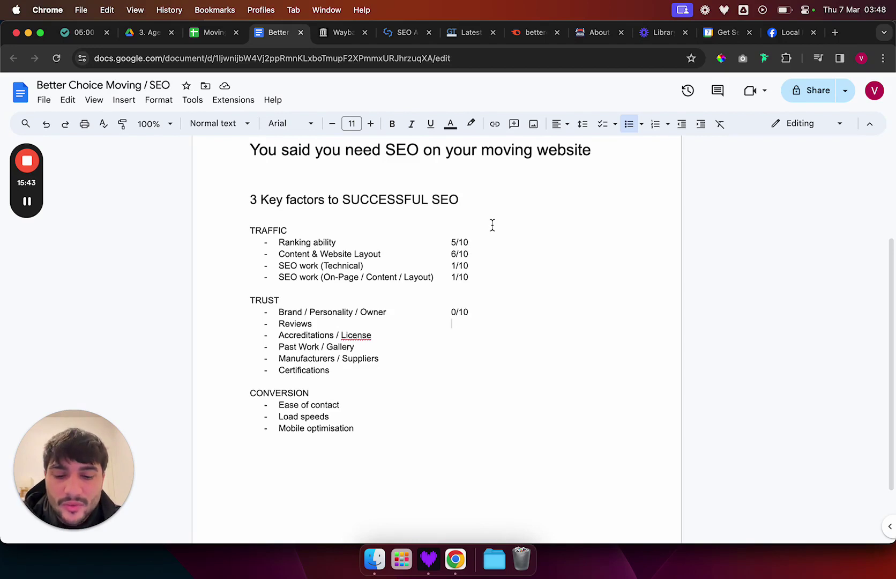
pyautogui.write('5/10')
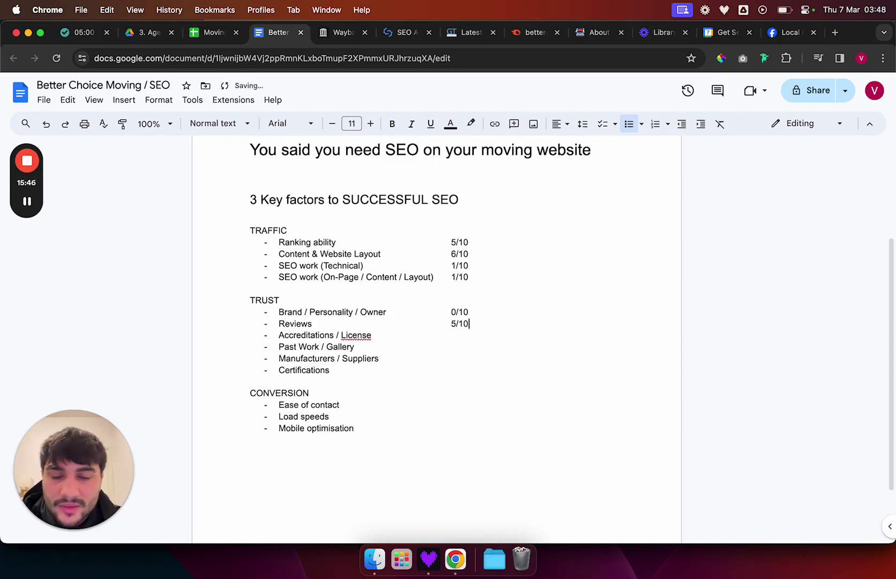
# - Score both Accreditations / License and Past Work / Gallery 0/10 under TRUST, aligned in the score column
pyautogui.click(467, 339)
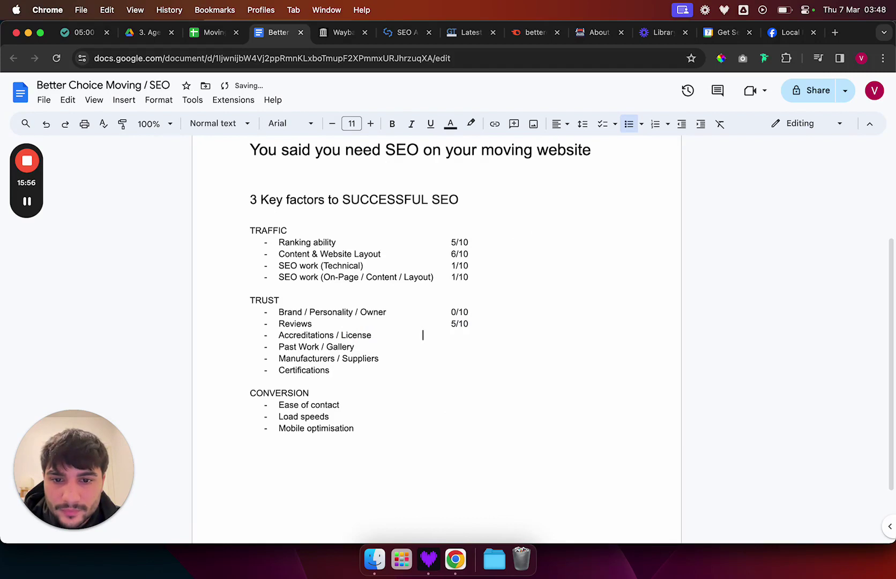
pyautogui.press('Tab')
pyautogui.write('0/')
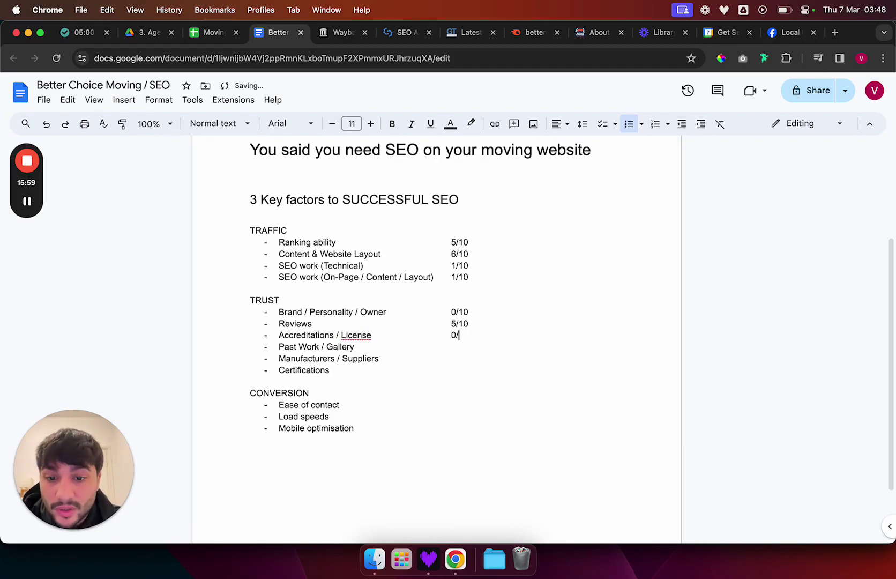
pyautogui.write('1010')
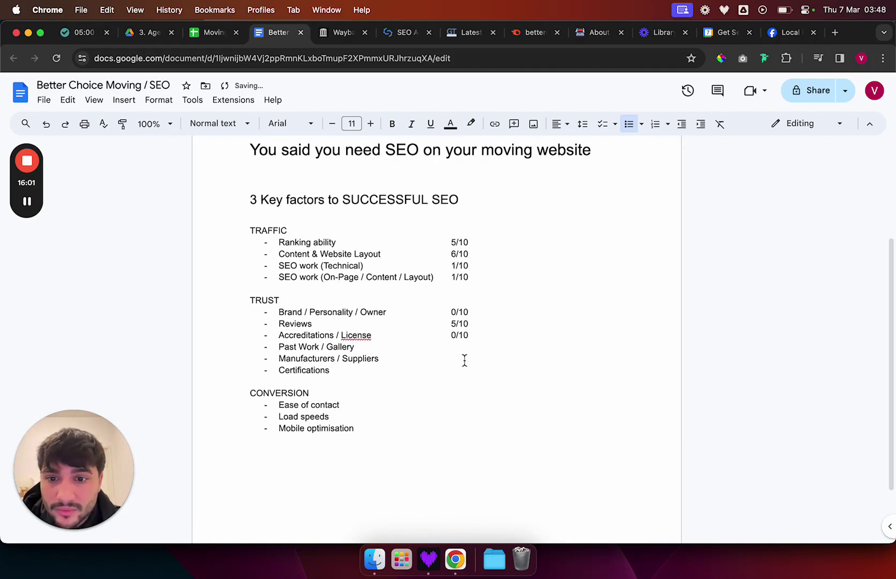
pyautogui.click(465, 346)
pyautogui.press('Tab')
pyautogui.press('Tab')
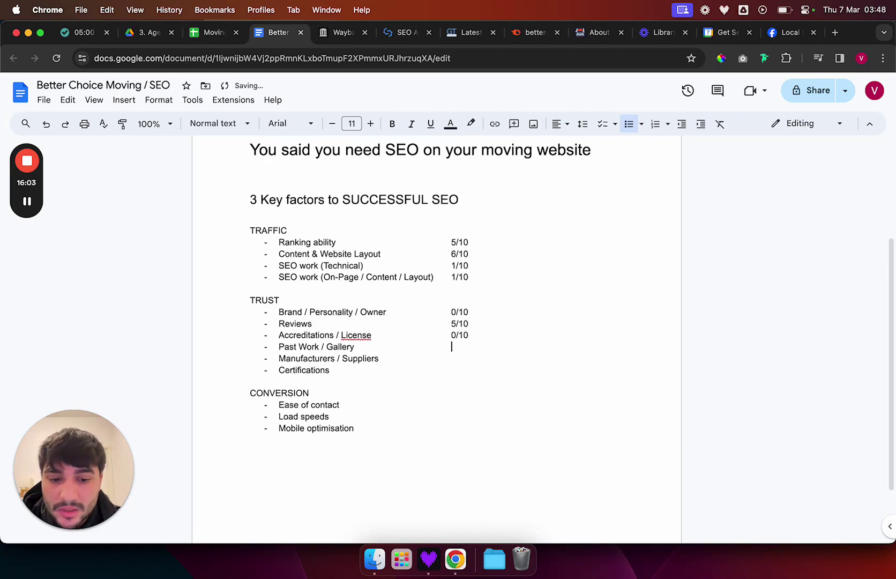
pyautogui.write('0/10')
# - Score Manufacturers / Suppliers and Certifications 0/10 each in the TRUST score column
pyautogui.click(453, 359)
pyautogui.press('Tab')
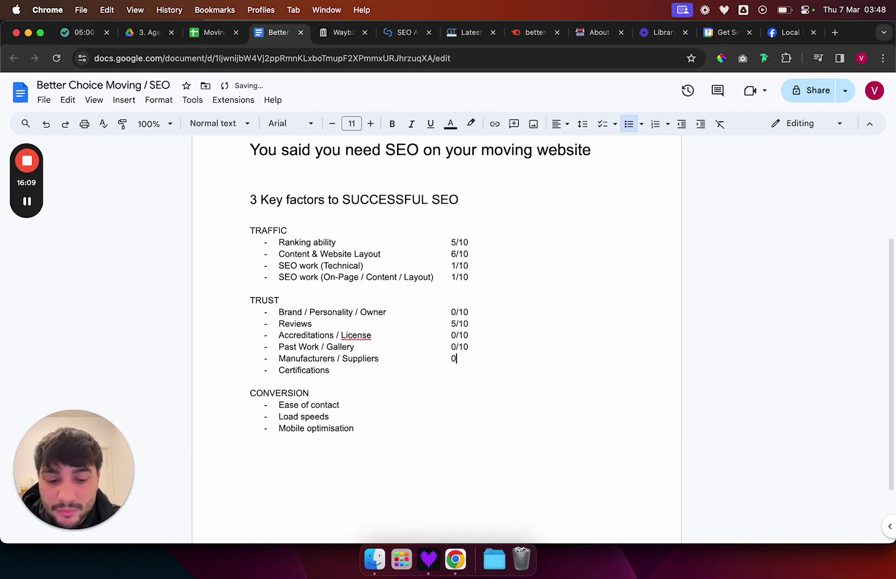
pyautogui.click(436, 366)
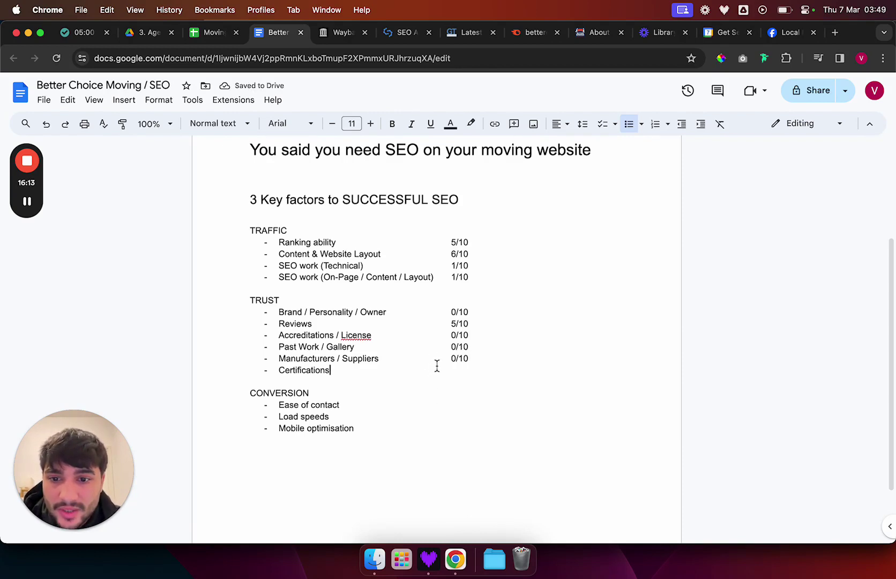
pyautogui.press('Tab')
pyautogui.press('Tab')
pyautogui.press('Tab')
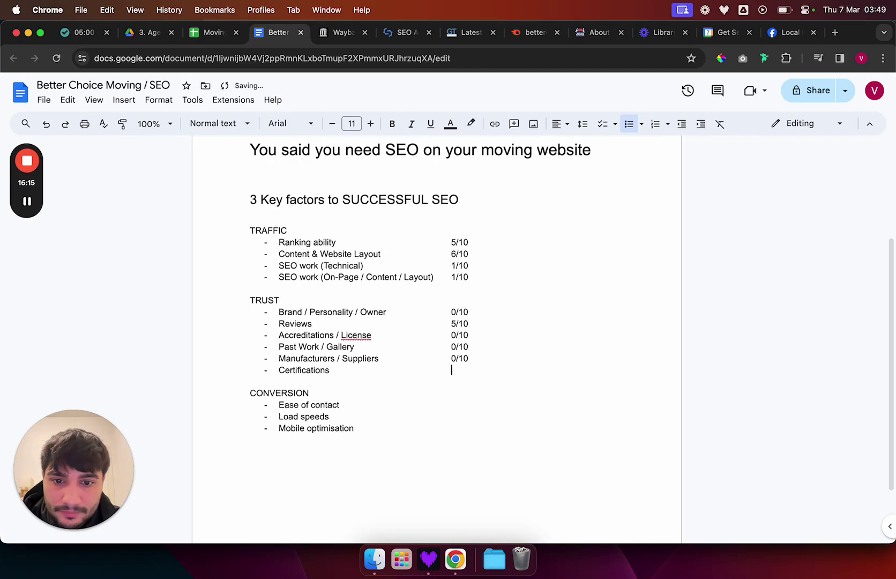
pyautogui.write('0/10')
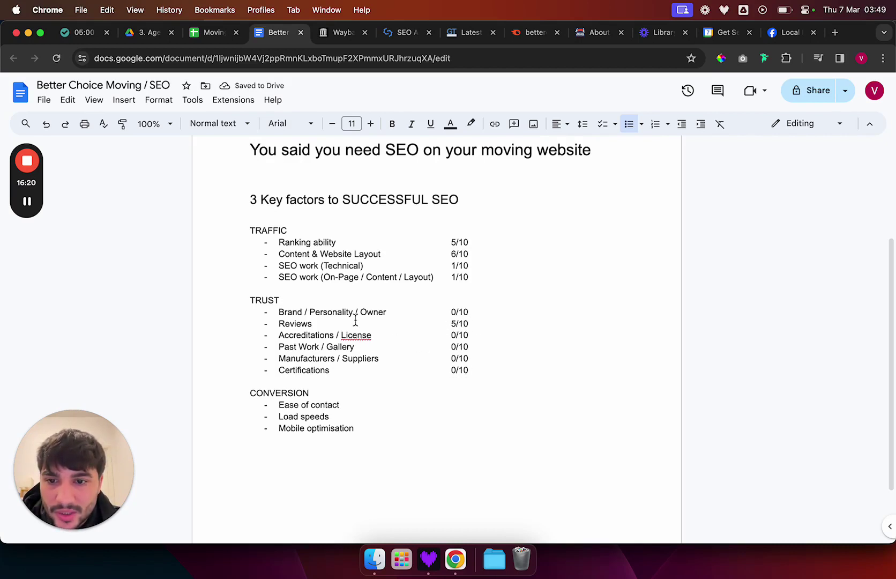
# - Add an overall trust score of 1/10 on its own line between the TRUST list and the CONVERSION heading
pyautogui.press('Return')
pyautogui.press('Return')
pyautogui.press('Return')
pyautogui.write('1/10')
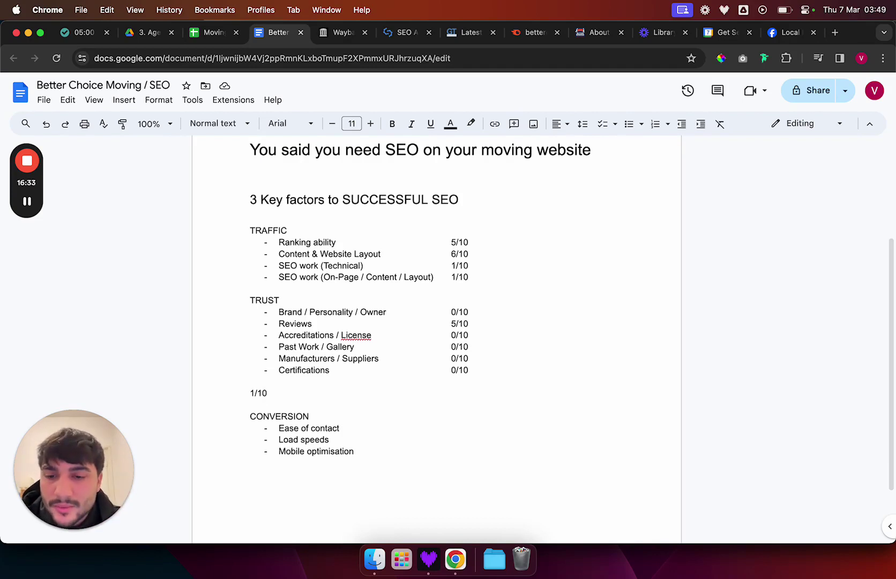
# - Highlight the CONVERSION heading and its three factors in the notes to go over them
pyautogui.scroll(-1, 310, 381)
pyautogui.moveTo(254, 401); pyautogui.dragTo(364, 441)
pyautogui.click(335, 426)
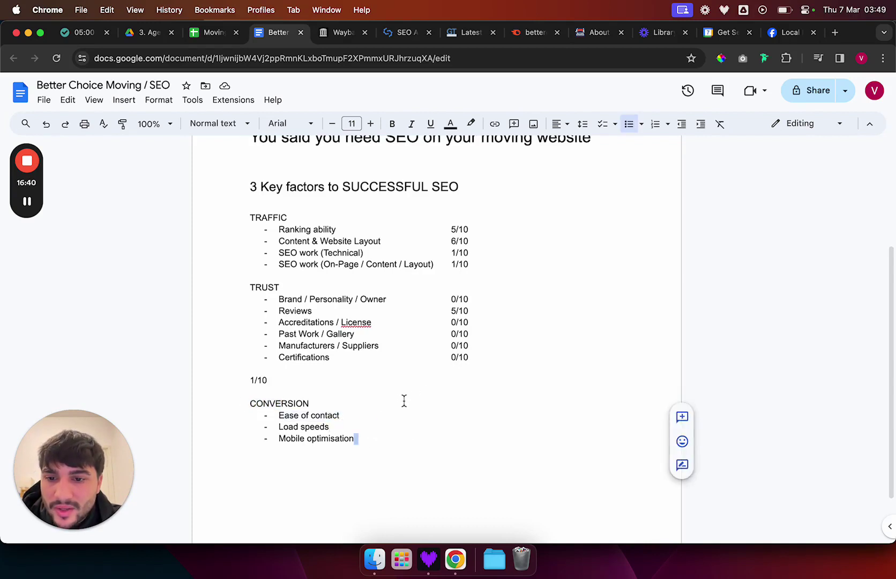
# - Check the contact options in the moving website's header and homepage form, and score Ease of contact 9/10 under CONVERSION
pyautogui.click(345, 405)
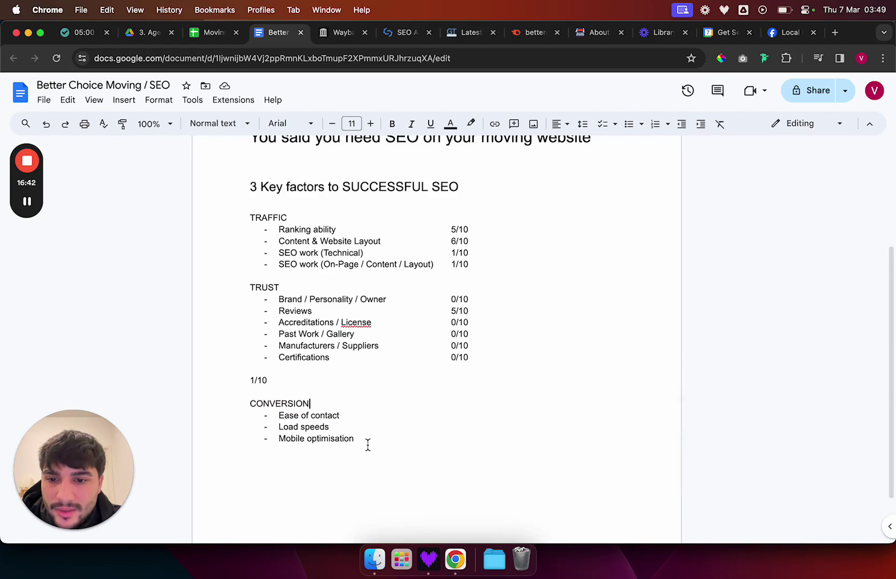
pyautogui.press('Tab')
pyautogui.press('Tab')
pyautogui.press('Tab')
pyautogui.press('Tab')
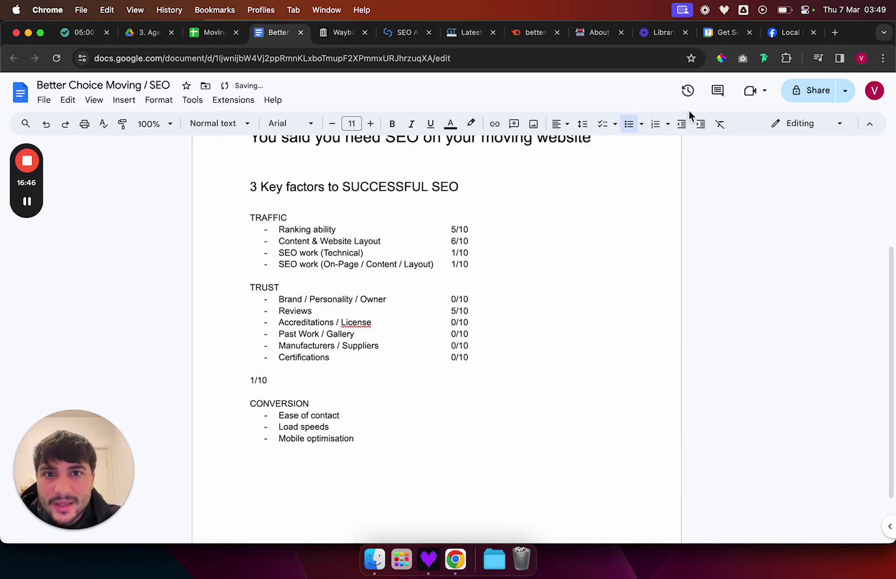
pyautogui.click(609, 34)
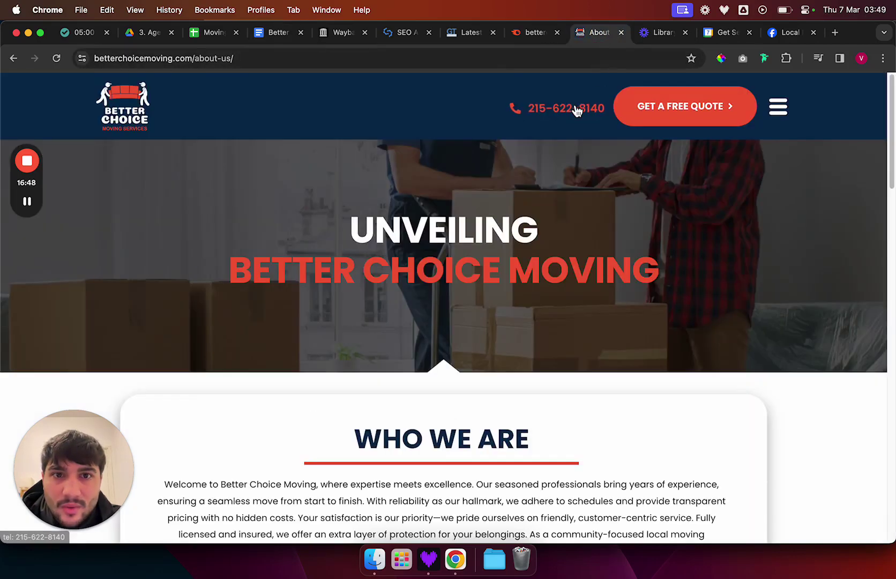
pyautogui.click(130, 110)
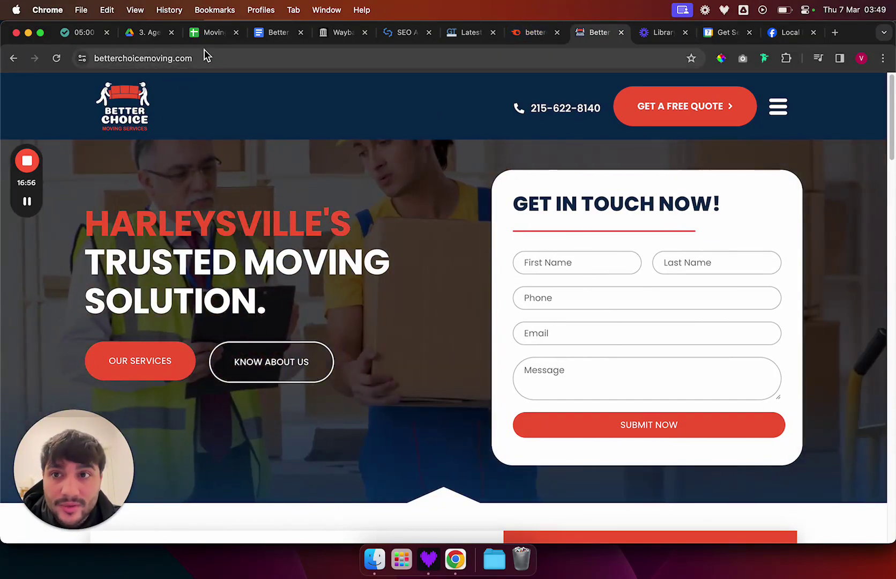
pyautogui.click(278, 32)
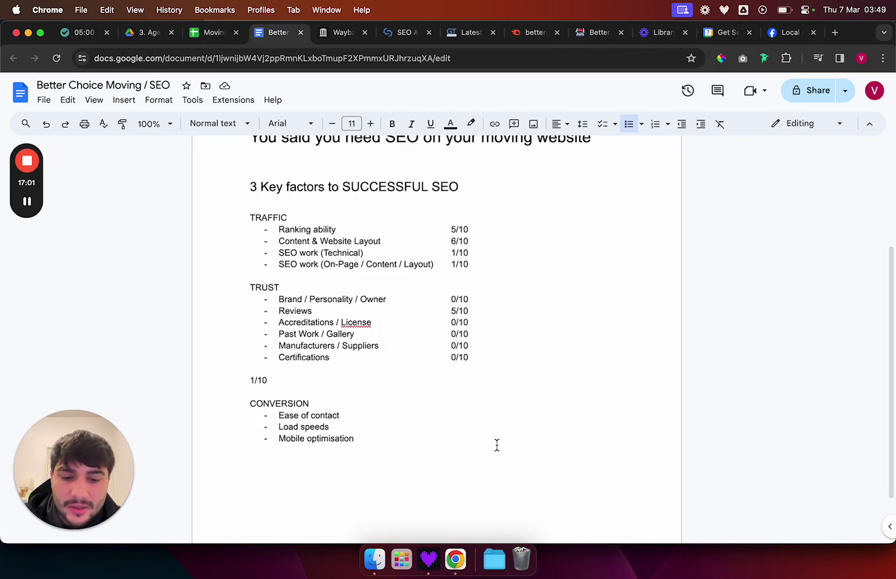
pyautogui.write('9/10')
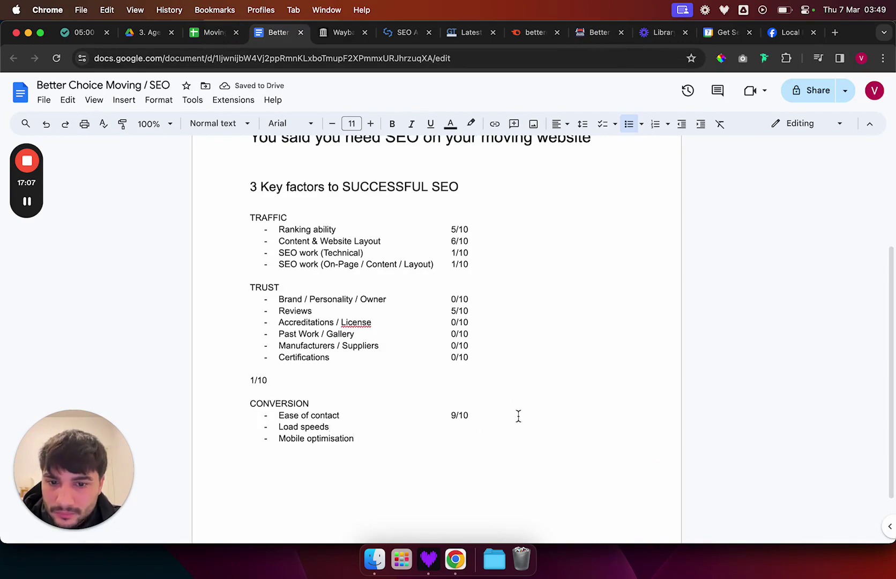
# - Indent the end of the Load speeds line to the score column used by Ease of contact
pyautogui.press('Tab')
pyautogui.press('Tab')
pyautogui.press('Tab')
pyautogui.press('Tab')
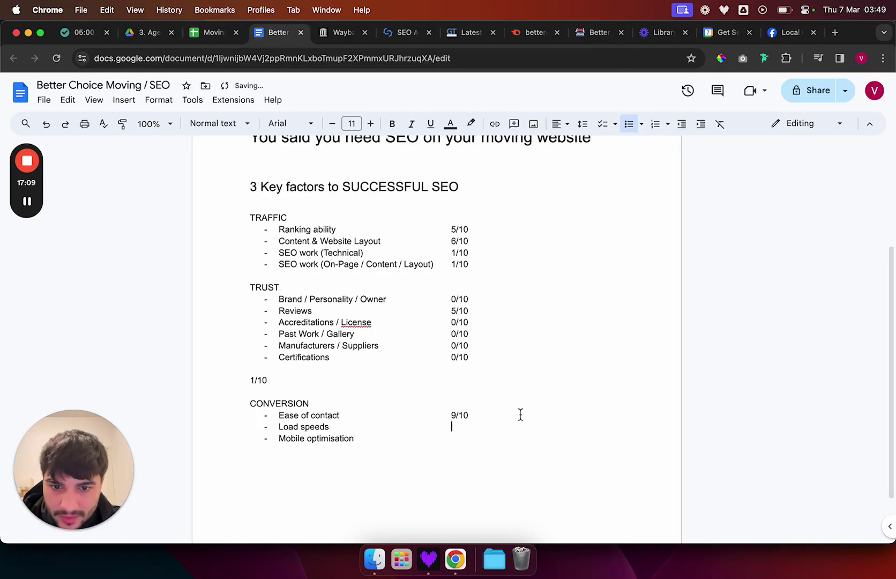
# - Examine the performance, structure, LCP and fully loaded time figures in the GTmetrix report for betterchoicemoving.com
pyautogui.click(470, 33)
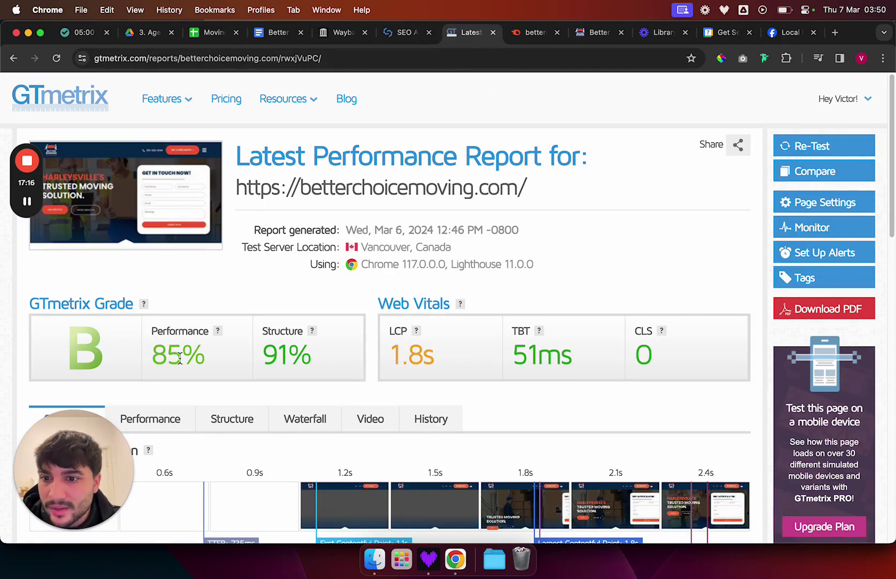
pyautogui.moveTo(180, 359); pyautogui.dragTo(236, 370)
pyautogui.click(230, 362)
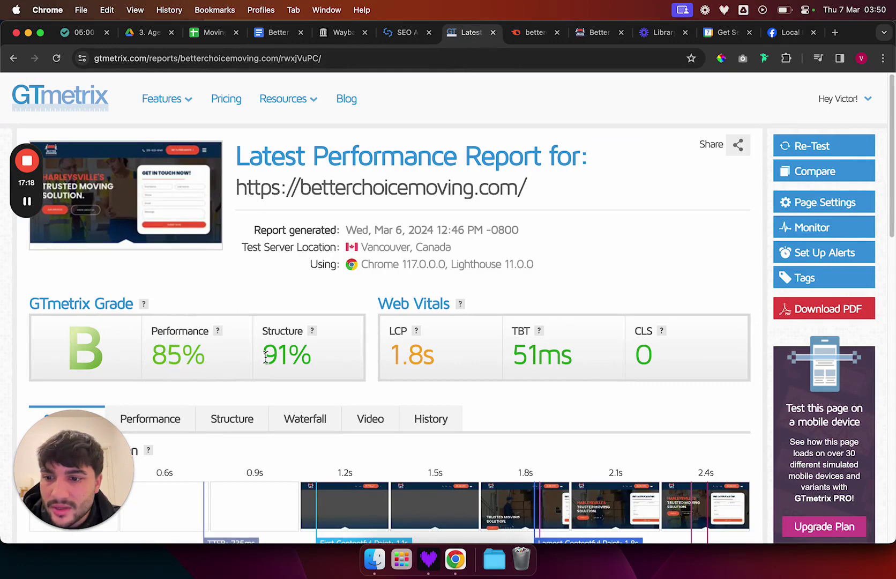
pyautogui.tripleClick(169, 353)
pyautogui.click(287, 353)
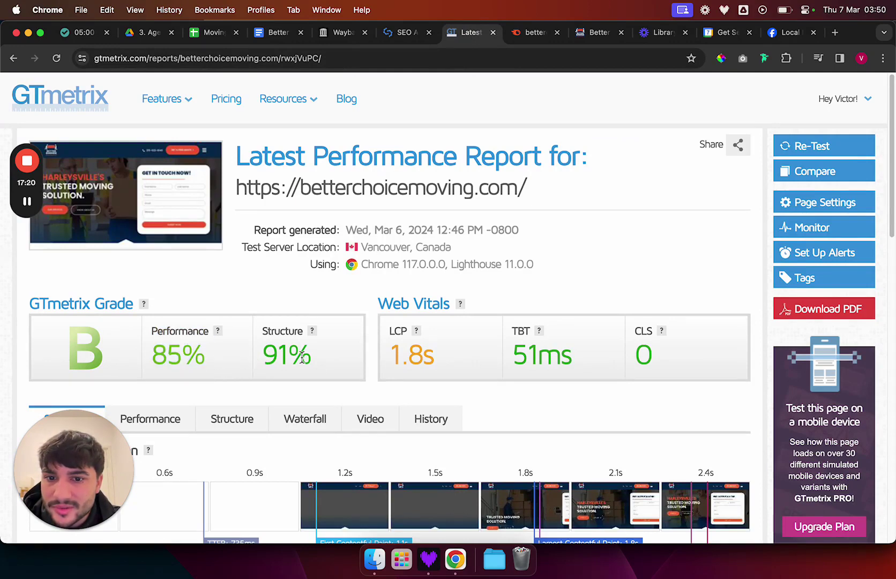
pyautogui.scroll(-3, 440, 354)
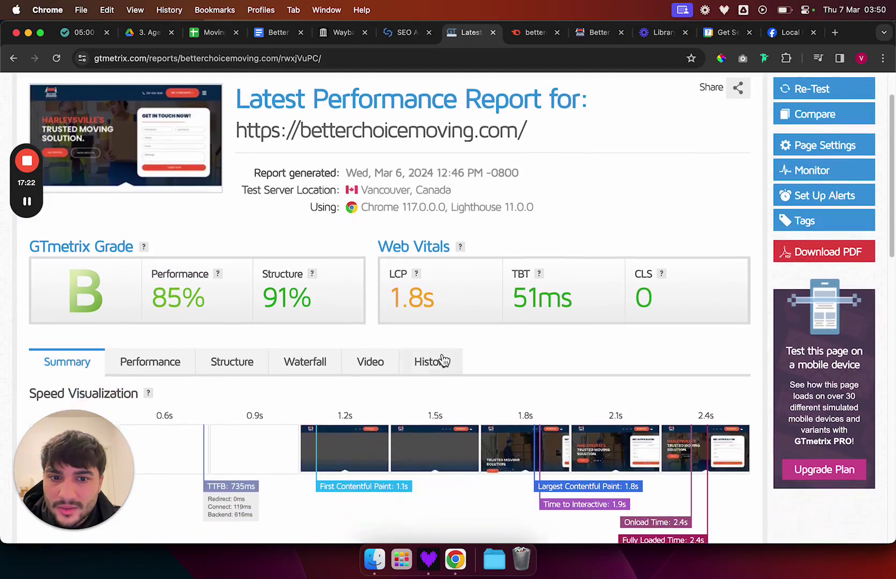
pyautogui.moveTo(444, 285); pyautogui.dragTo(388, 279)
pyautogui.click(458, 282)
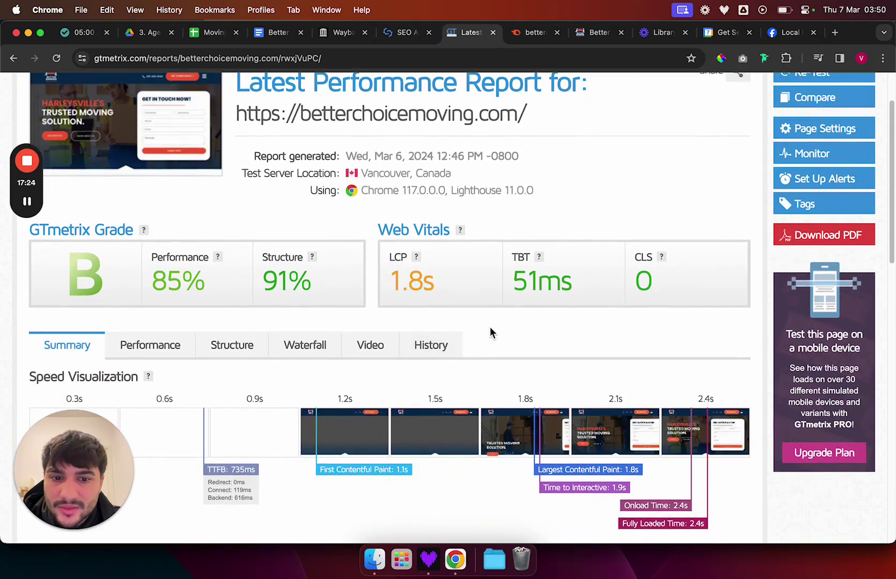
pyautogui.scroll(-3, 518, 334)
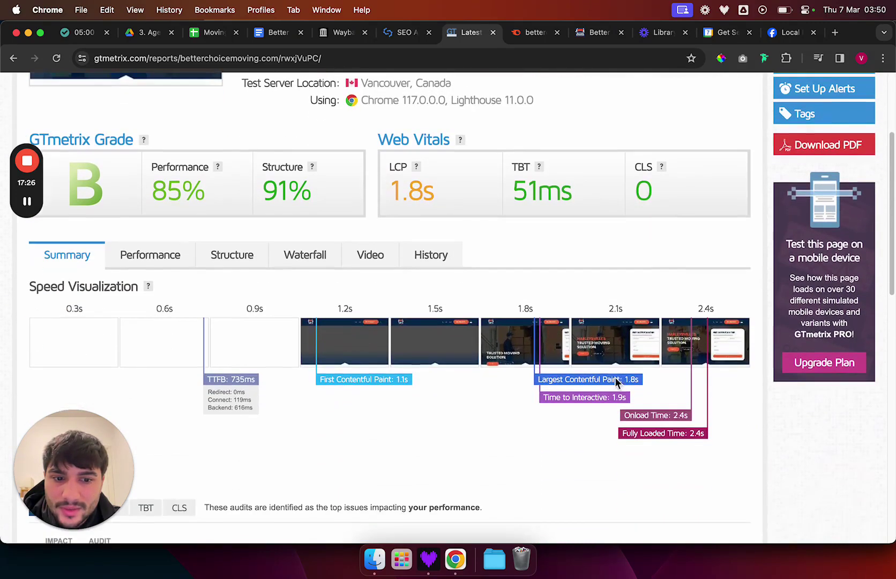
pyautogui.moveTo(670, 433); pyautogui.dragTo(709, 435)
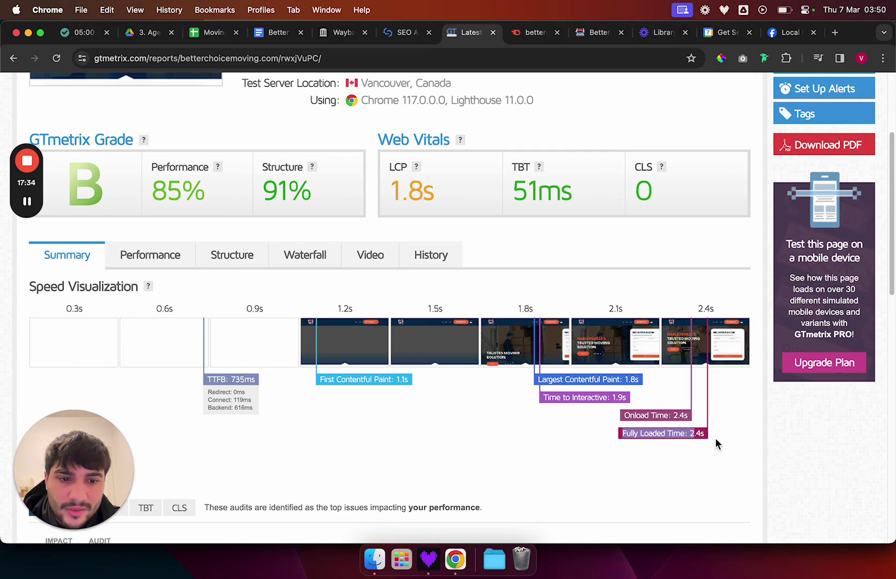
# - Examine the GTmetrix report's Top Issues and Page Details, and check the main figures in the site's Semrush domain overview
pyautogui.scroll(-1, 720, 426)
pyautogui.scroll(-8, 718, 433)
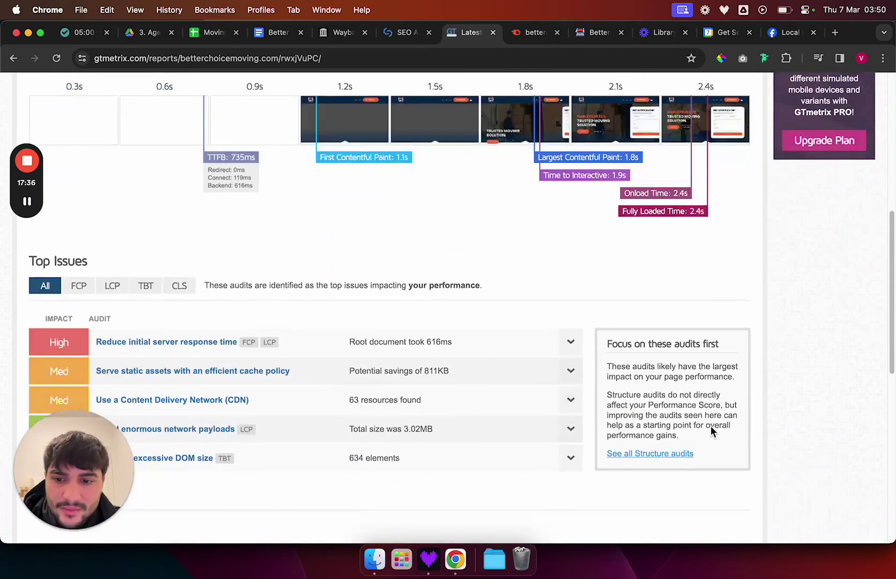
pyautogui.scroll(-1, 465, 329)
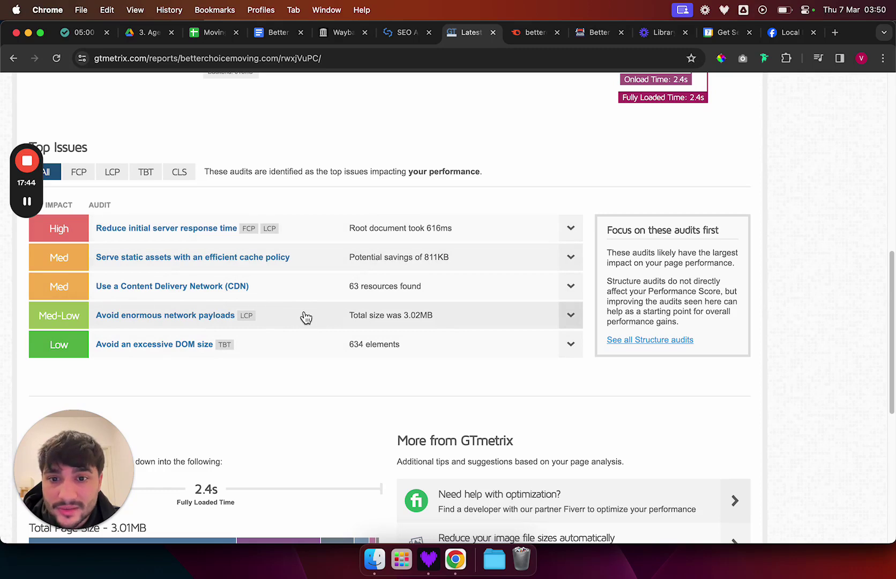
pyautogui.scroll(-4, 304, 315)
pyautogui.scroll(-10, 303, 311)
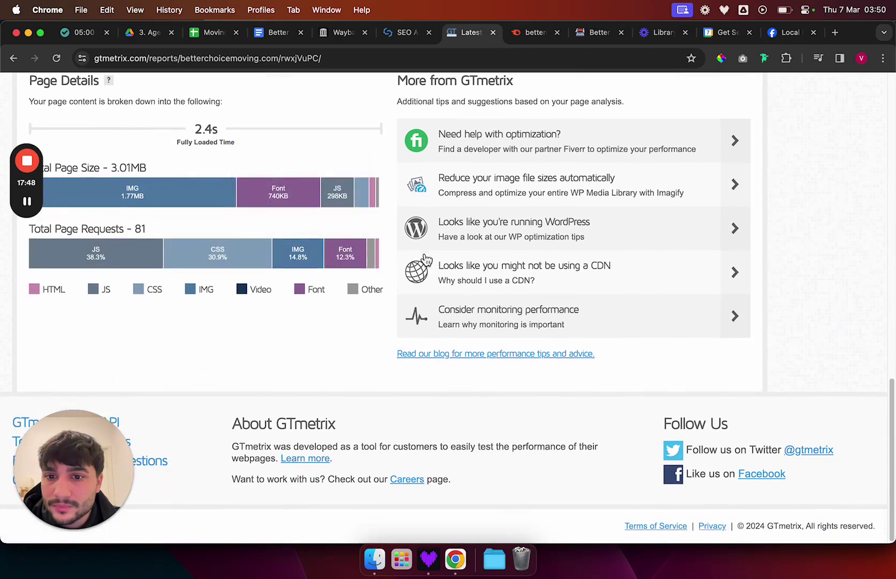
pyautogui.scroll(10, 343, 332)
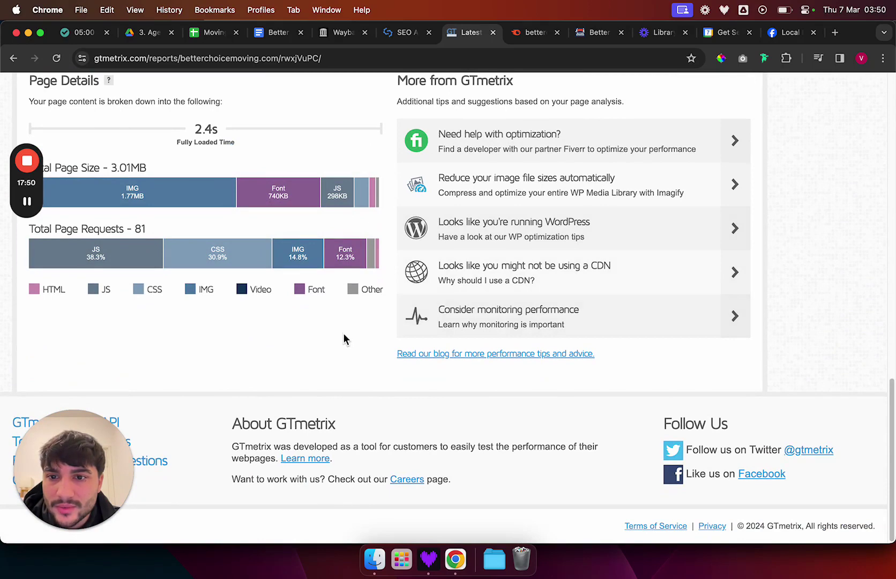
pyautogui.scroll(1, 341, 336)
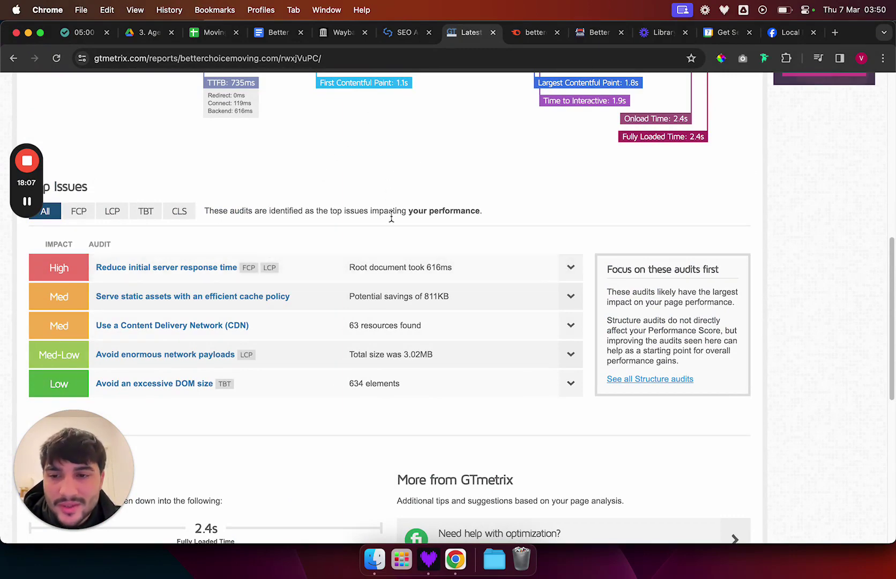
pyautogui.scroll(5, 394, 226)
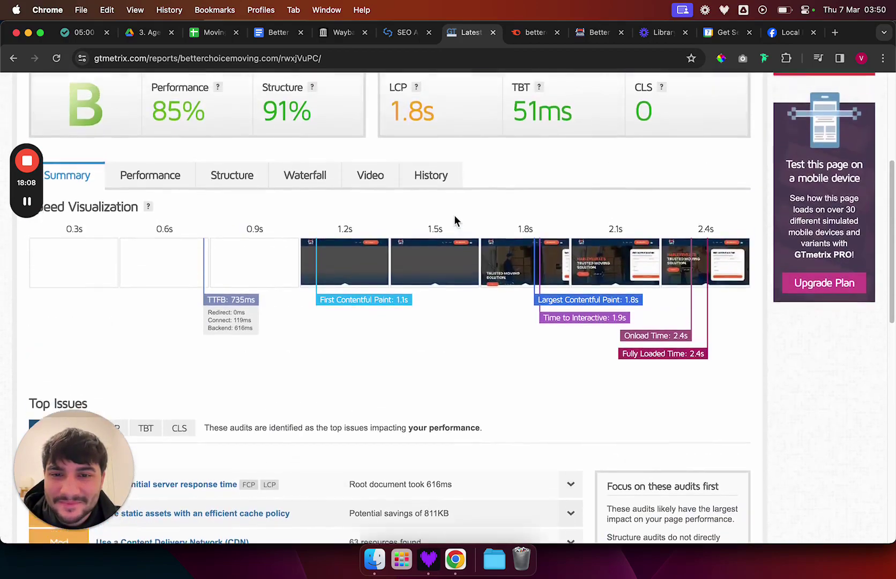
pyautogui.scroll(3, 480, 197)
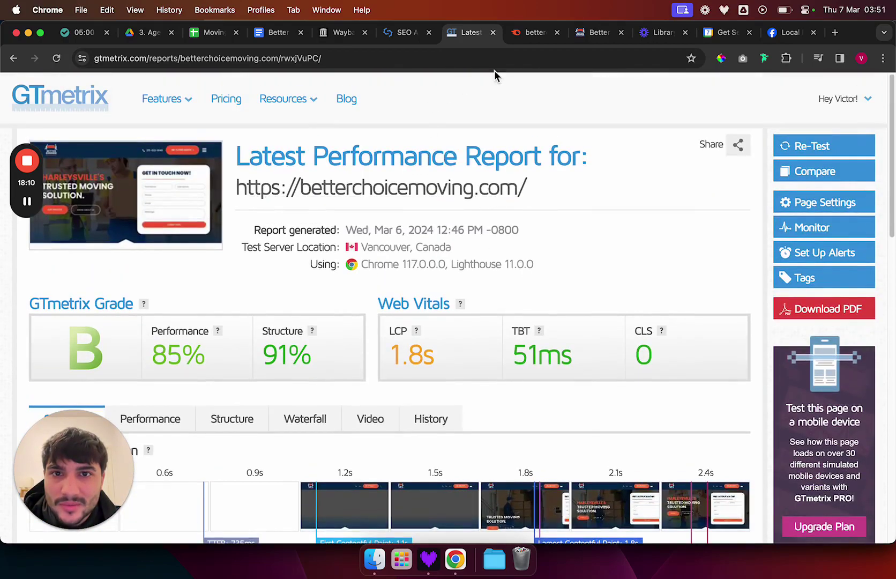
pyautogui.click(536, 33)
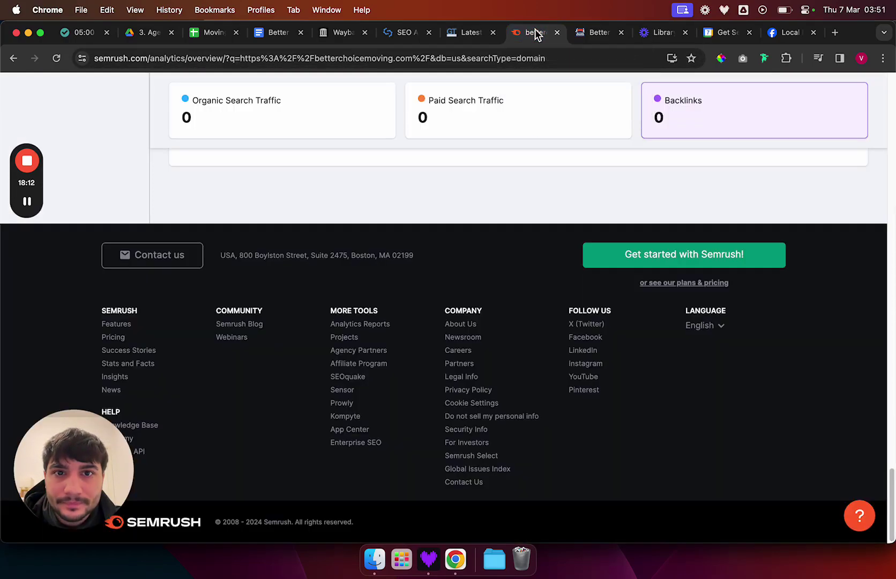
pyautogui.scroll(15, 515, 184)
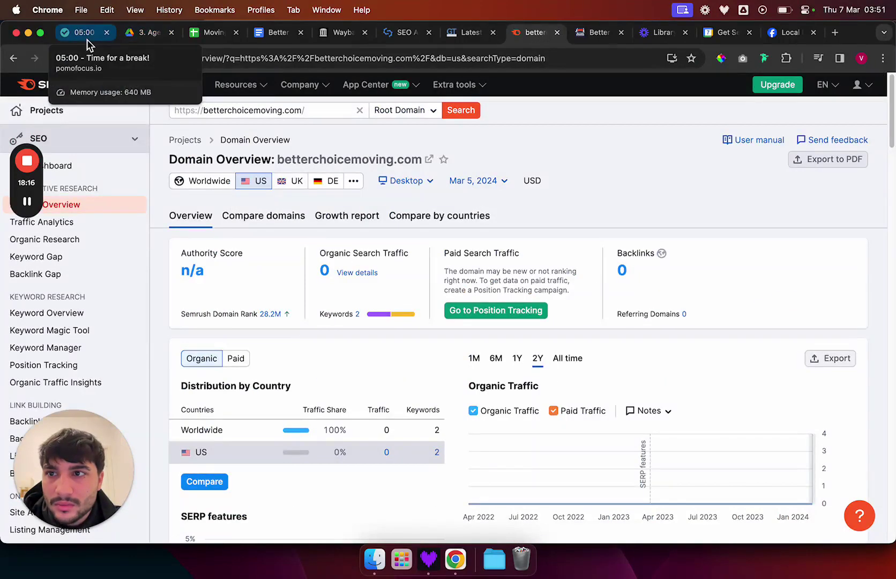
# - Score Load speeds 10/10 under CONVERSION in the notes document and place the cursor at the end of Mobile optimisation
pyautogui.click(274, 33)
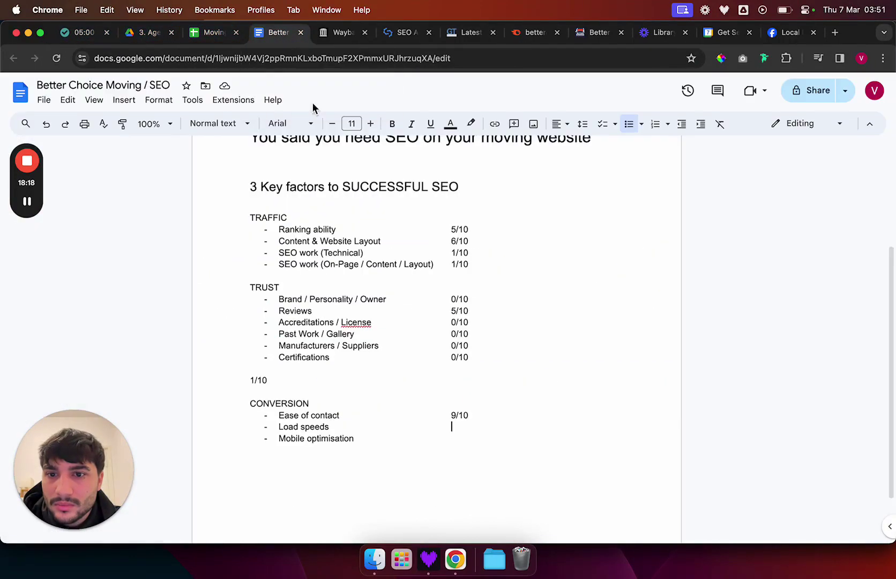
pyautogui.click(485, 433)
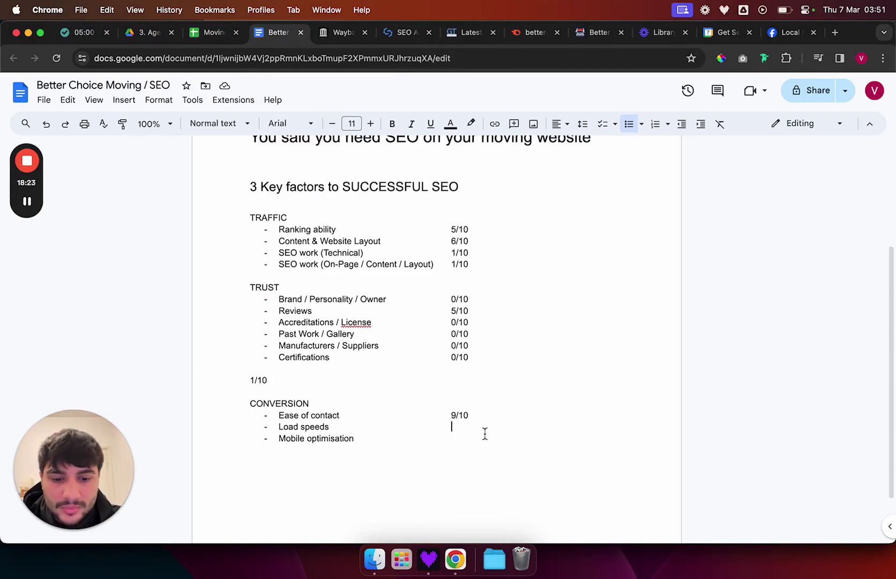
pyautogui.write('10/10')
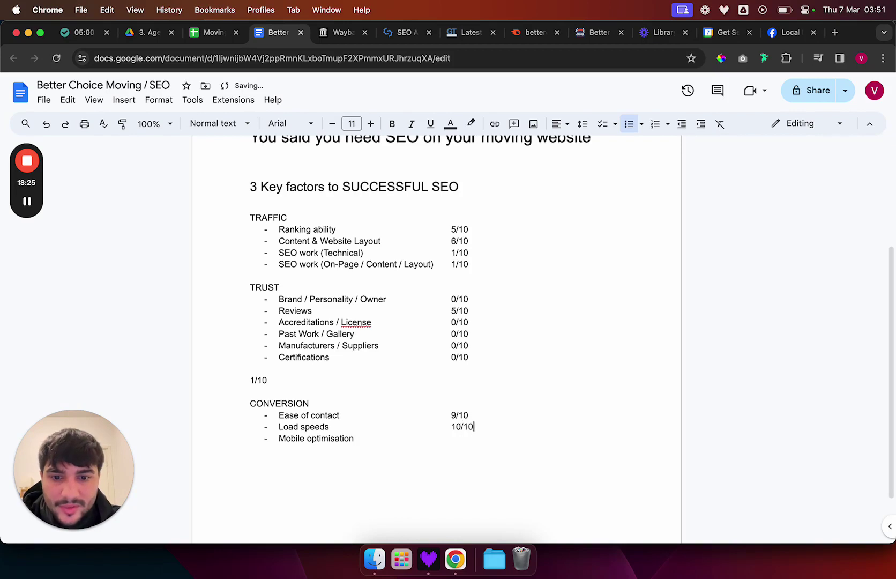
pyautogui.click(481, 451)
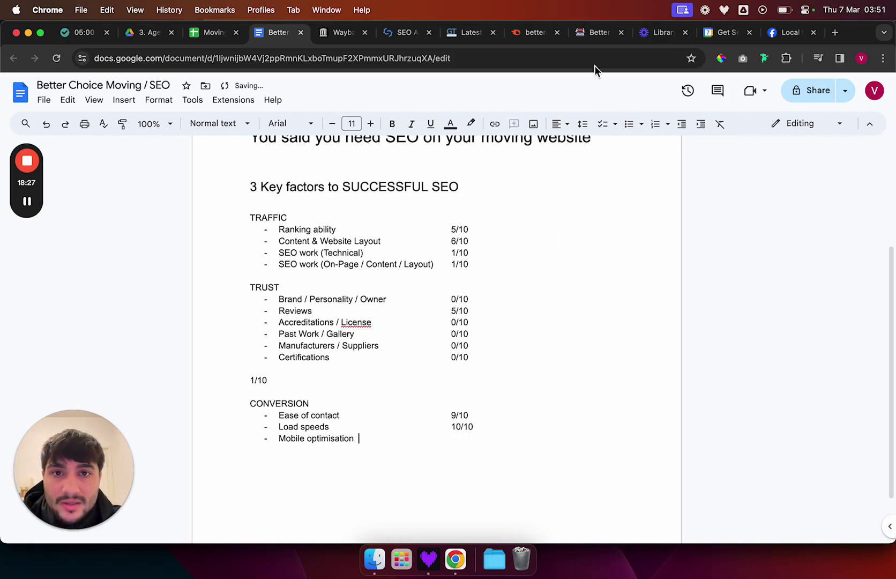
# - Inspect the moving website's homepage with developer tools in responsive mobile view, and examine its menu, hero and content down to the footer
pyautogui.click(606, 34)
pyautogui.rightClick(456, 185)
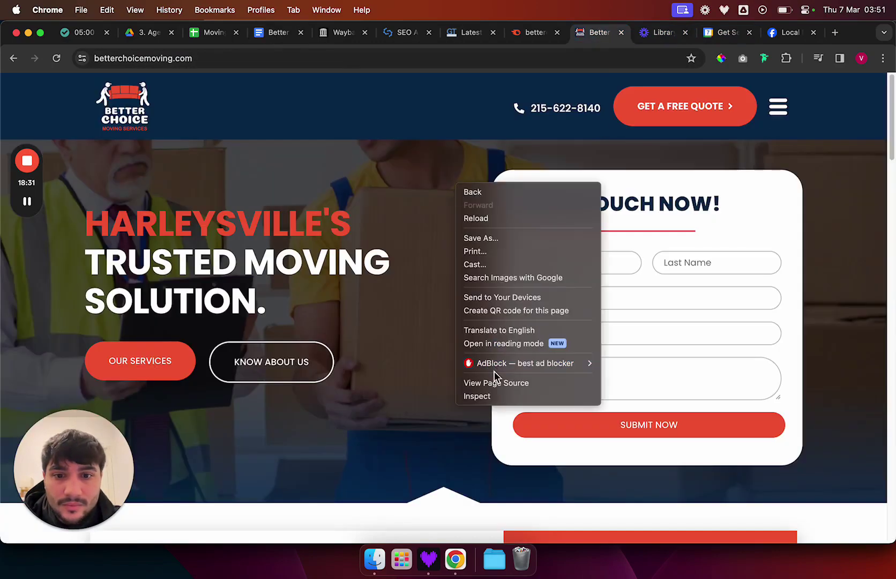
pyautogui.click(492, 396)
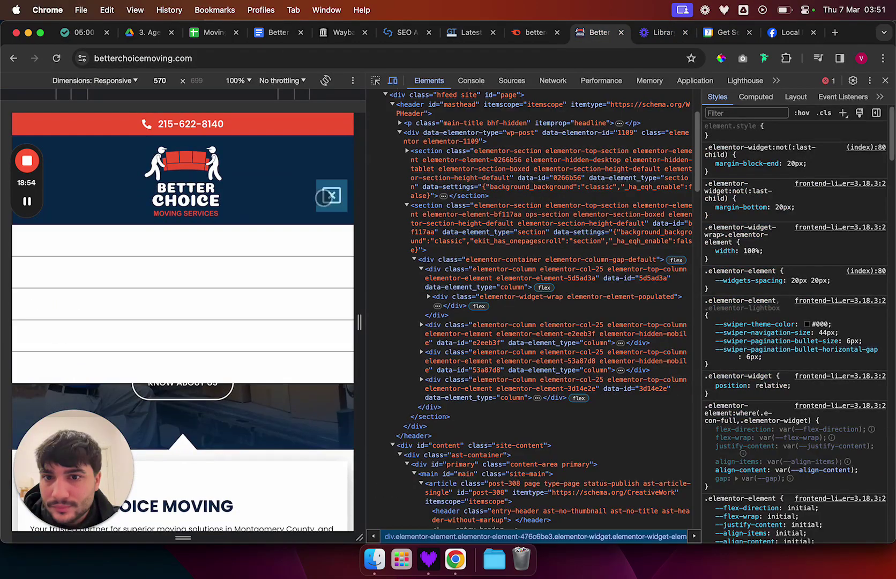
pyautogui.scroll(-15, 243, 234)
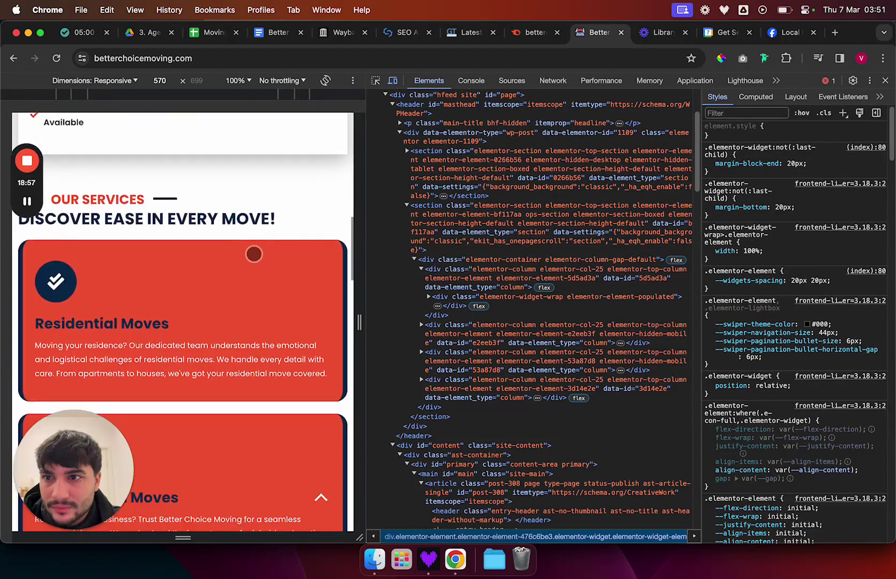
pyautogui.scroll(5, 252, 254)
pyautogui.scroll(8, 255, 248)
pyautogui.scroll(-2, 260, 256)
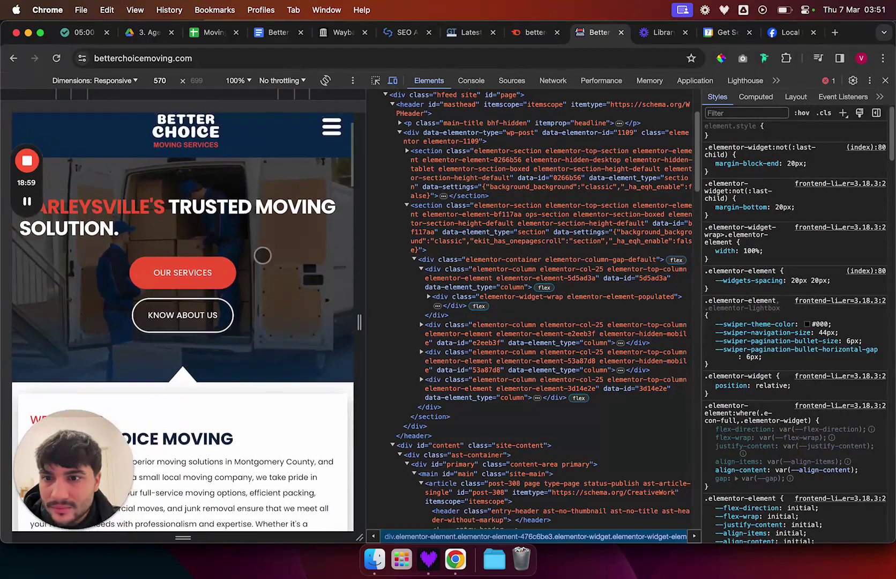
pyautogui.scroll(2, 259, 254)
pyautogui.scroll(-15, 186, 284)
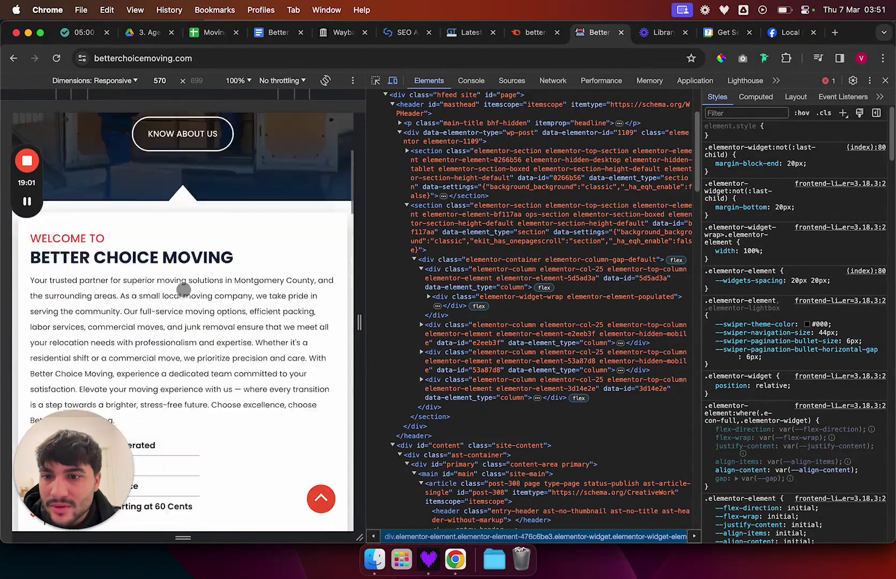
pyautogui.scroll(-3, 185, 289)
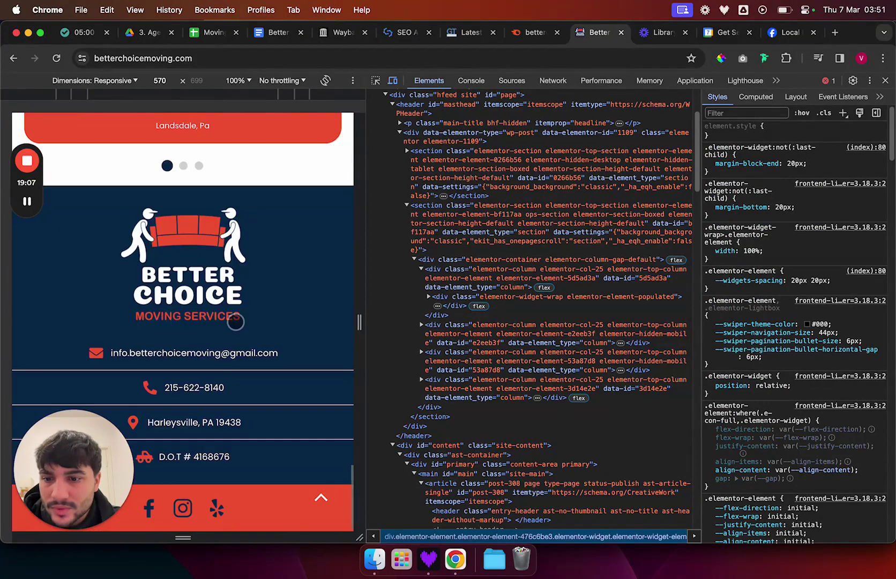
# - Review the mobile layout of the homepage's testimonial, quote and OUR SERVICES sections
pyautogui.scroll(7, 235, 322)
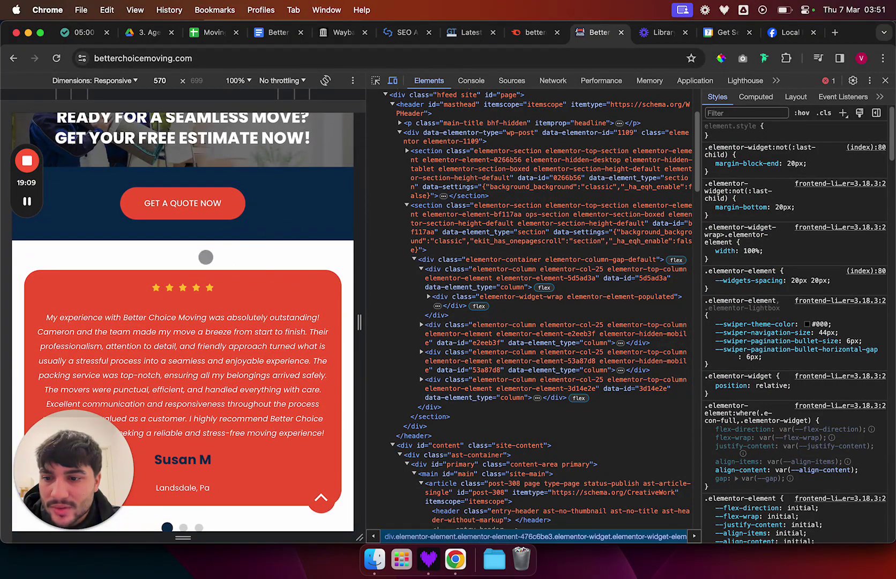
pyautogui.scroll(8, 205, 257)
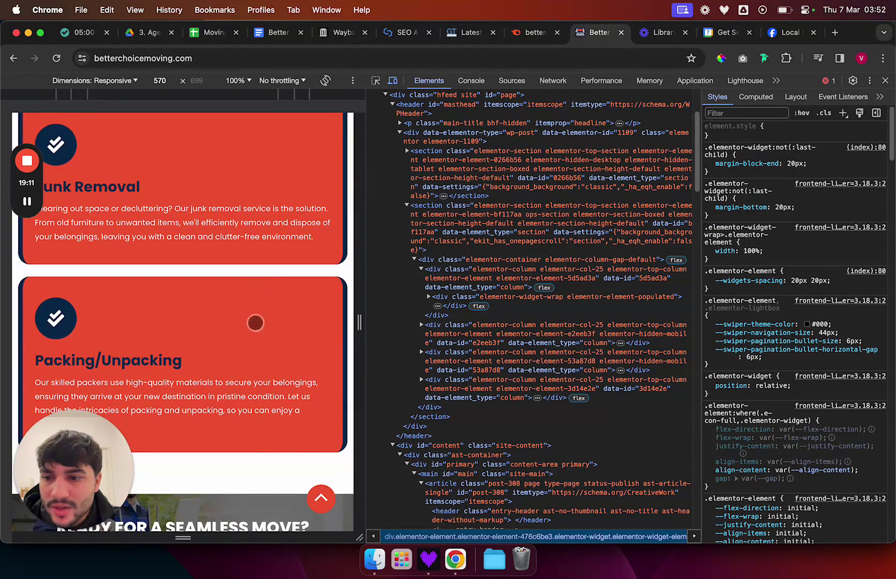
pyautogui.scroll(5, 273, 306)
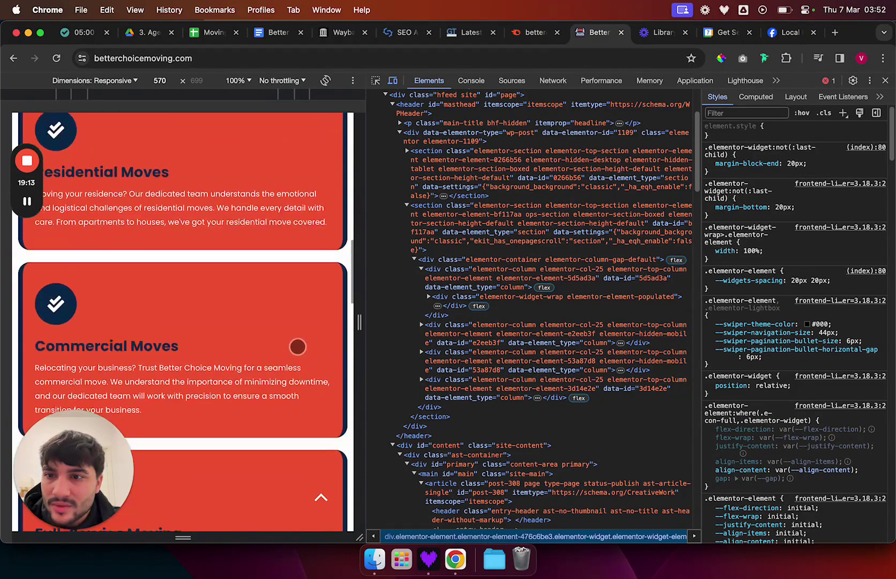
pyautogui.scroll(3, 298, 347)
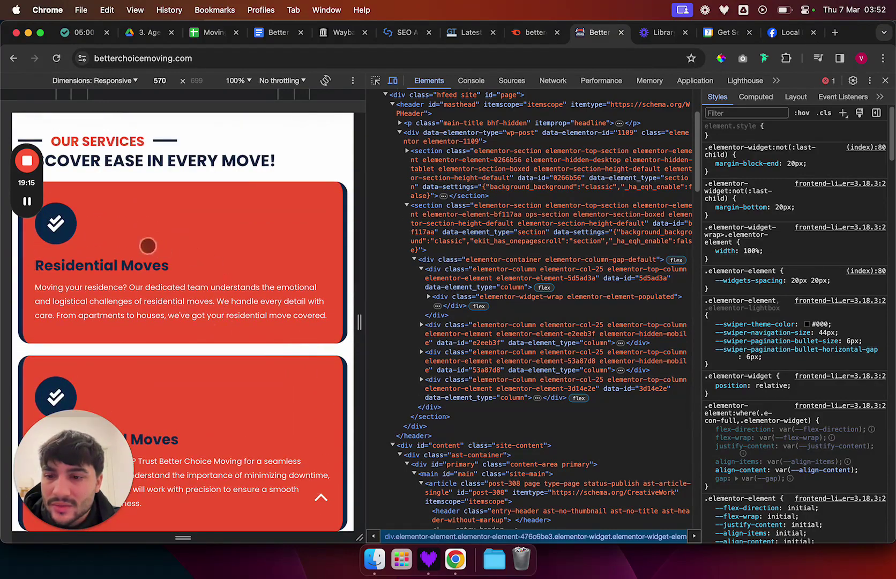
pyautogui.scroll(5, 148, 245)
pyautogui.scroll(-8, 240, 394)
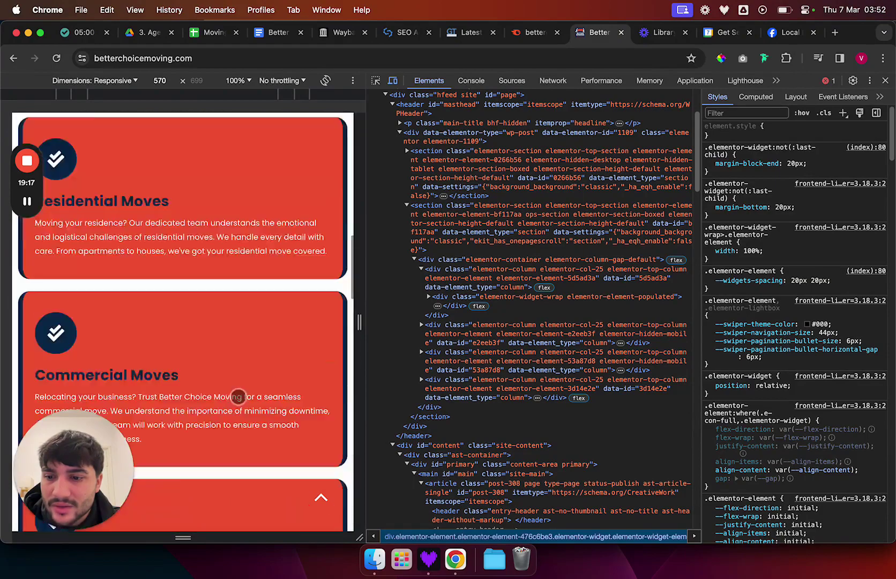
# - Try the back-to-top control at the mobile page's footer, and score Mobile optimisation 8/10 under CONVERSION in the notes
pyautogui.scroll(-15, 238, 396)
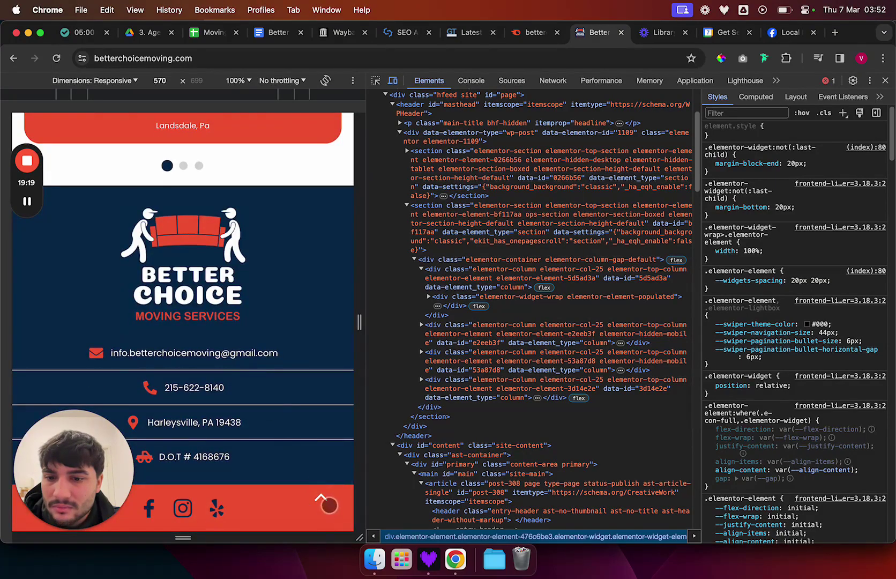
pyautogui.click(328, 505)
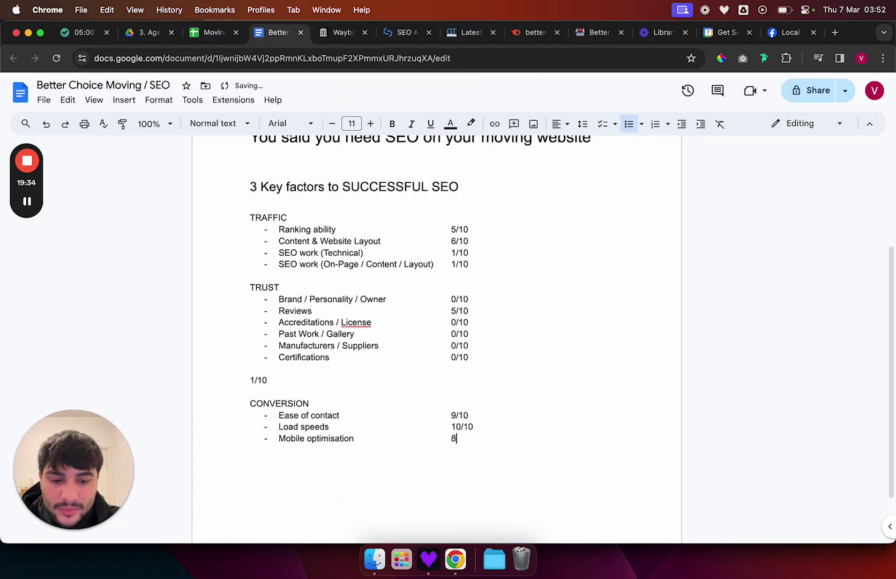
pyautogui.write('0')
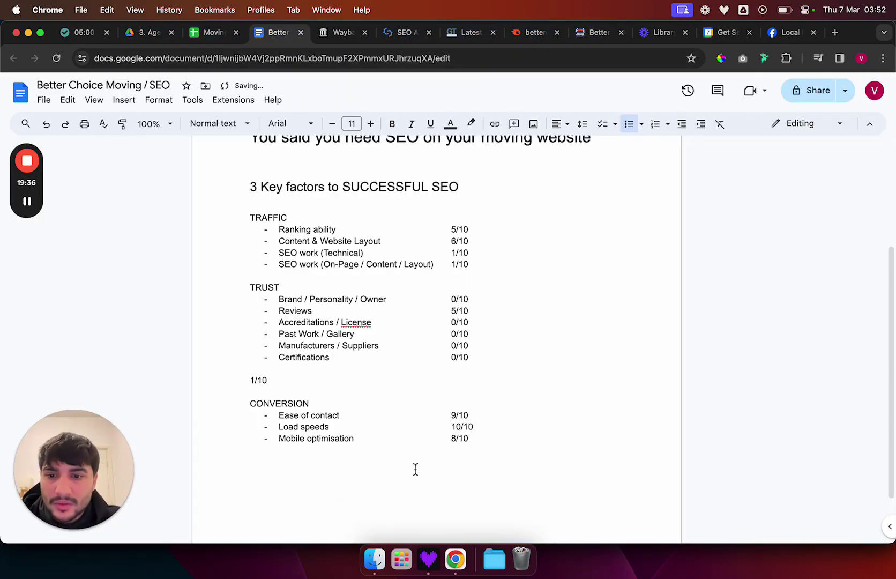
# - Add the overall scores 9/10 below the CONVERSION list and 2.5/10 below the TRAFFIC list in the notes
pyautogui.press('Return')
pyautogui.press('Return')
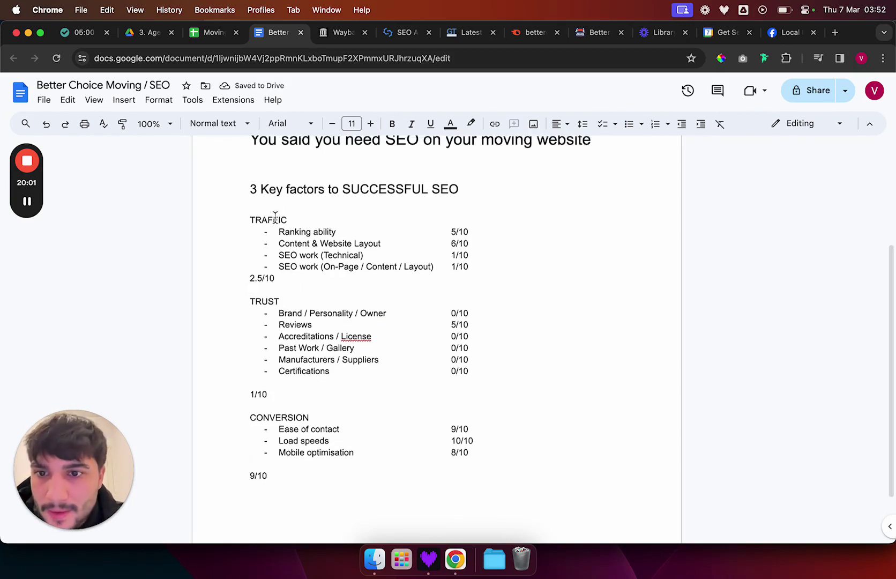
# - Review the TRAFFIC and TRUST factors in the notes together with their overall scores
pyautogui.moveTo(247, 220); pyautogui.dragTo(337, 245)
pyautogui.click(281, 278)
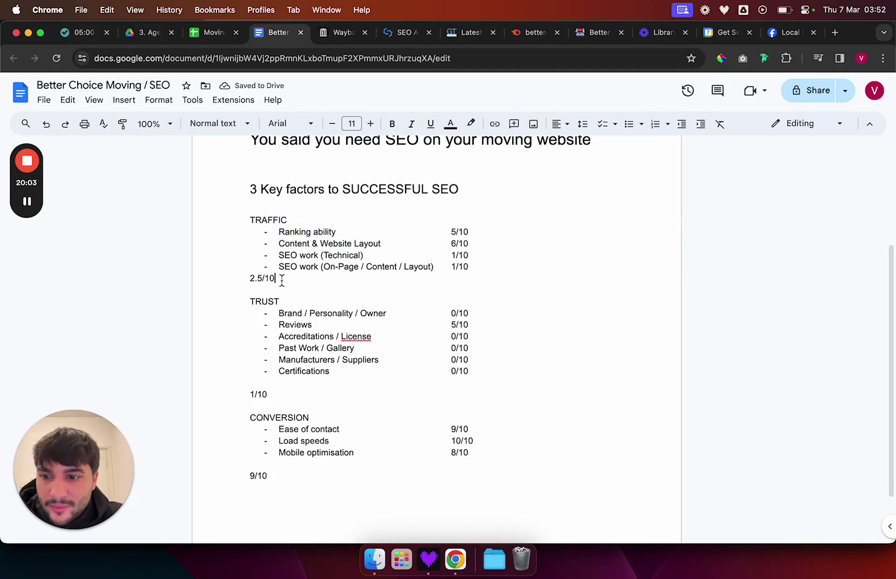
pyautogui.moveTo(271, 282); pyautogui.dragTo(251, 282)
pyautogui.click(285, 282)
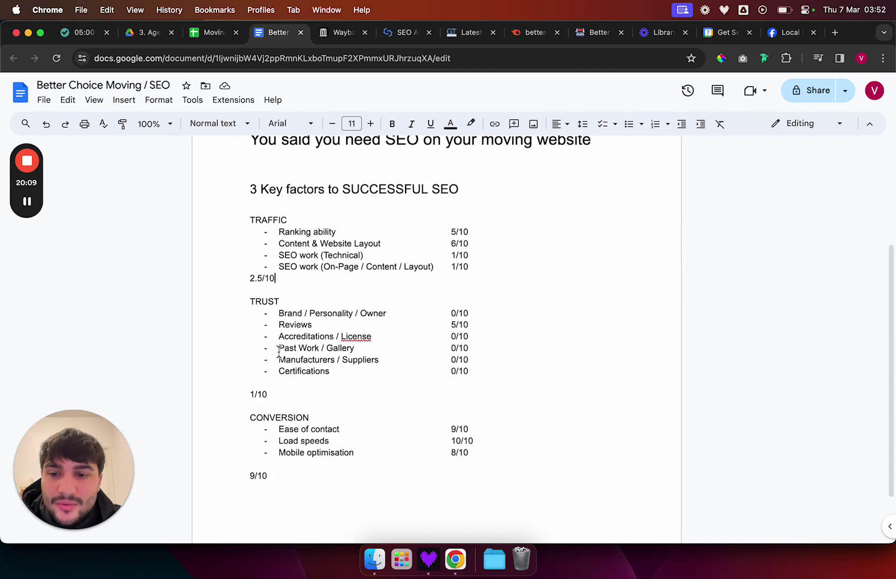
pyautogui.moveTo(272, 384); pyautogui.dragTo(271, 391)
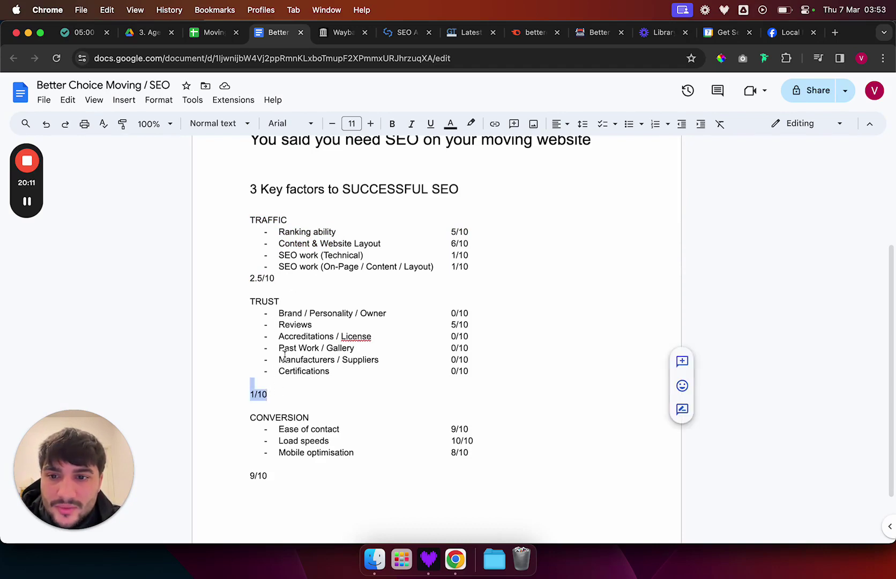
pyautogui.click(290, 284)
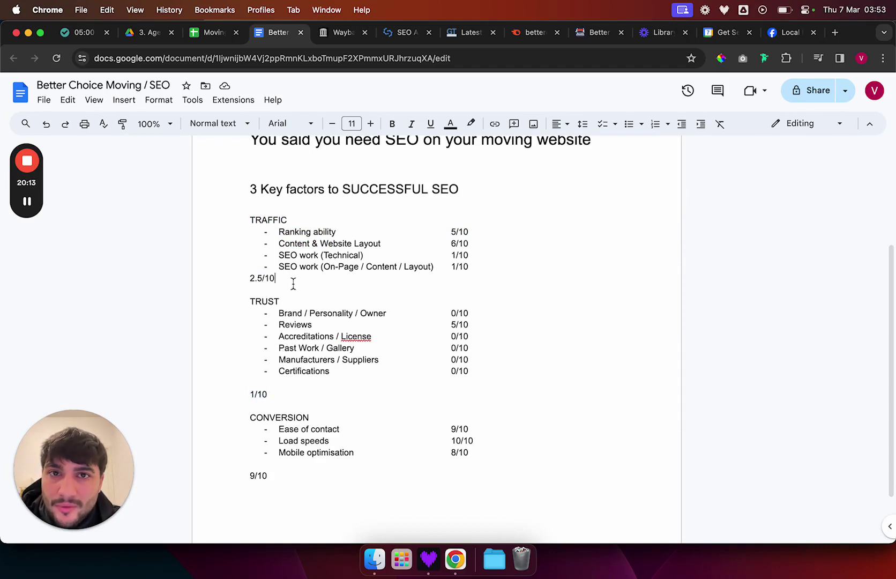
pyautogui.moveTo(281, 395); pyautogui.dragTo(274, 396)
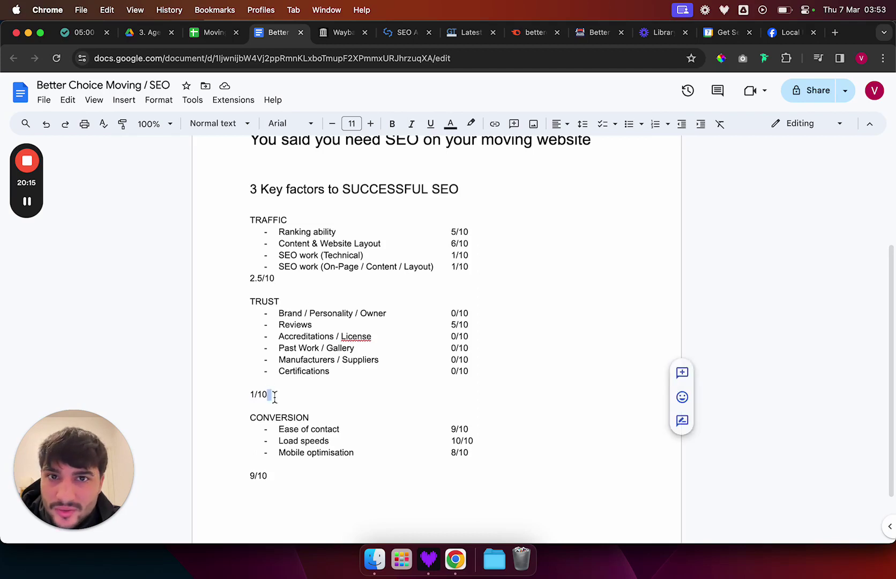
# - Review the CONVERSION factors and their overall score, highlighting the whole CONVERSION block in the notes
pyautogui.click(292, 475)
pyautogui.click(331, 431)
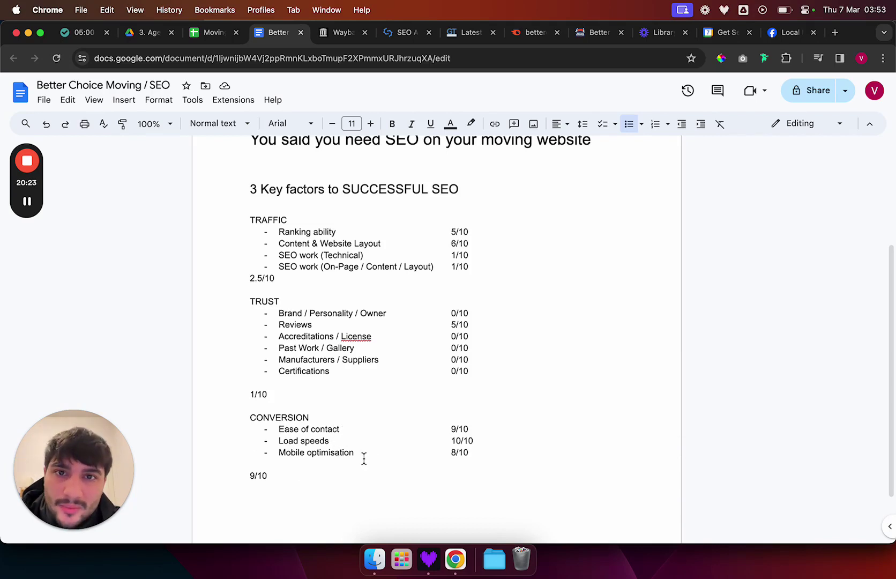
pyautogui.click(302, 466)
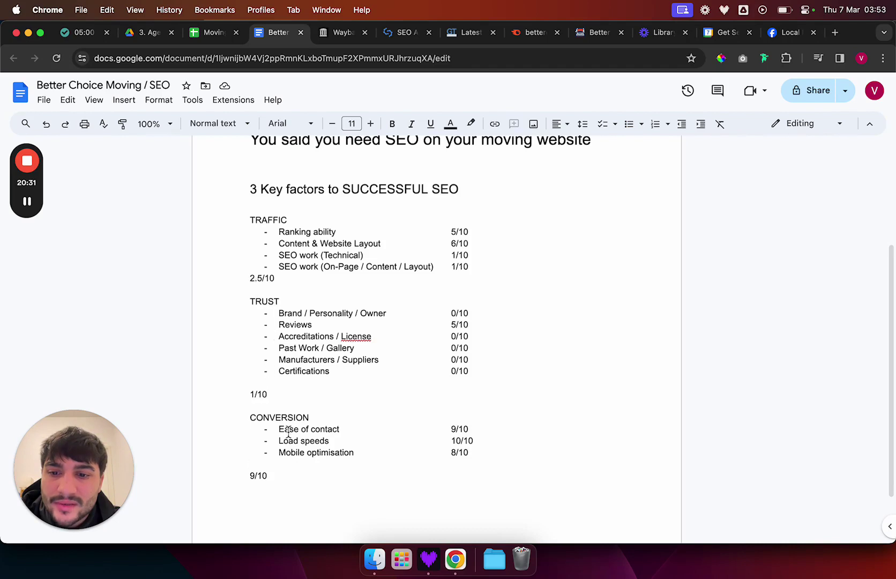
pyautogui.moveTo(249, 417); pyautogui.dragTo(336, 489)
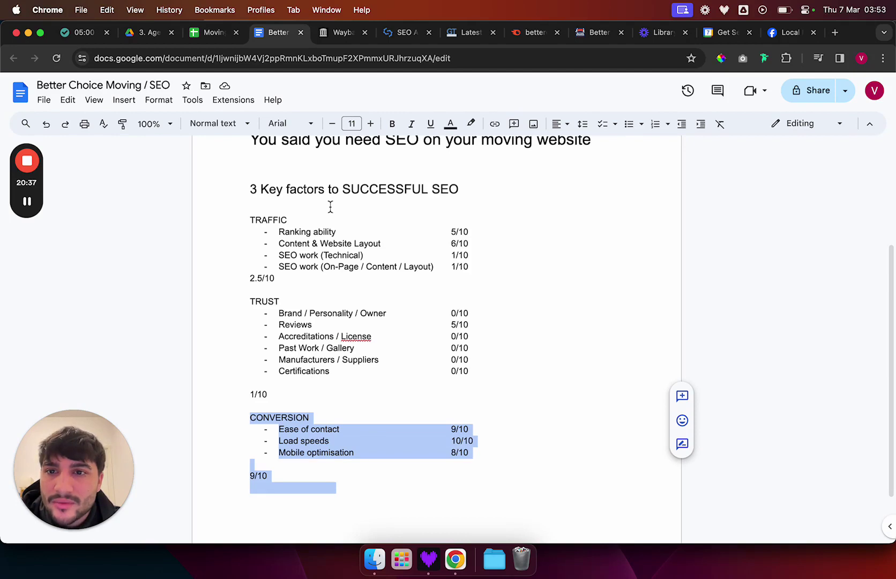
pyautogui.scroll(1, 333, 225)
pyautogui.scroll(1, 333, 225)
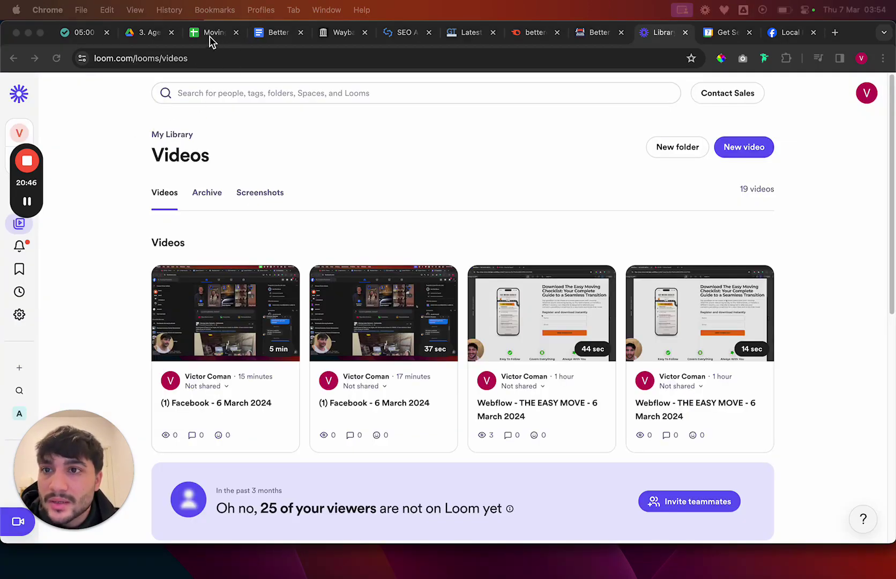
# - Switch to Google Drive and open the Get Set Move - Web Design Plan document from the 1. Web Design Plan folder
pyautogui.click(176, 33)
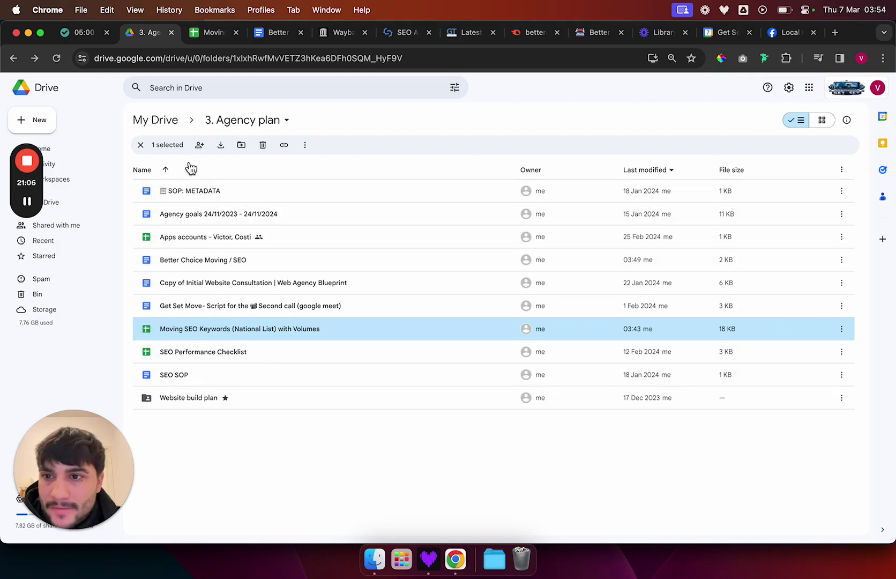
pyautogui.click(27, 161)
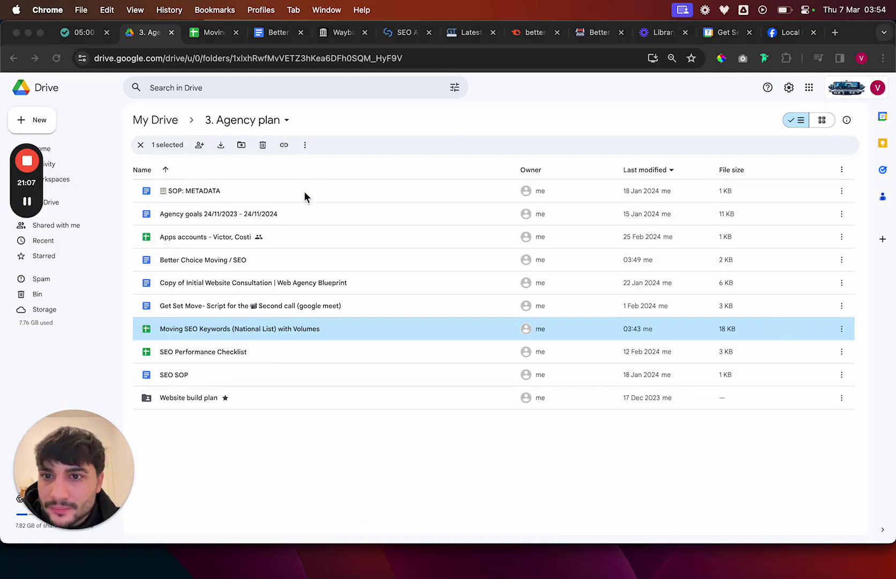
pyautogui.click(317, 175)
pyautogui.press('super+[')
pyautogui.press('super+]')
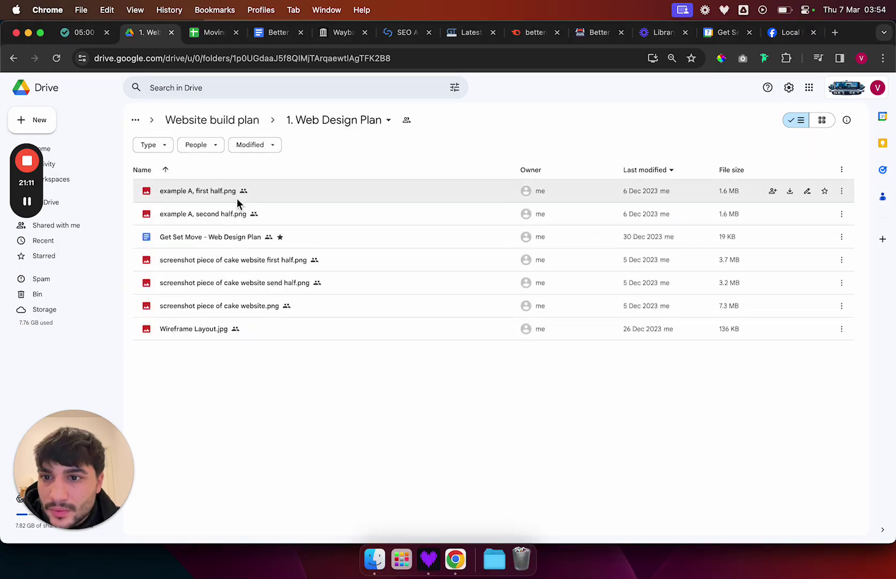
pyautogui.doubleClick(237, 234)
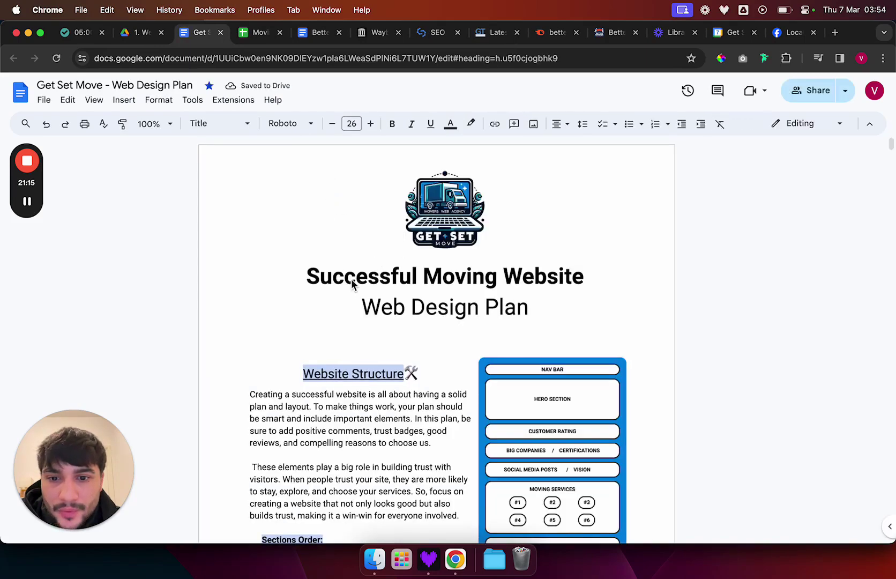
# - Examine the Website Structure page of the design plan, comparing the Sections Order list with the wireframe from nav bar to footer
pyautogui.scroll(-3, 397, 273)
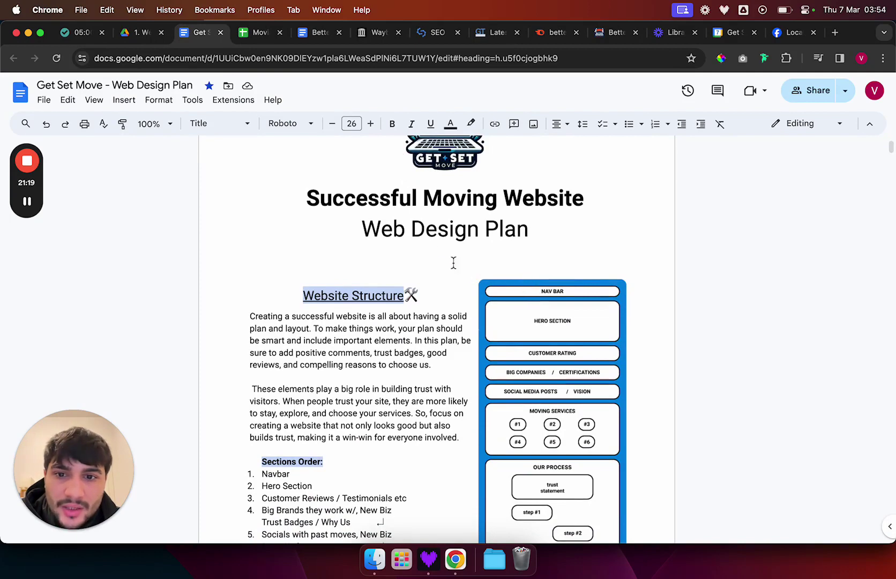
pyautogui.scroll(-2, 508, 312)
pyautogui.scroll(-1, 509, 311)
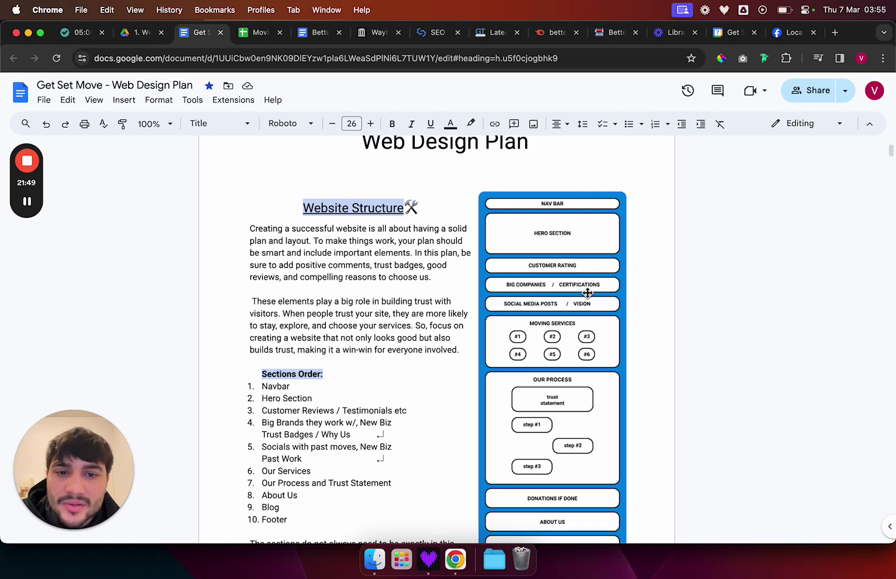
pyautogui.scroll(-2, 587, 293)
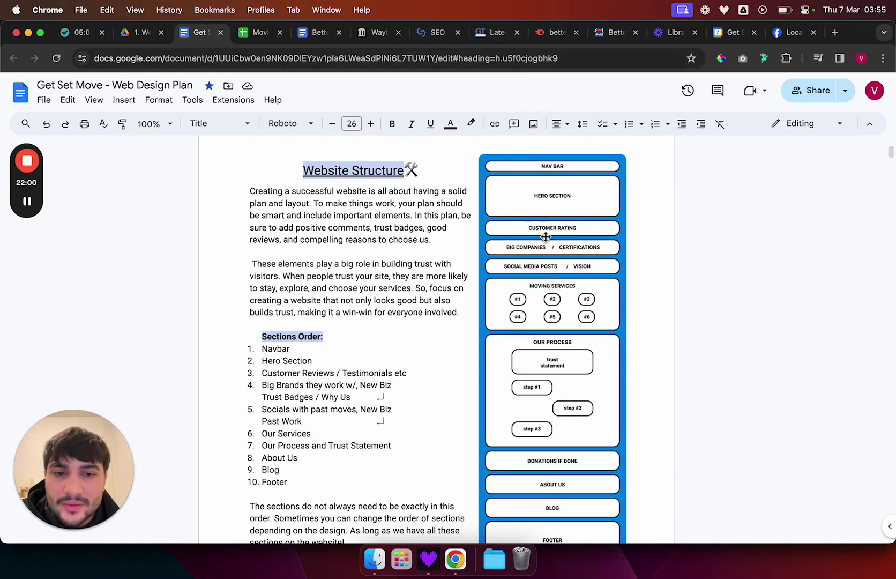
pyautogui.scroll(-1, 585, 287)
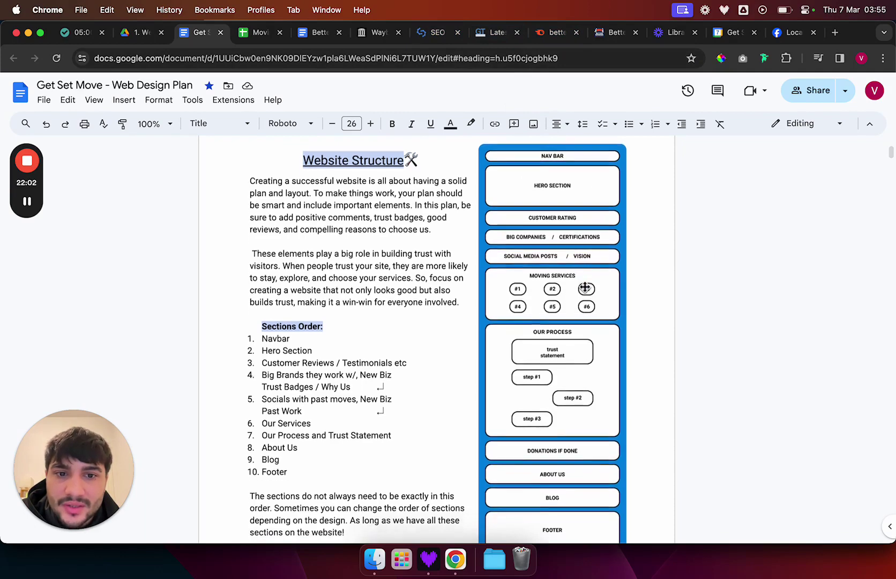
pyautogui.scroll(-5, 585, 287)
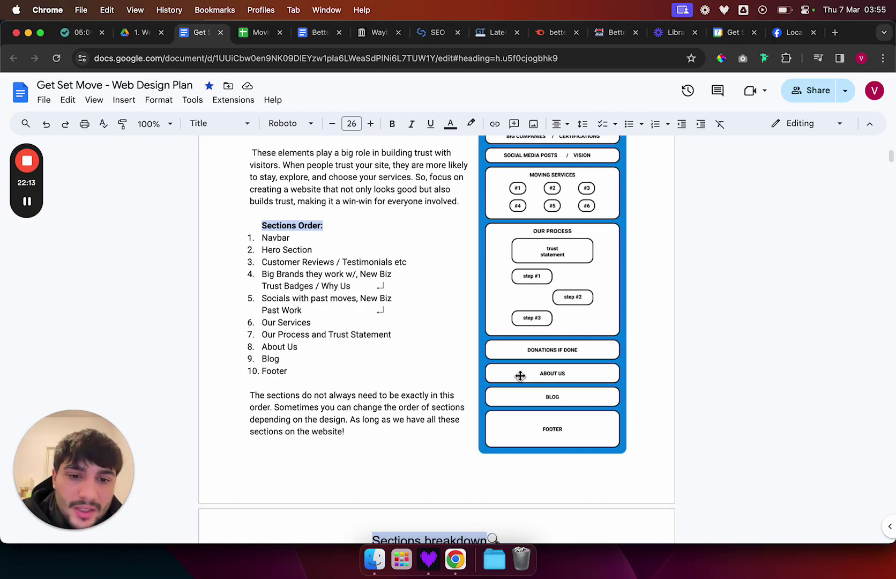
pyautogui.scroll(-1, 557, 348)
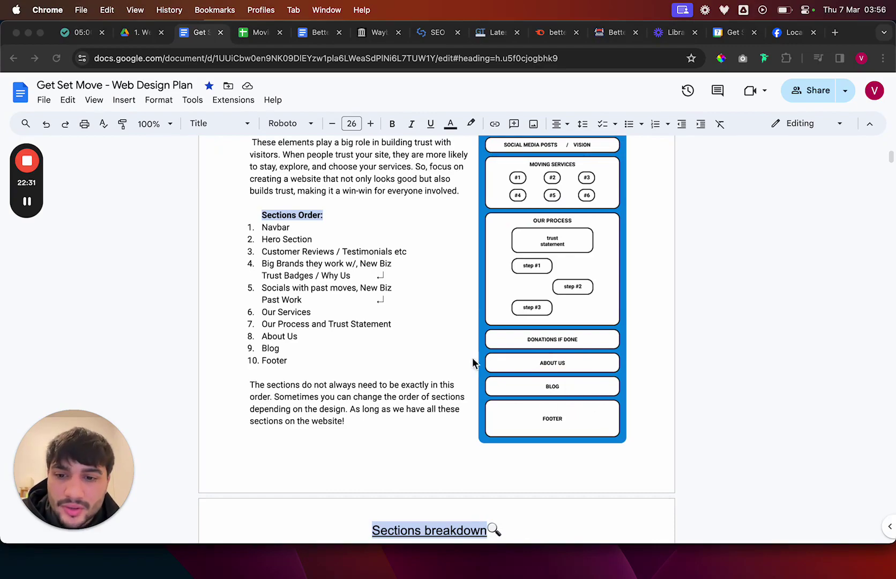
# - Examine the plan's Building Trust section, annotated Example website and Breakdown of the Trust points, and return to the first page
pyautogui.scroll(-15, 383, 312)
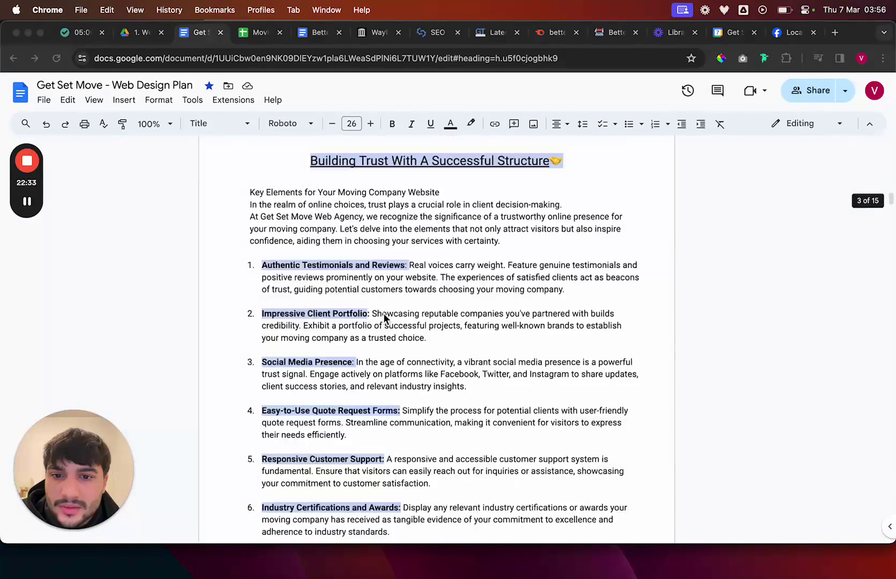
pyautogui.scroll(-10, 383, 313)
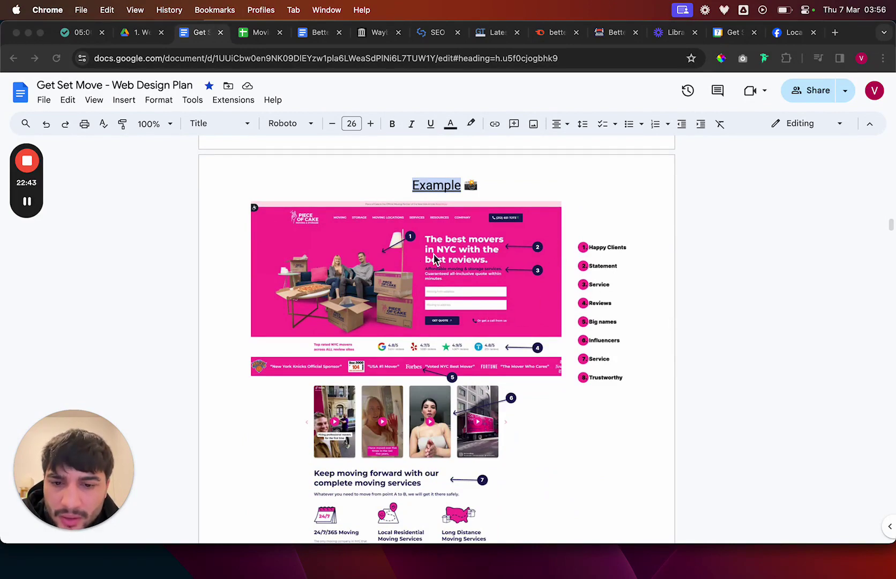
pyautogui.scroll(-5, 434, 259)
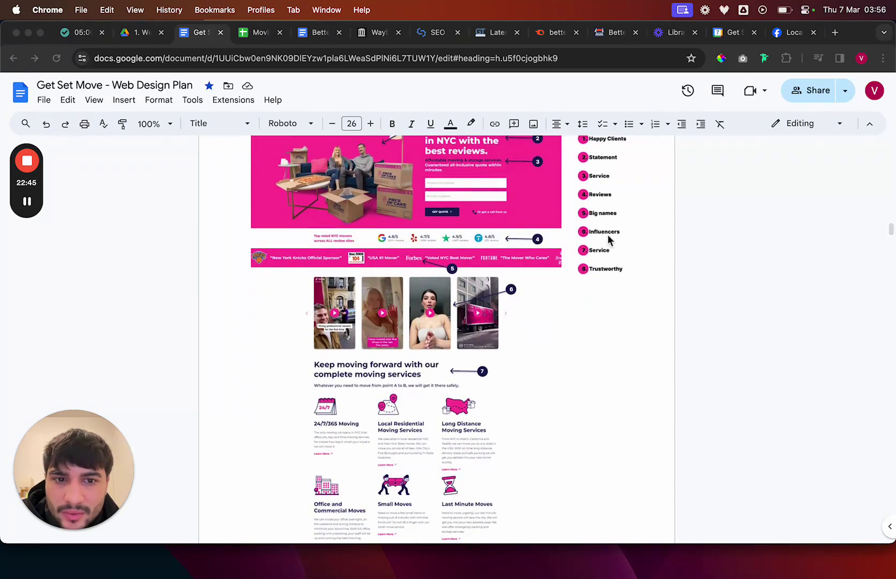
pyautogui.scroll(-7, 579, 316)
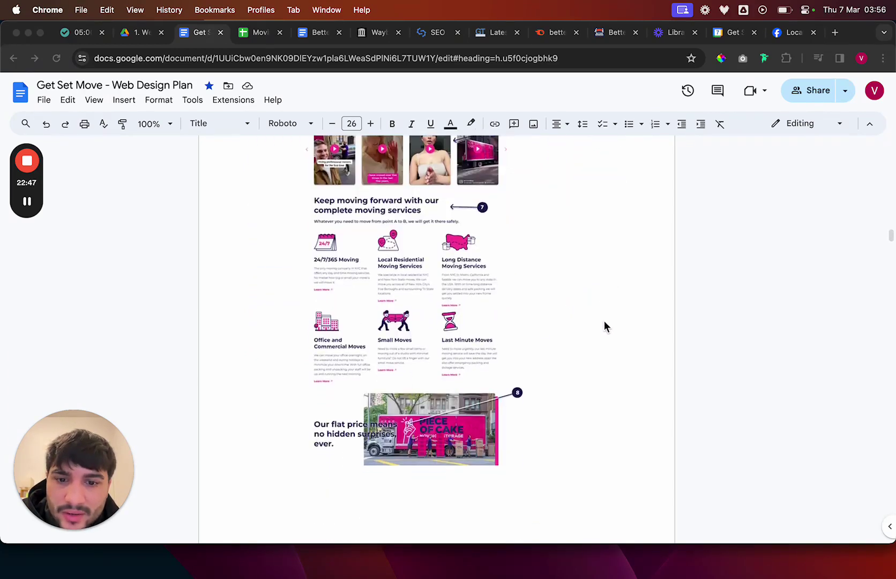
pyautogui.scroll(-10, 604, 326)
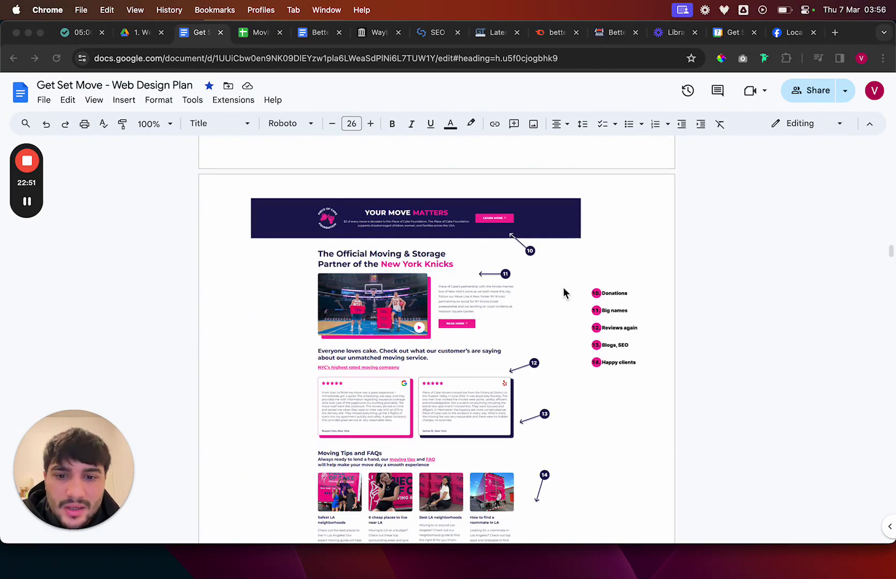
pyautogui.scroll(-5, 570, 303)
pyautogui.scroll(-4, 547, 343)
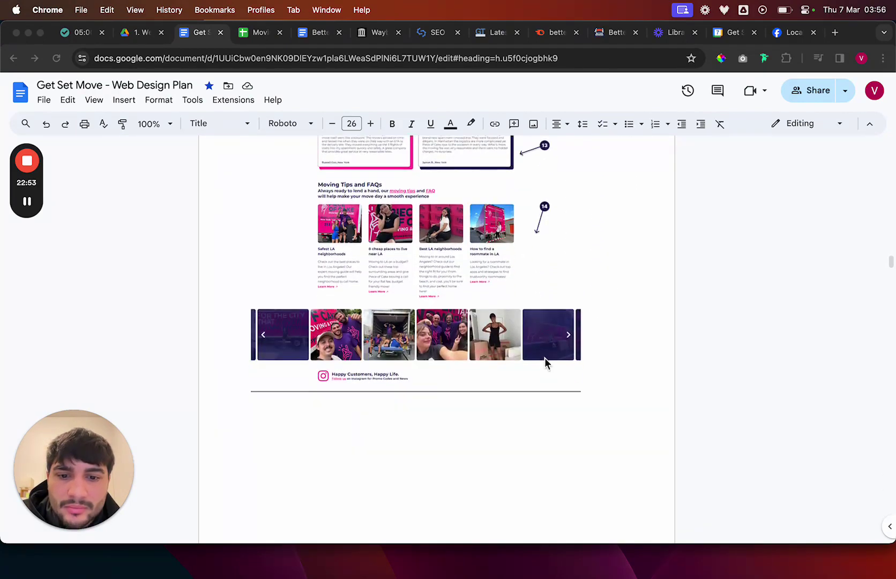
pyautogui.scroll(-12, 554, 374)
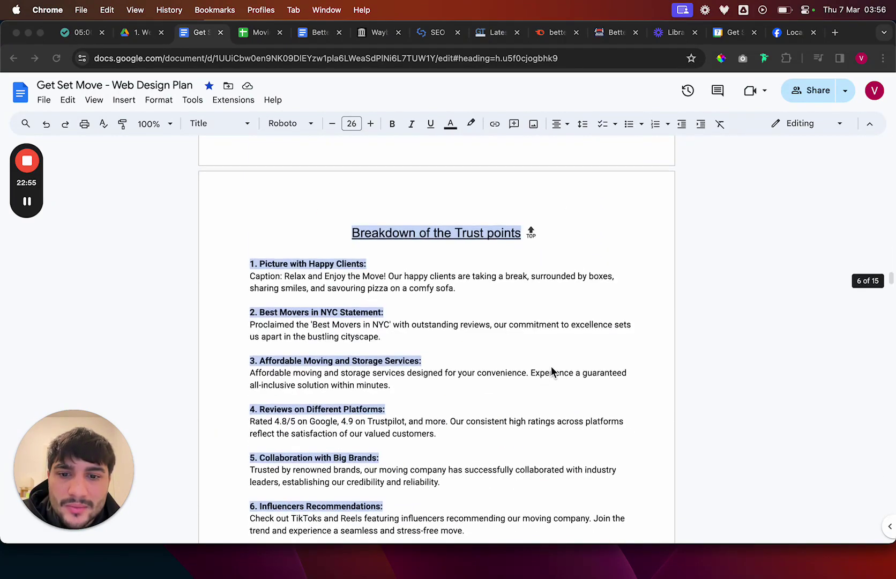
pyautogui.scroll(20, 552, 369)
pyautogui.scroll(20, 589, 319)
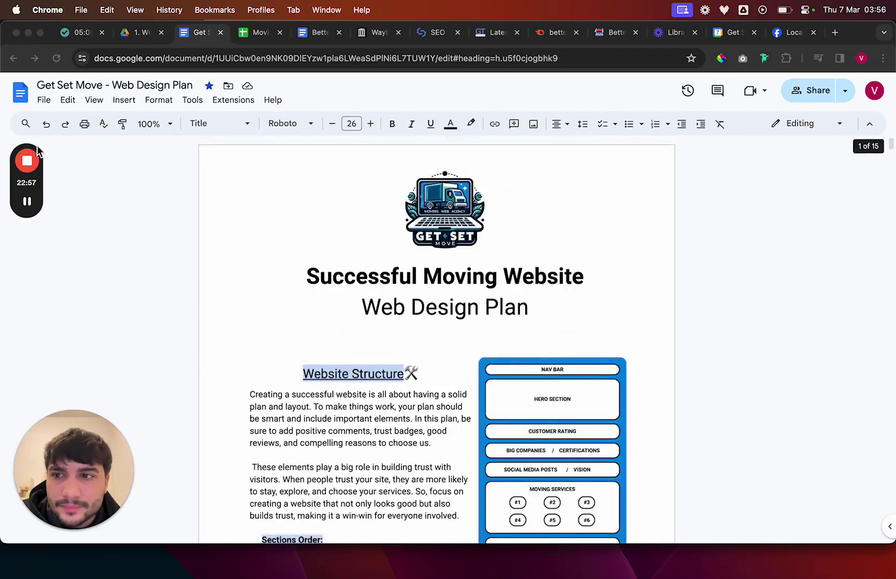
pyautogui.moveTo(36, 200)
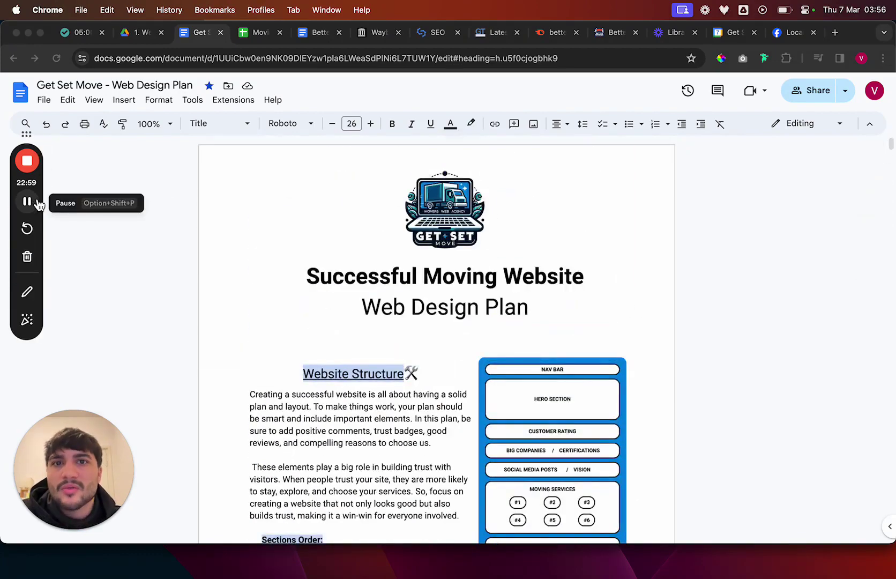